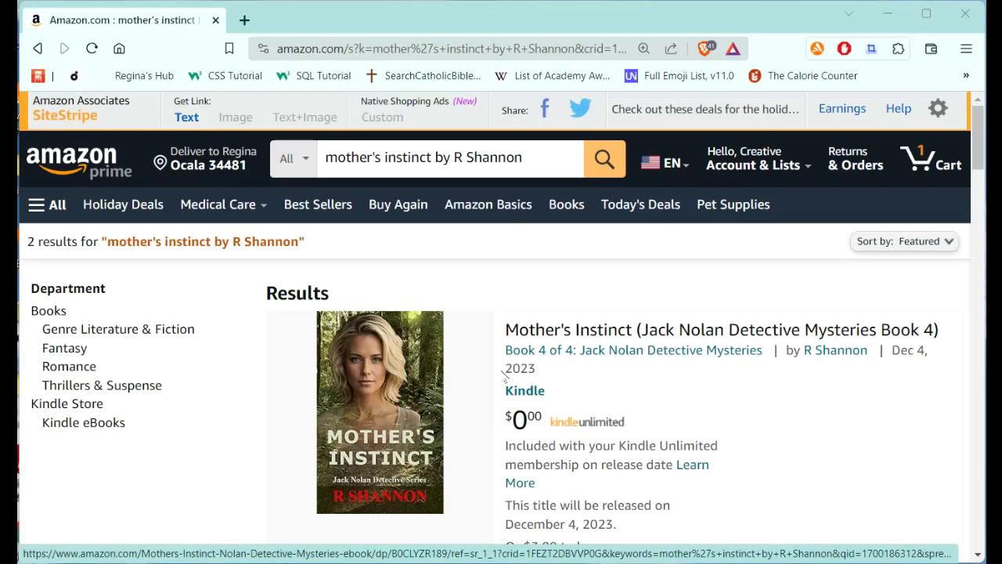
drag(544, 370, 502, 335)
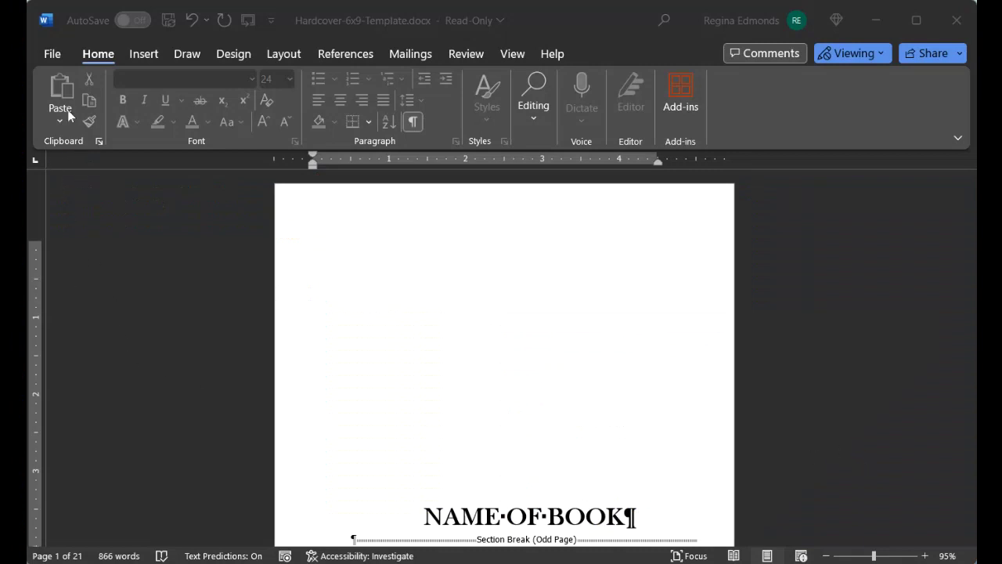
Step: Save a copy of the hardcover template as Mothers-Instinct-Hardcover-manuscript.docx in AAAA-BK8-SR2-MOTHERS-INSTINCT's FINAL-MANUSCRIPTS folder
click(52, 54)
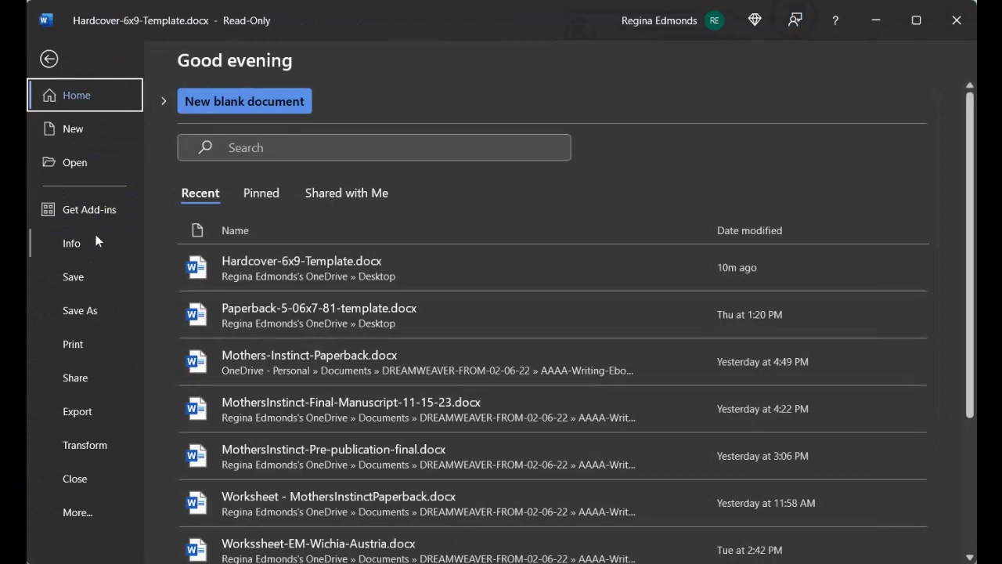
click(98, 313)
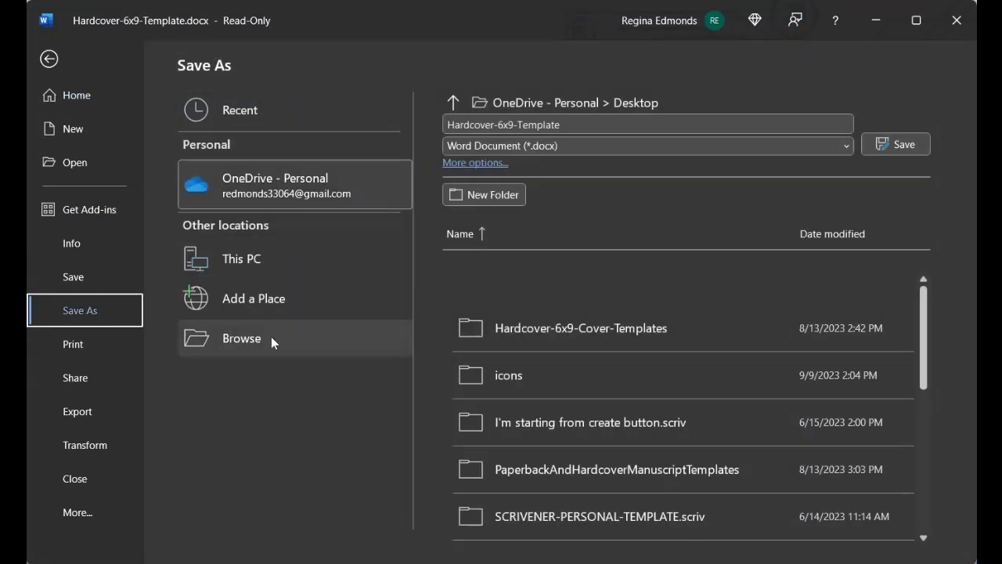
click(271, 337)
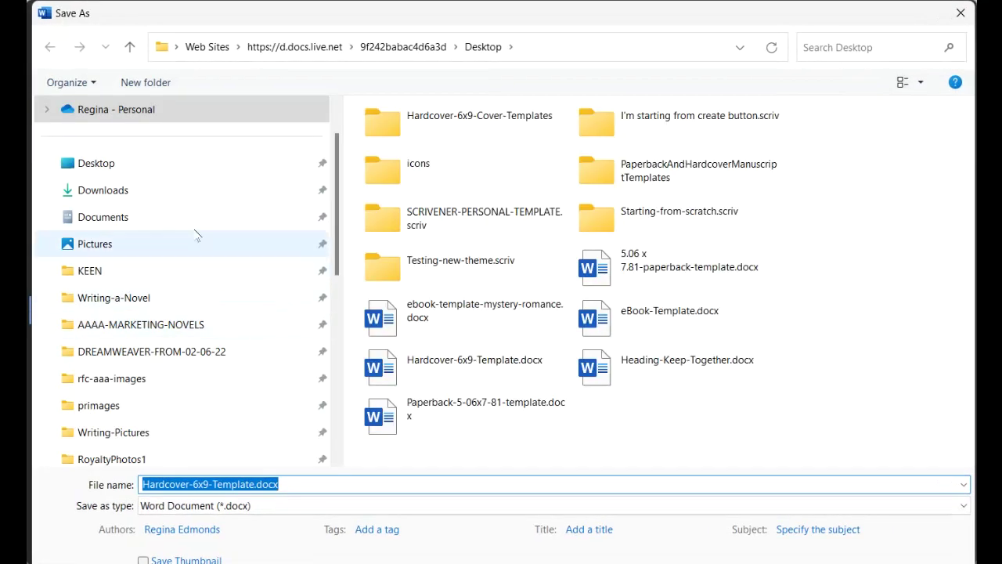
click(189, 300)
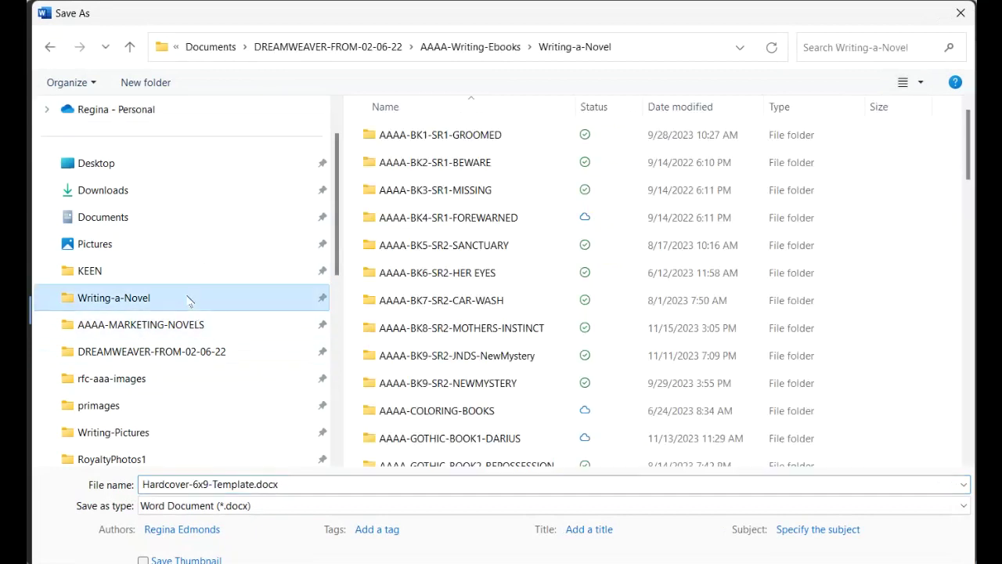
double_click(473, 327)
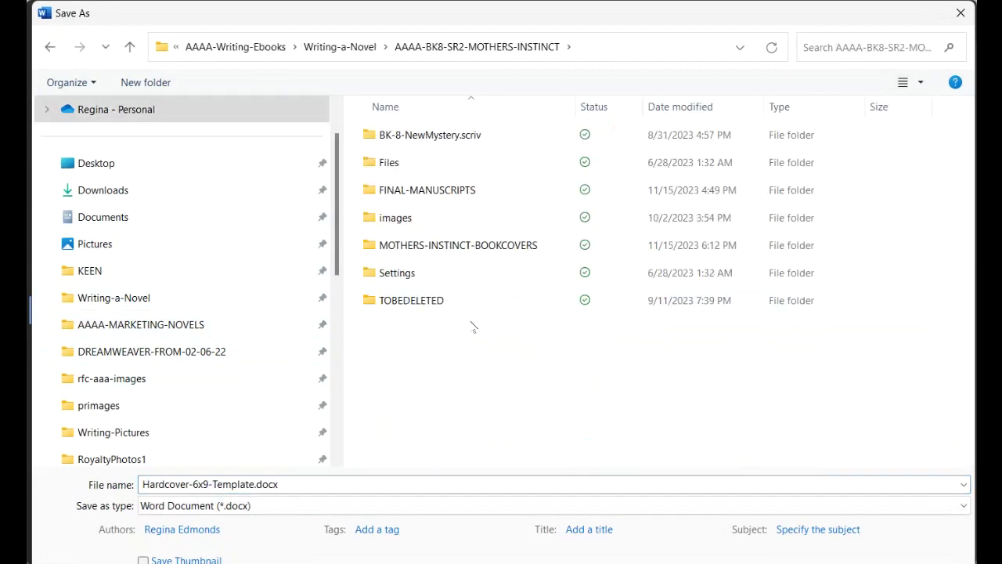
double_click(427, 194)
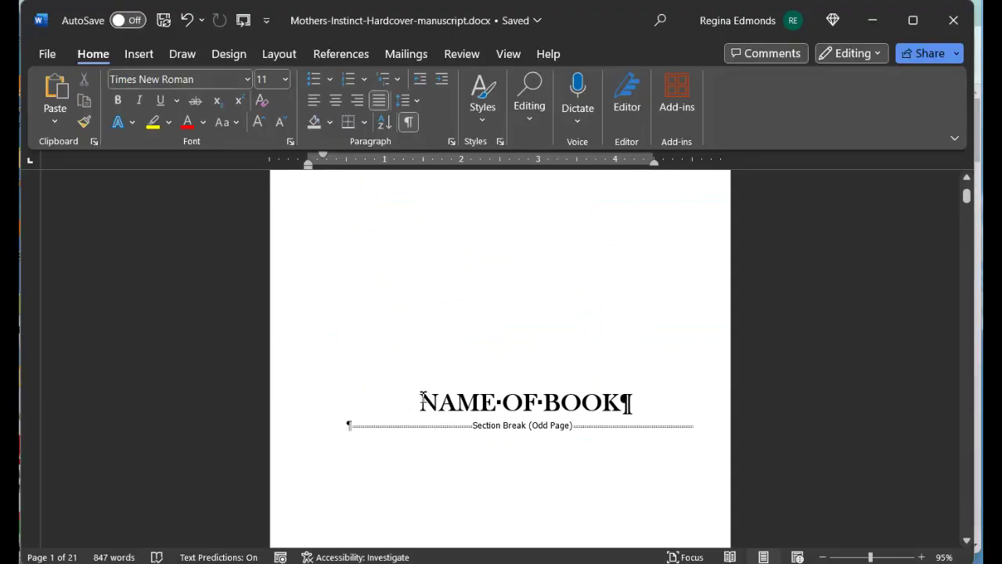
Step: Replace the NAME OF BOOK placeholder on the first page with MOTHER'S INSTINCT
click(421, 399)
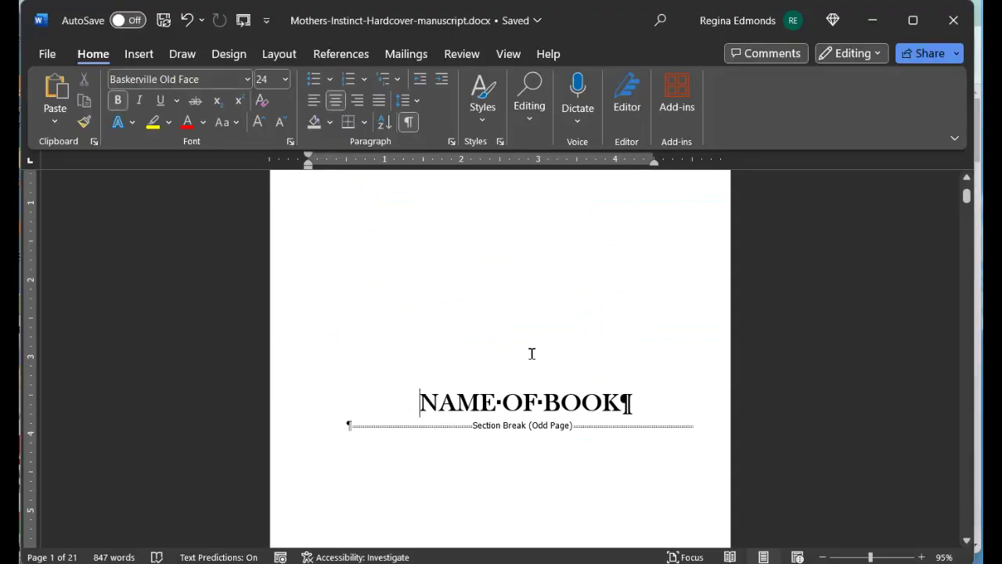
key(Delete)
key(Delete)
key(Delete)
key(Delete)
key(Delete)
key(Delete)
key(Delete)
key(Delete)
key(Delete)
key(Delete)
key(Delete)
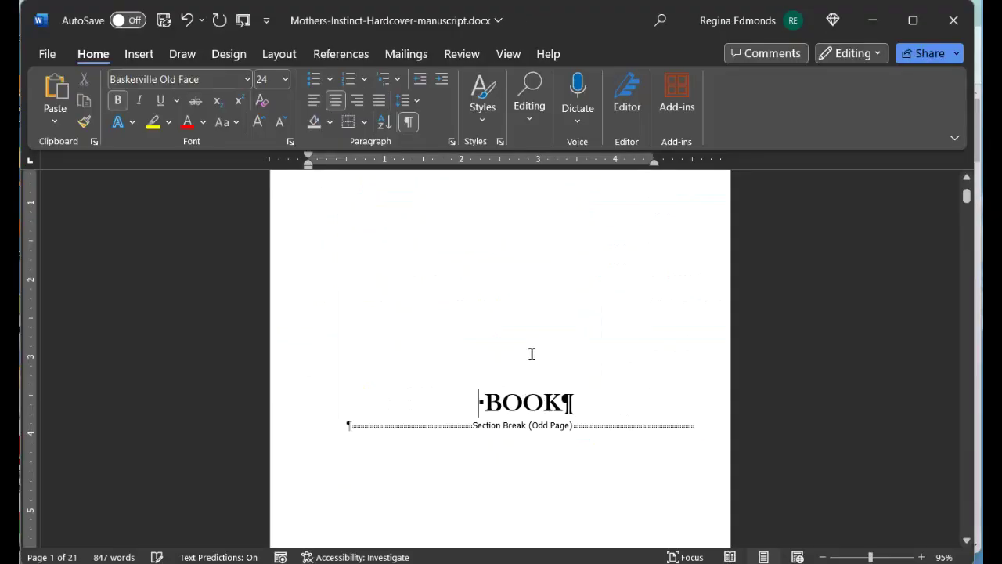
key(Delete)
text(MOTHER'S INS)
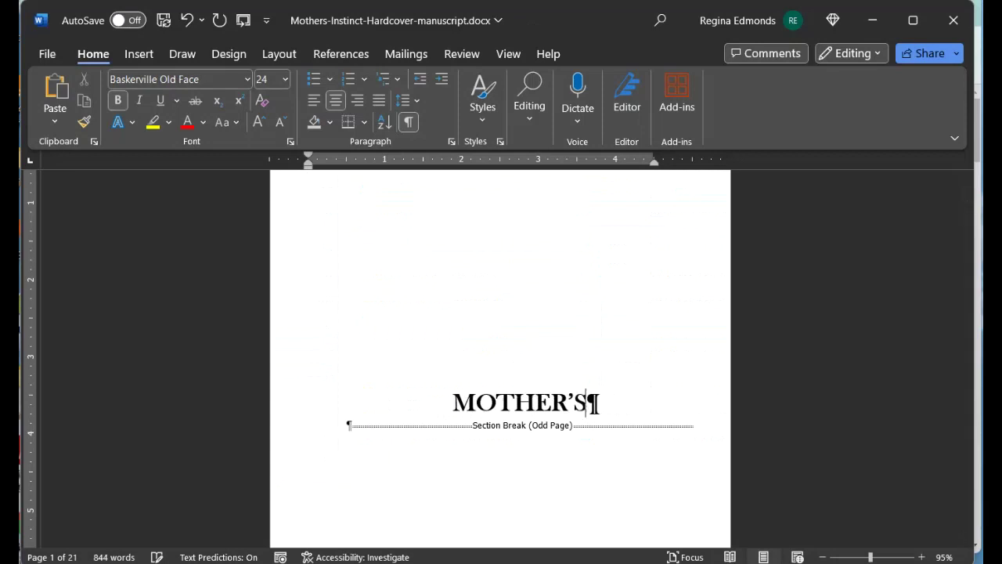
text(TINCT)
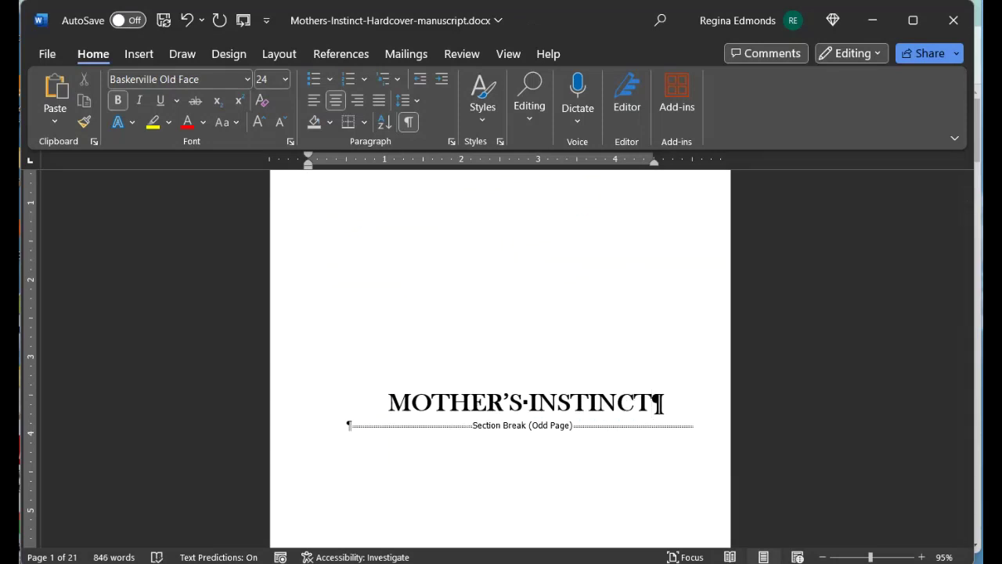
Step: Replace "Coming soon!" in the Book 4 entry of the Jack Nolan Detective Series list with "Mother's Instinct"
scroll(581, 421, down, 5)
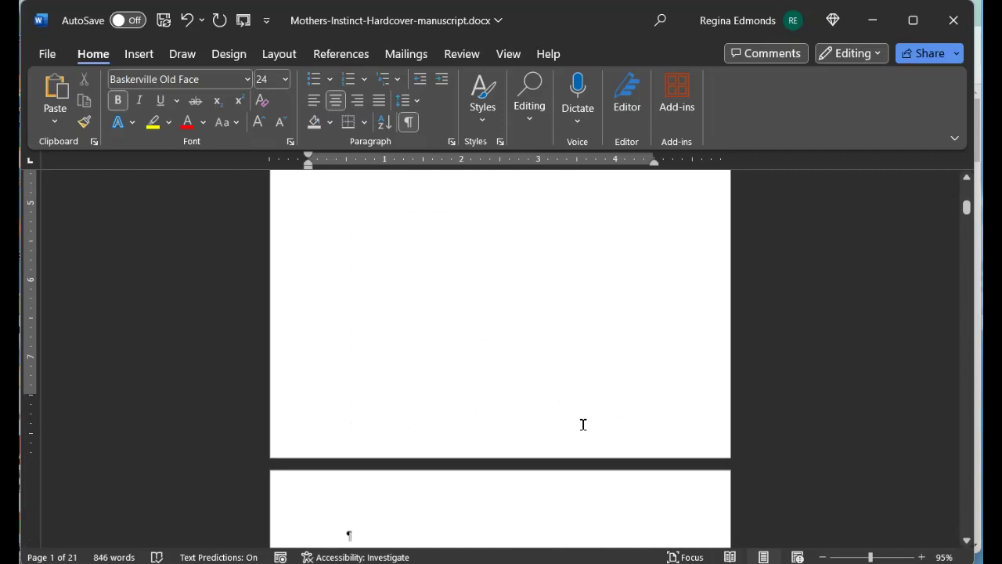
scroll(583, 424, down, 8)
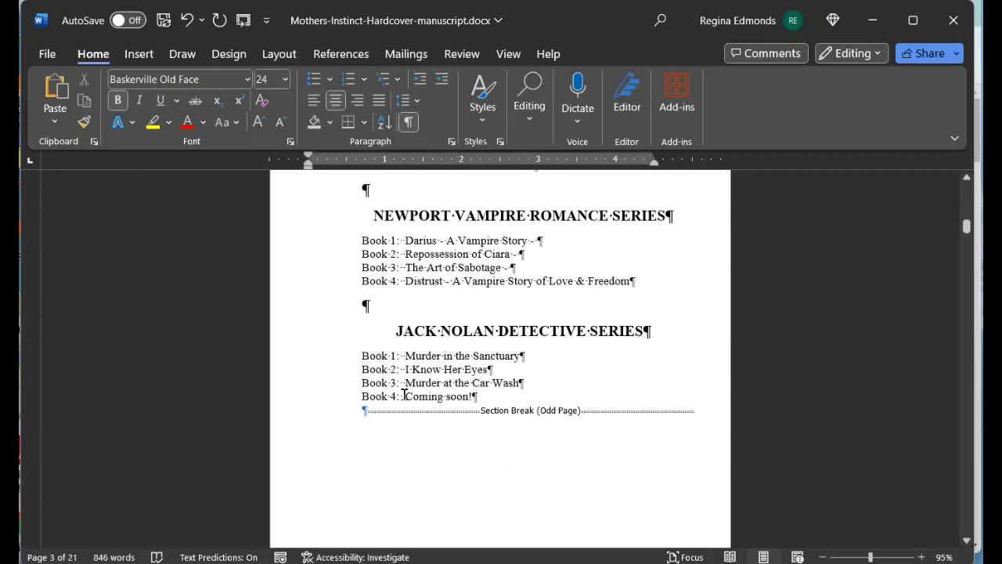
click(404, 395)
text(Mother's Insti)
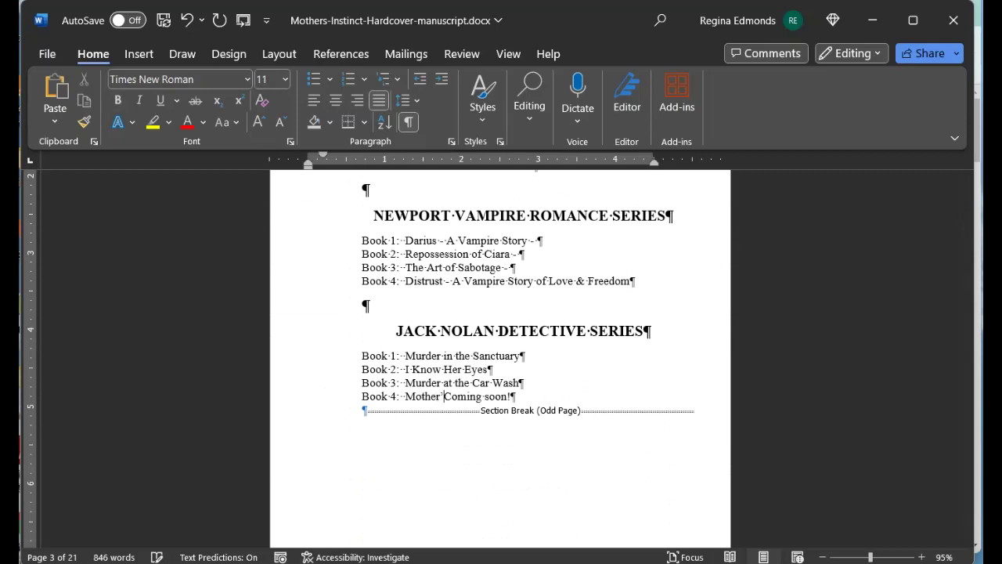
text(nct)
key(Delete)
key(Delete)
key(Delete)
key(Delete)
key(Delete)
key(Delete)
key(Delete)
key(Delete)
key(Delete)
key(Delete)
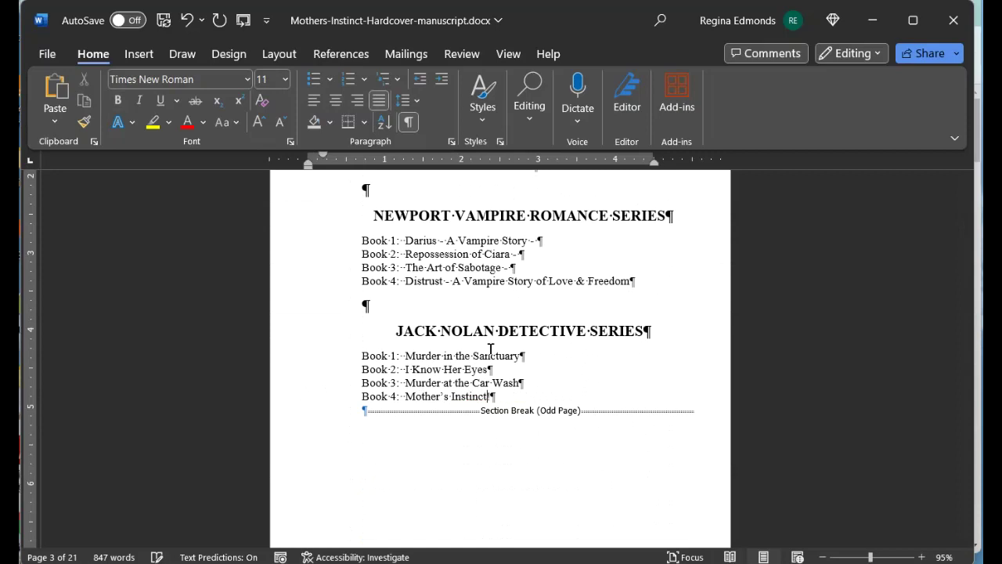
Step: Replace the TITLE placeholder on the title page with MOTHER'S INSTINCT
scroll(517, 384, down, 7)
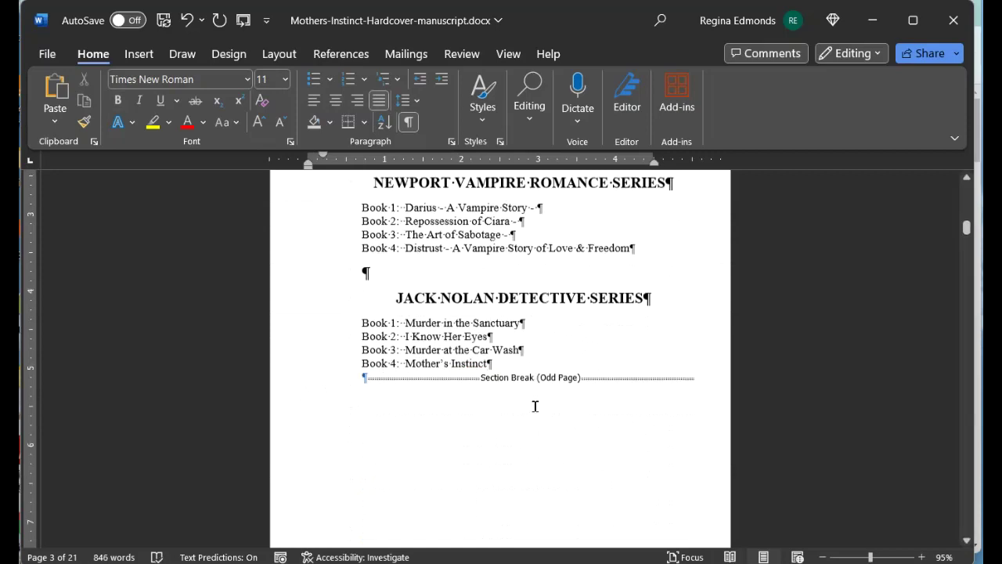
scroll(534, 407, down, 6)
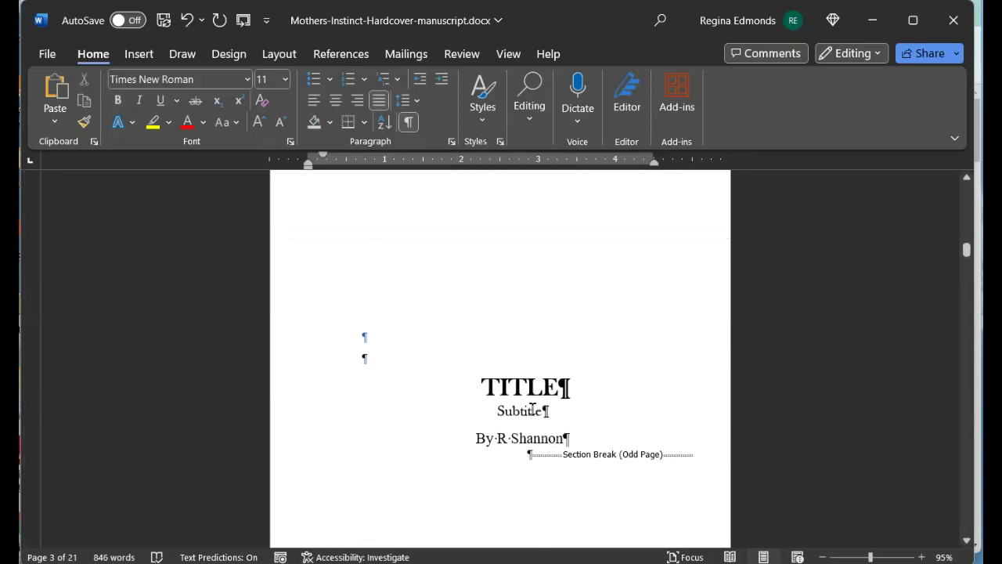
click(483, 386)
key(Delete)
key(Delete)
key(Delete)
key(Delete)
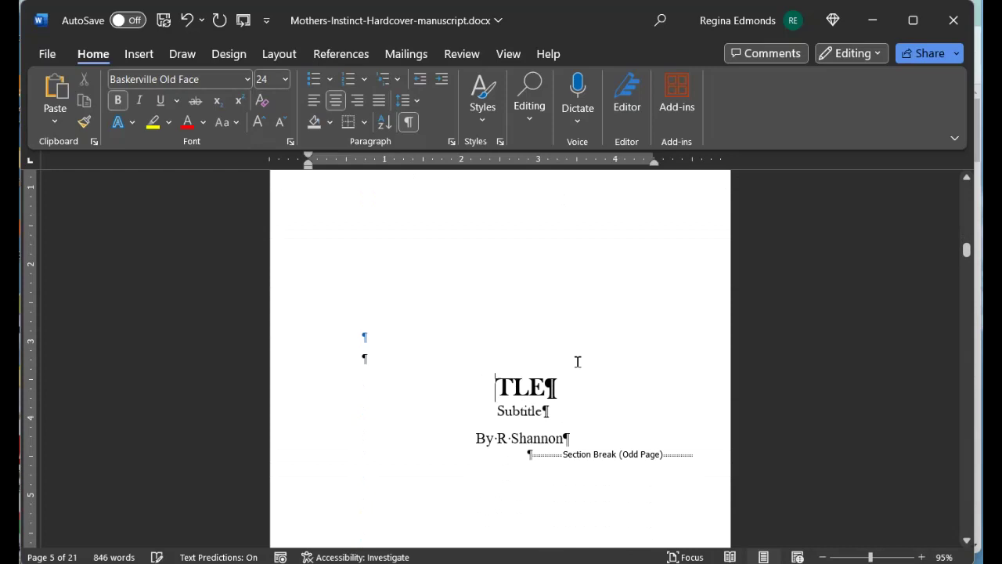
text(MOTHER'S INSTIN)
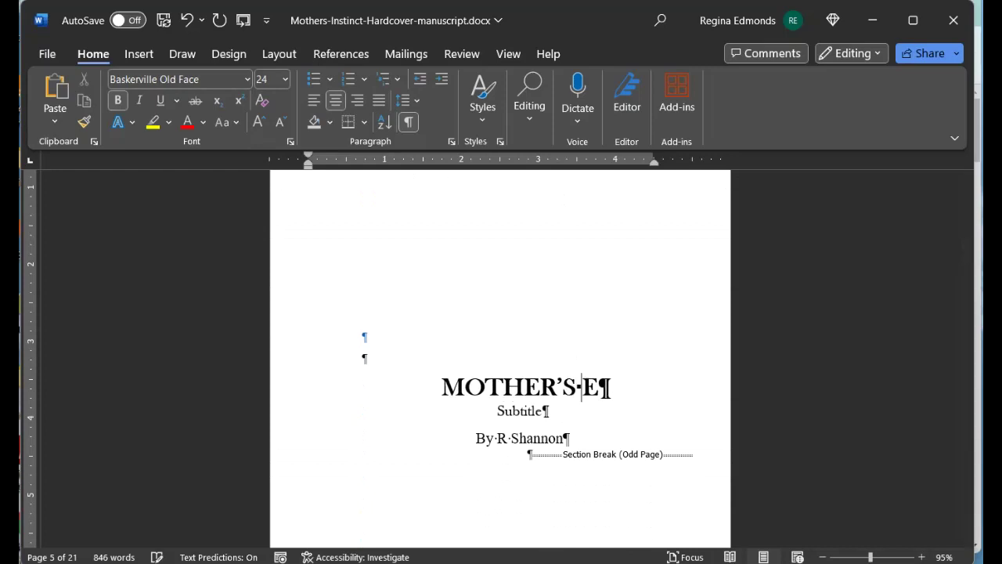
text(CT)
key(Delete)
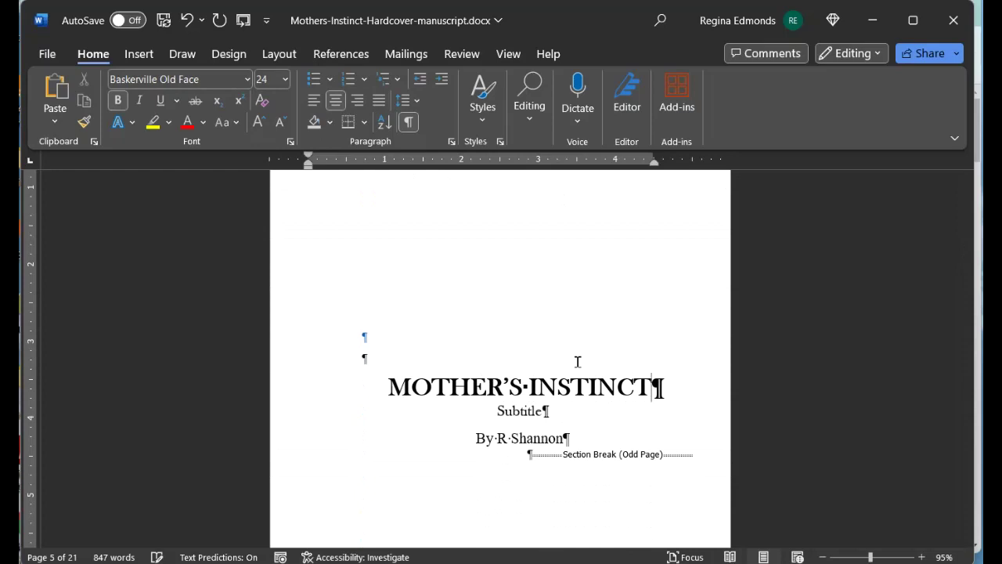
Step: Delete the Subtitle placeholder text beneath the book title on the title page
click(496, 407)
key(Delete)
key(Delete)
key(Delete)
key(Delete)
key(Delete)
key(Delete)
key(Delete)
key(Delete)
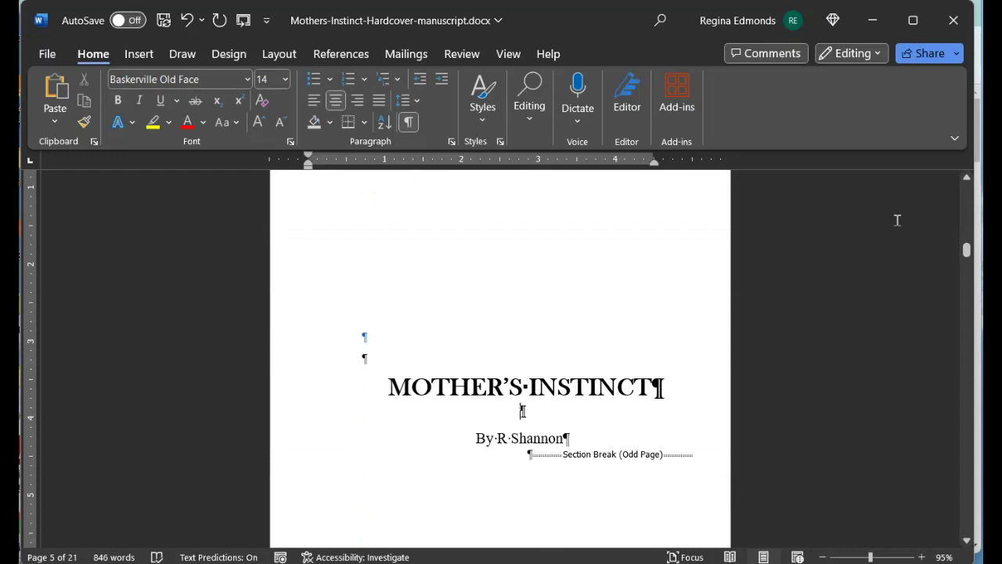
Step: Change the year to 2023 in the book, forward and preview copyright lines of the copyright page
scroll(642, 391, down, 8)
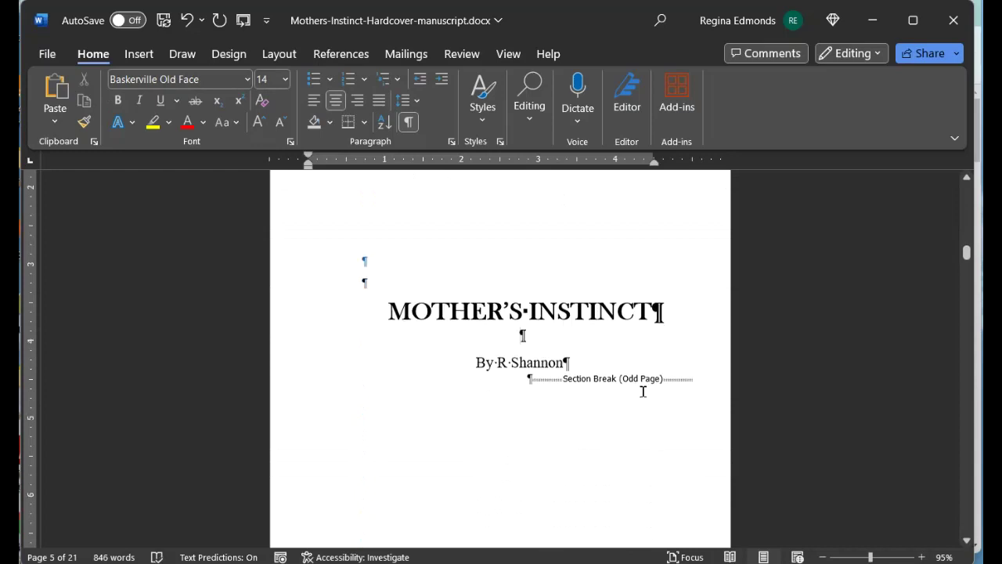
scroll(643, 391, down, 2)
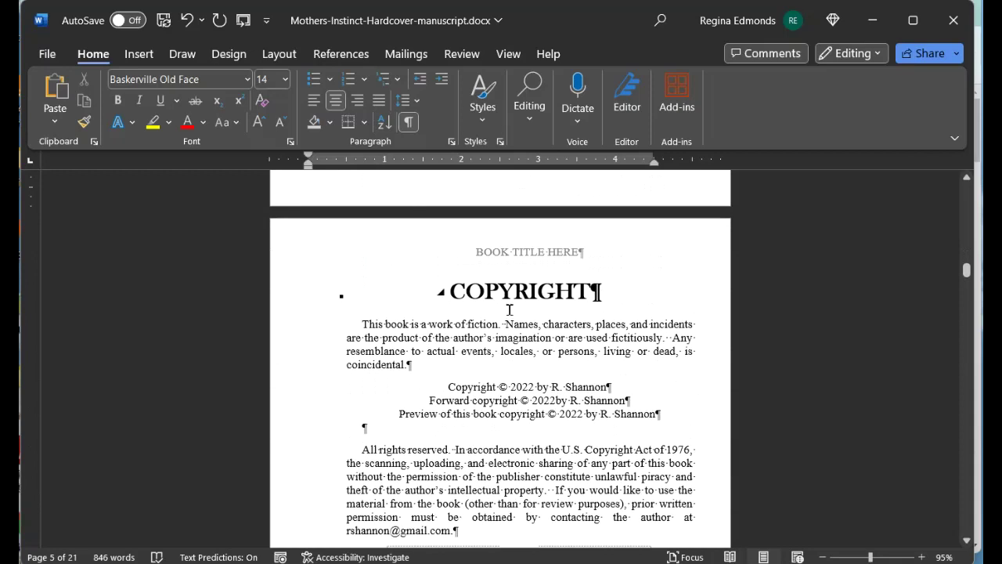
scroll(678, 389, down, 1)
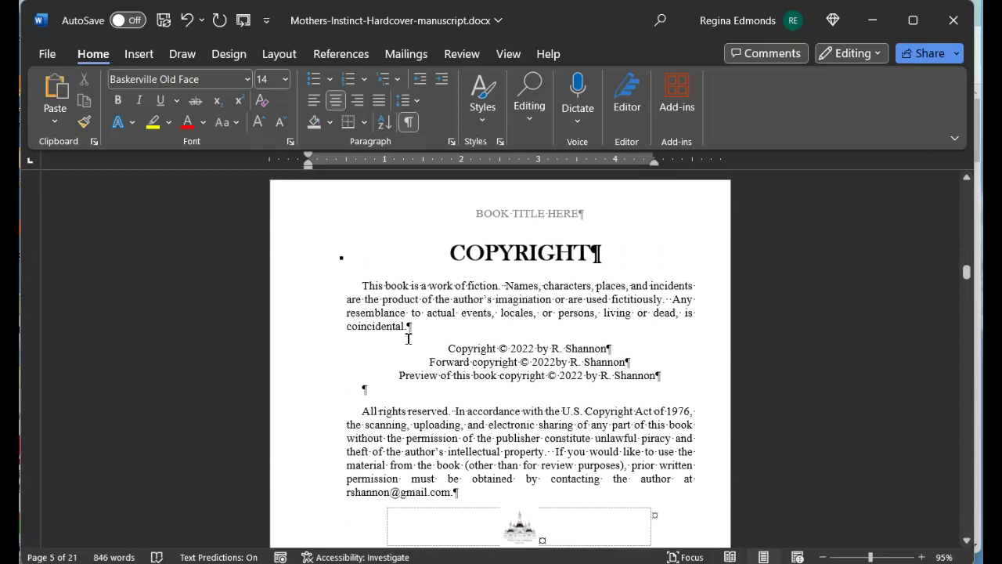
click(529, 345)
key(BackSpace)
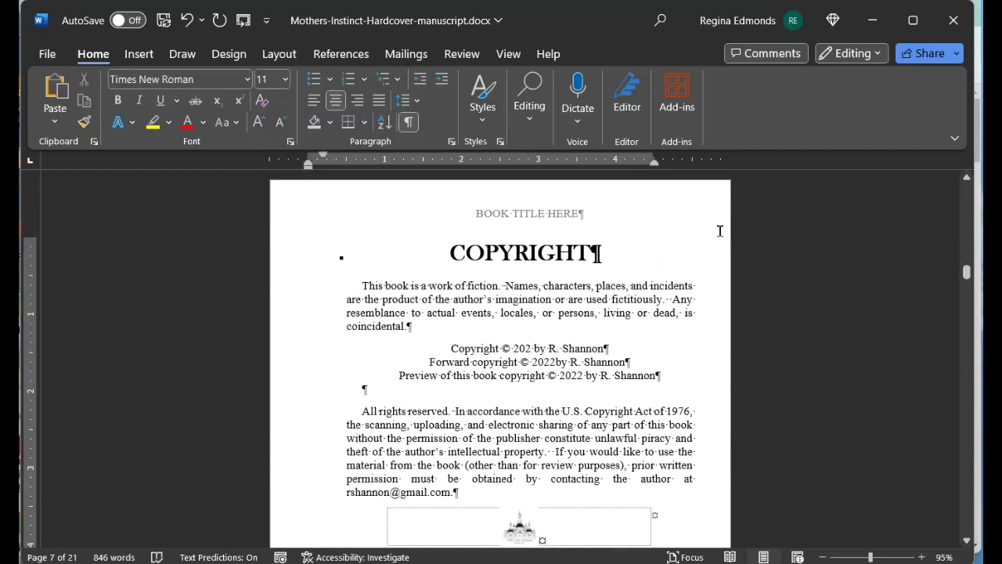
text(3)
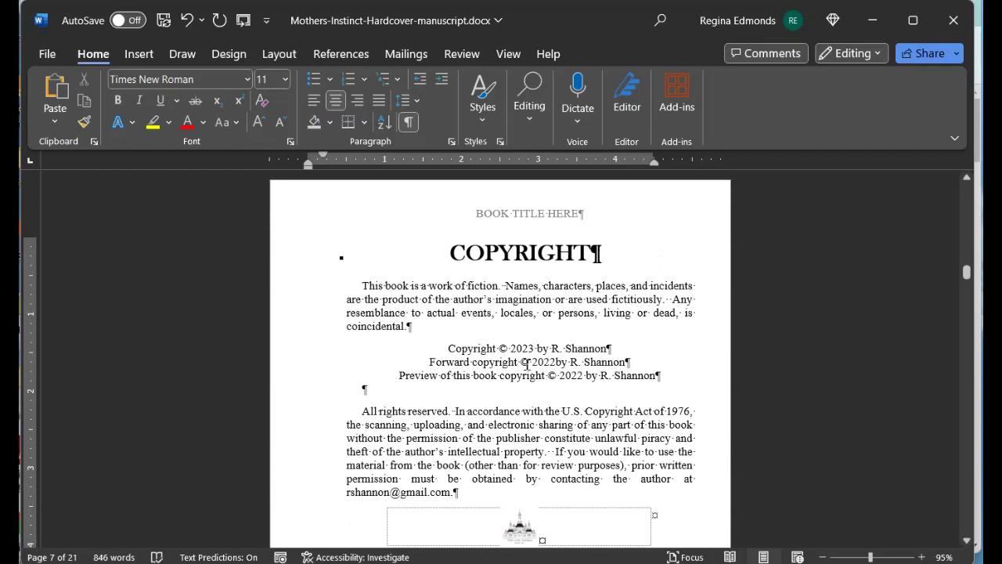
click(548, 362)
key(Delete)
text(3)
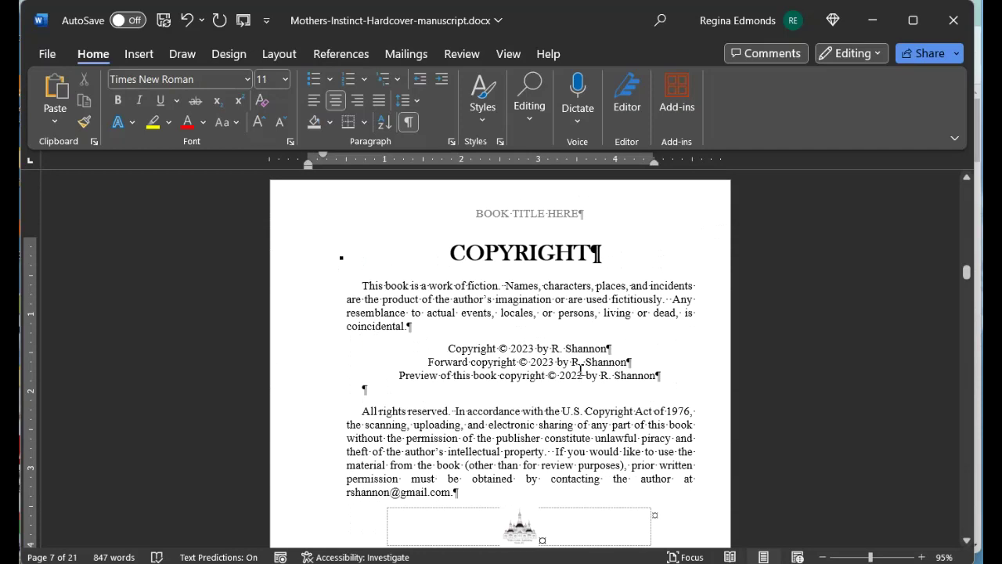
click(577, 375)
key(Delete)
text(3)
Step: Delete the map picture and the surplus blank paragraphs and pages between it and the MAIN CHARACTER LIST heading
scroll(650, 397, down, 10)
scroll(650, 398, down, 8)
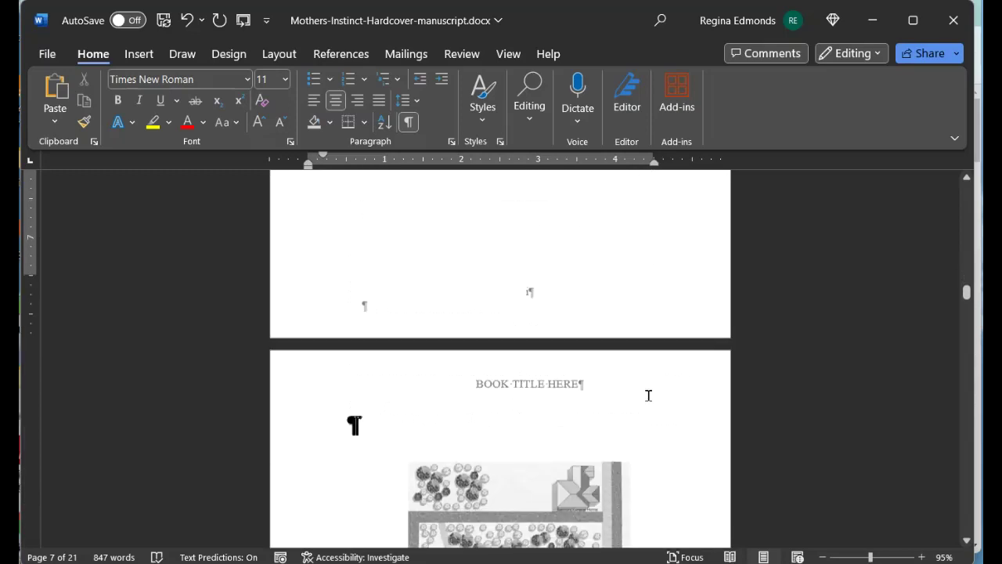
click(547, 394)
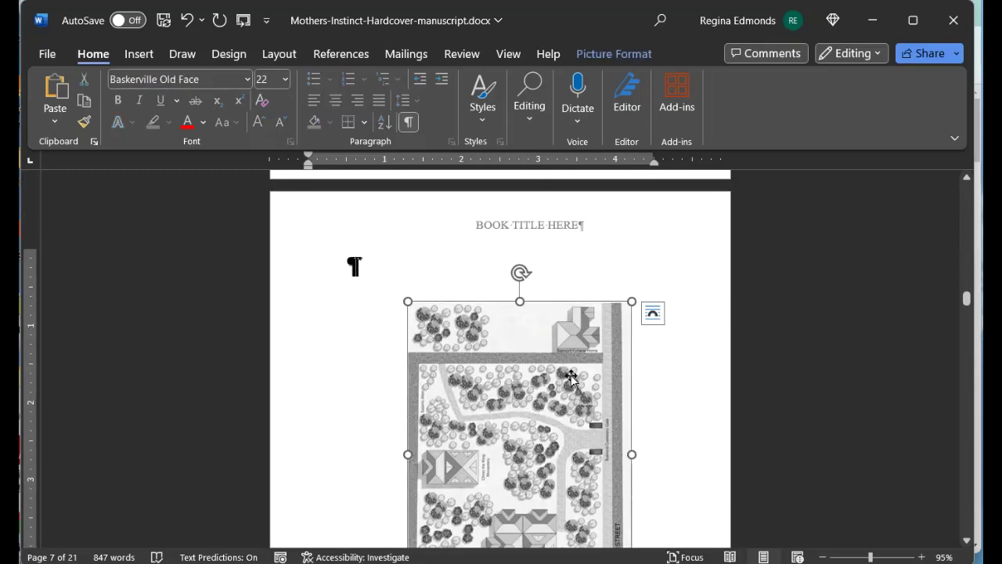
key(Delete)
key(Delete)
key(Delete)
key(Delete)
key(BackSpace)
key(Delete)
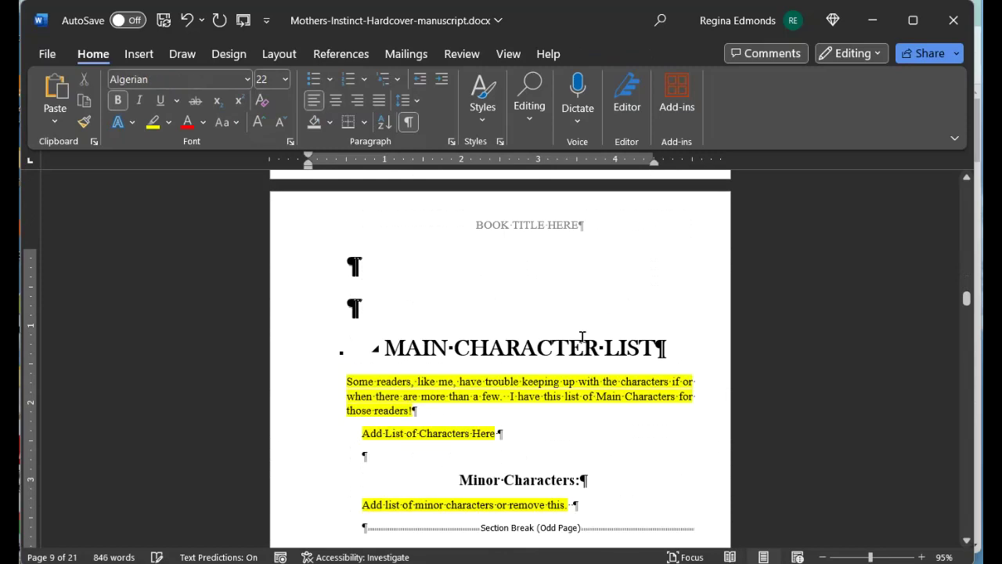
key(Delete)
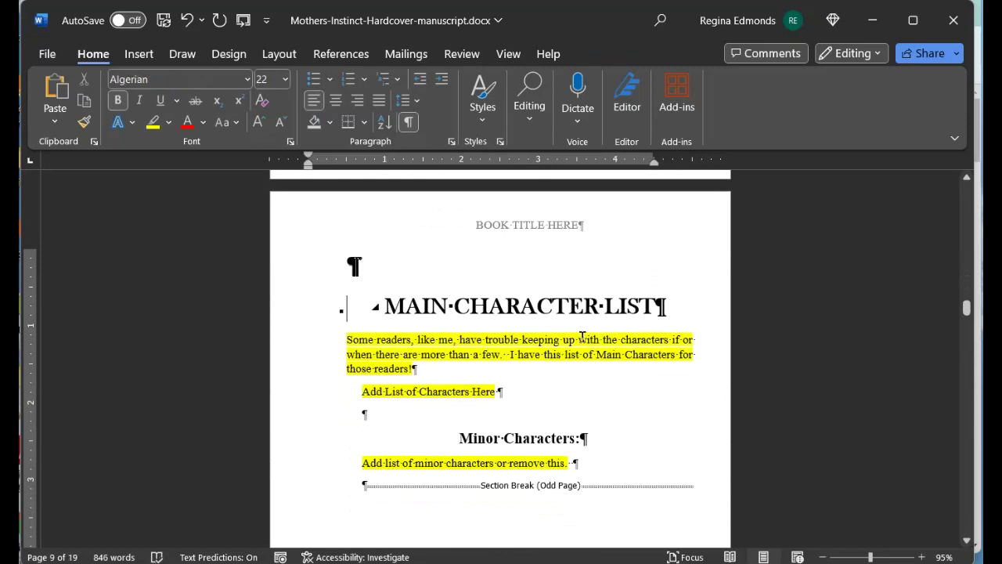
Step: Replace the highlighted placeholder text and Minor Characters section under MAIN CHARACTER LIST with the book's character list and MINOR WITNESS LIST
scroll(573, 347, down, 1)
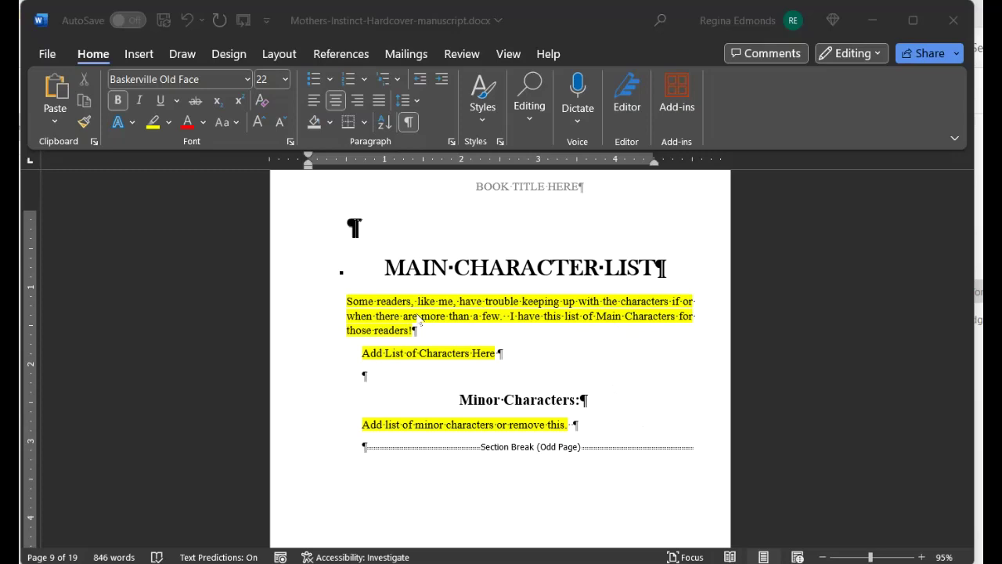
click(578, 425)
drag(347, 302, 589, 421)
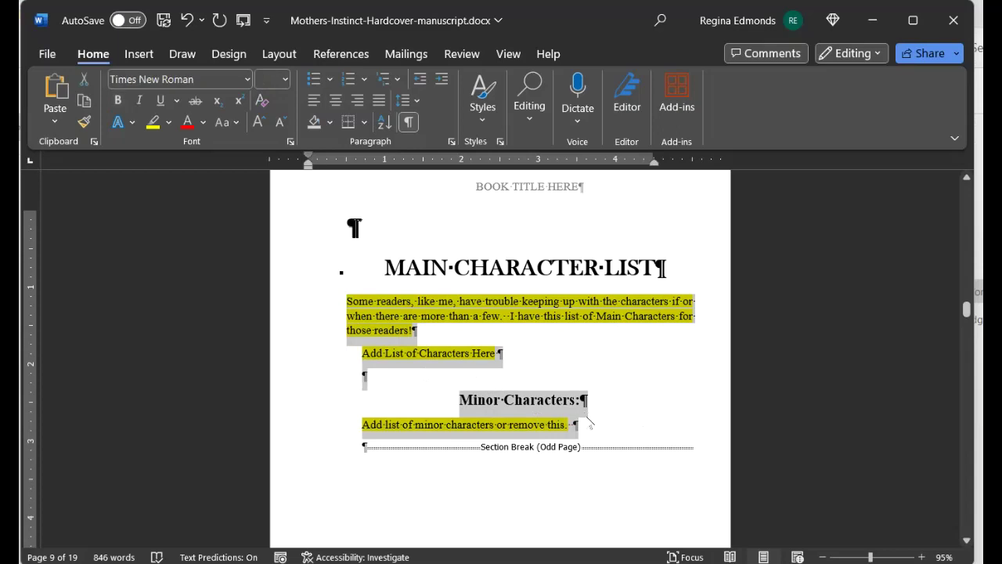
text(Jack Nolan, Detective, Cresentville Police Department  Fiona Quinn, Detective, Cresentville Police Department Megan Nolan, Jack’s wife Maggie, Jack’s sister Fr. Matthew, Fiona’s brother  Alex Booth, Partner in Booth & Jansen Gresham Booth, Alex’s father Jordaan Hansen, Partner in Booth & Jansen Margo Francini, Alex’s girlfriend Brea Roman, Jordaan Hansen’s girlfriend  Daniel Webb, New partner to Booth & Jansen Vera Van Den Berg, Daniel’s girlfriend Maryann Oliver, Daniel’s co-worker Rosina Webb, Daniel’s mother Samuel Webb, Daniel’s father  MINOR WITNESS LIST Chief Anthony Salvo, Chief of Crestenville Police Dr. Seymour Singer, the medical examiner Joan Gu, Daniel’s landlord)
scroll(662, 355, up, 3)
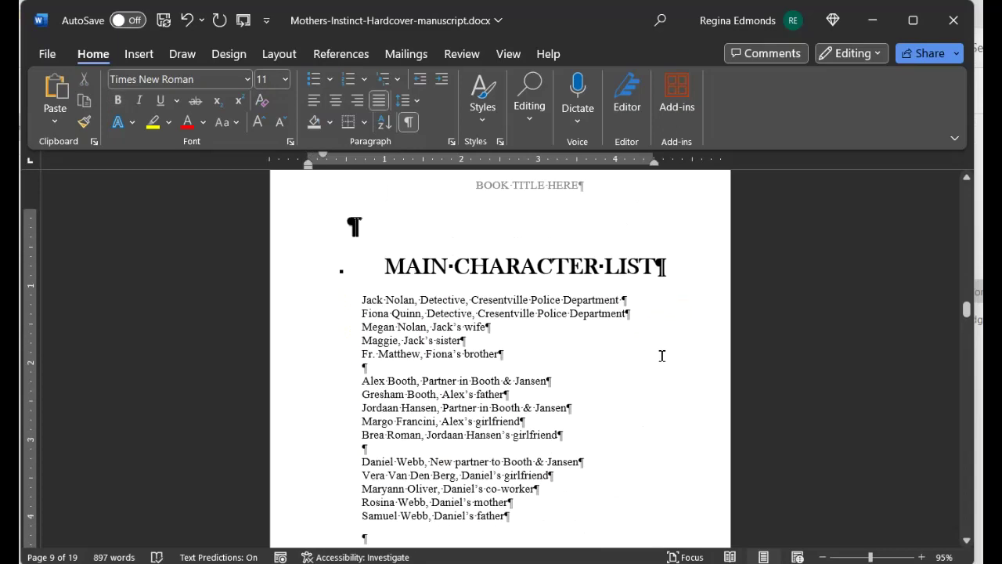
scroll(662, 356, down, 6)
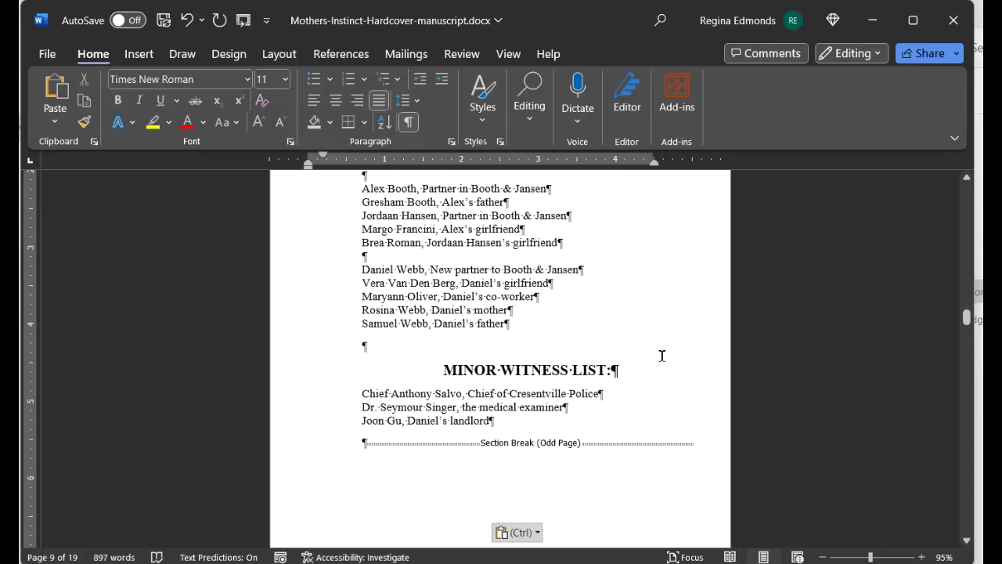
Step: Delete all the old entries beneath the TABLE OF CONTENTS heading, from COPYRIGHT through ACKNOWLEDGEMENTS
scroll(662, 355, down, 9)
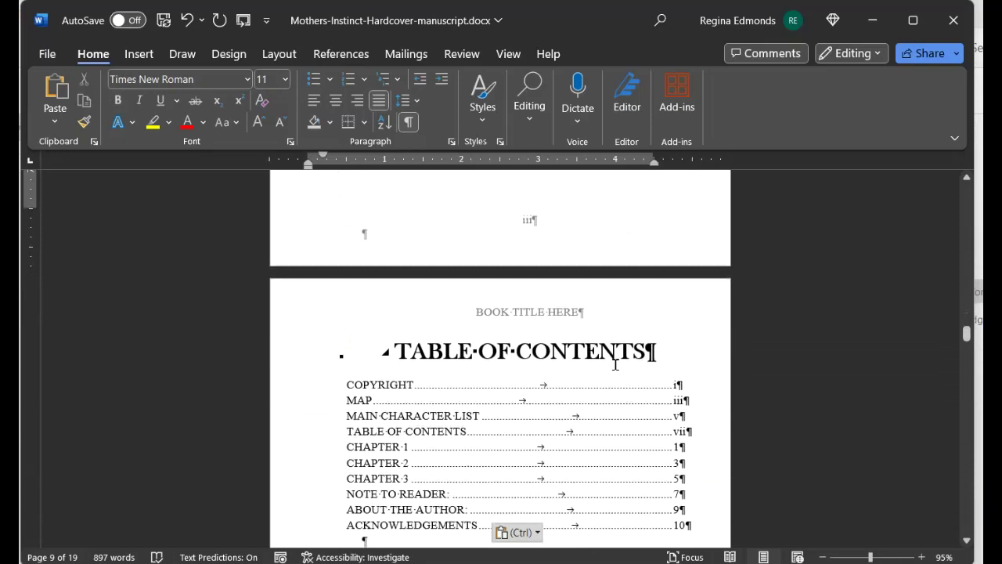
scroll(615, 364, down, 1)
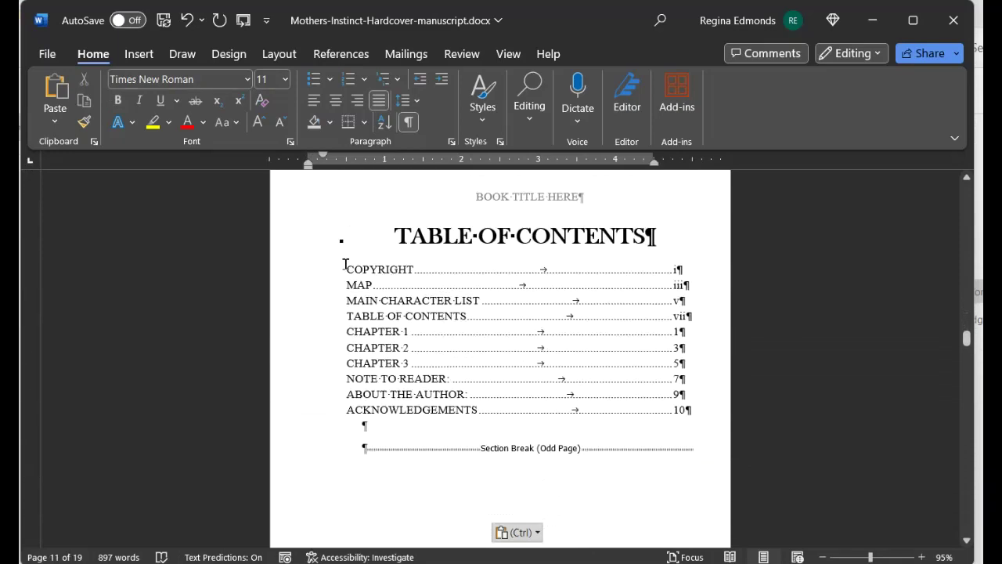
click(371, 312)
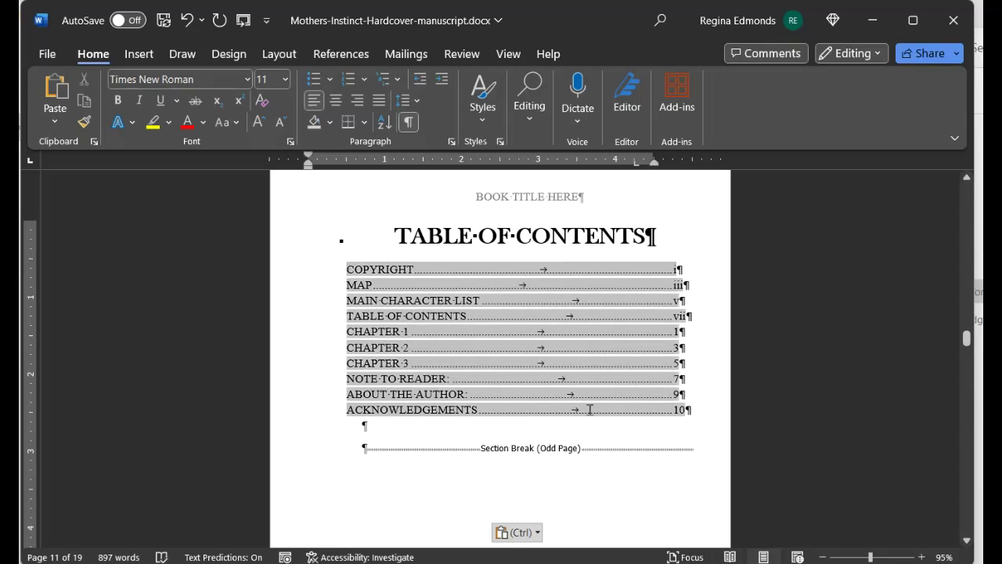
shift+click(706, 426)
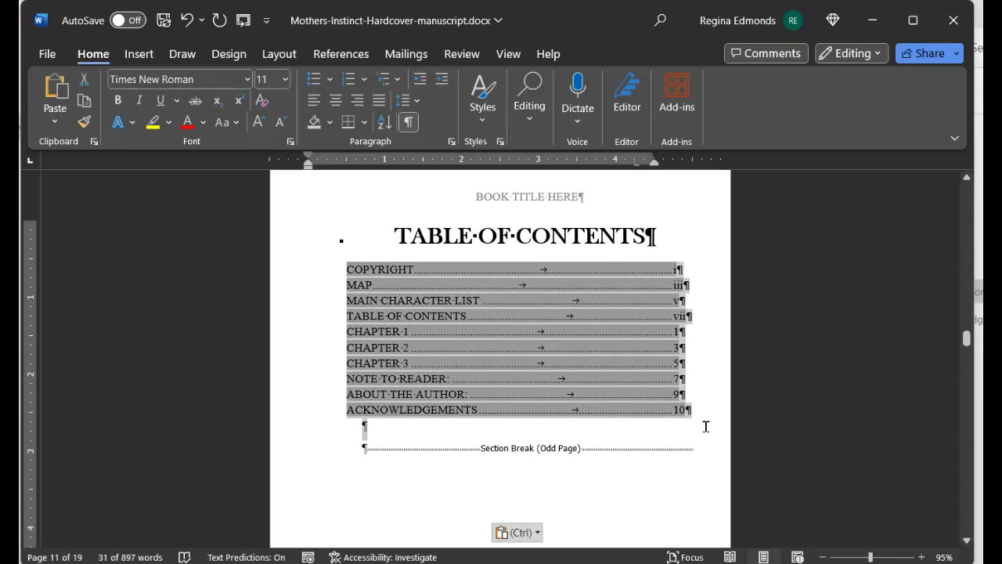
key(Delete)
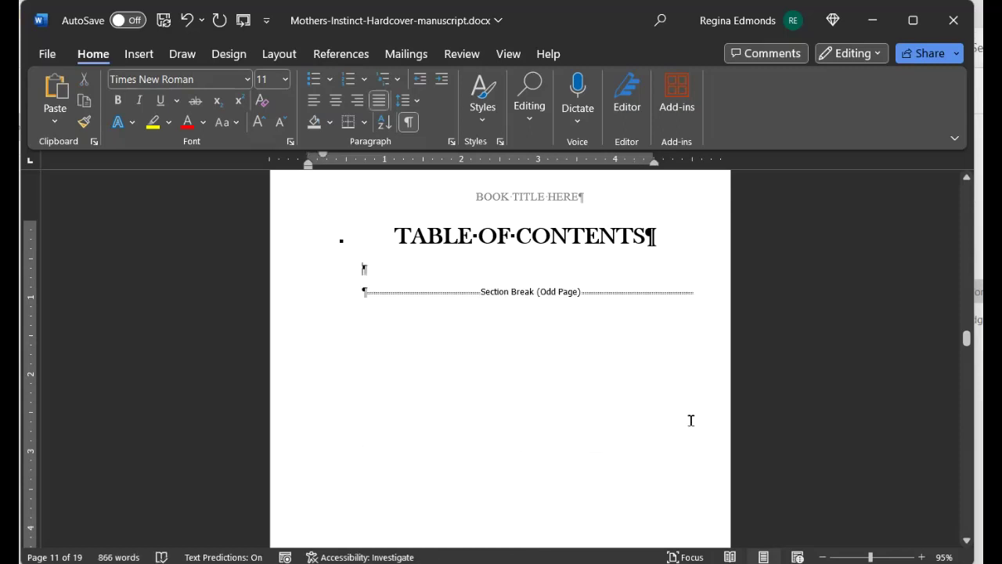
Step: Look over the CHAPTER 1 placeholder text and the NOTE TO READER page, including its early-notification sign-up link
scroll(580, 399, down, 5)
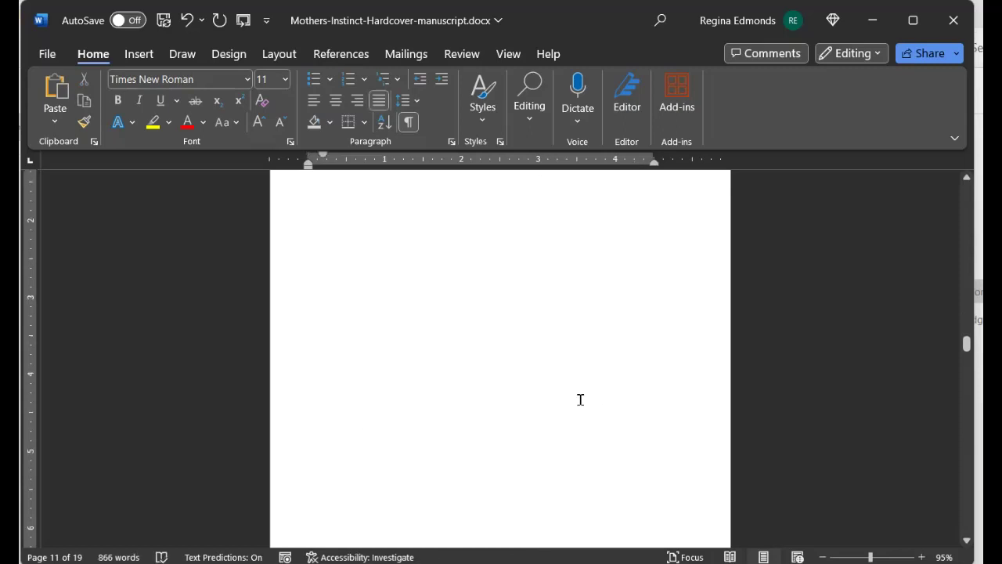
scroll(581, 399, down, 5)
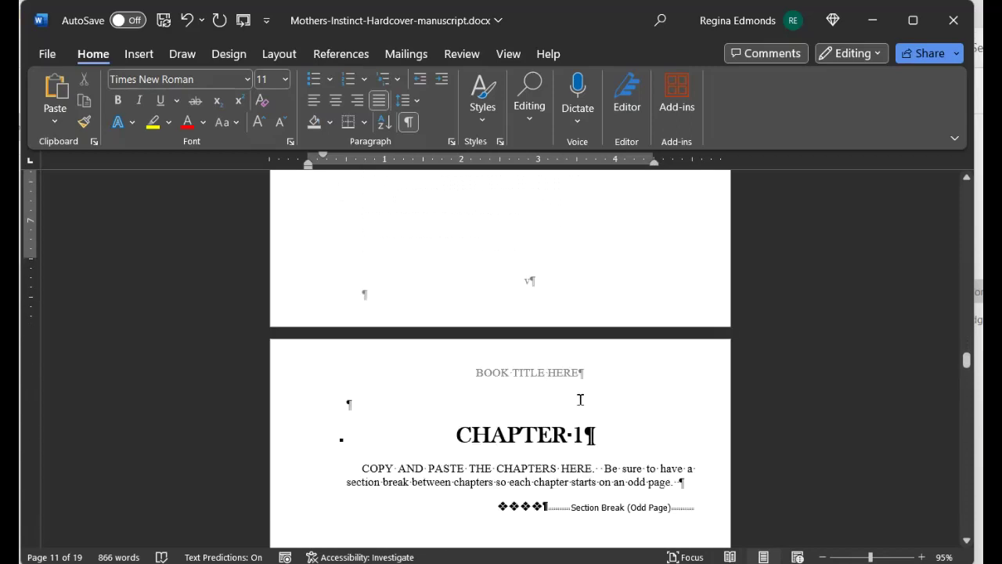
click(365, 342)
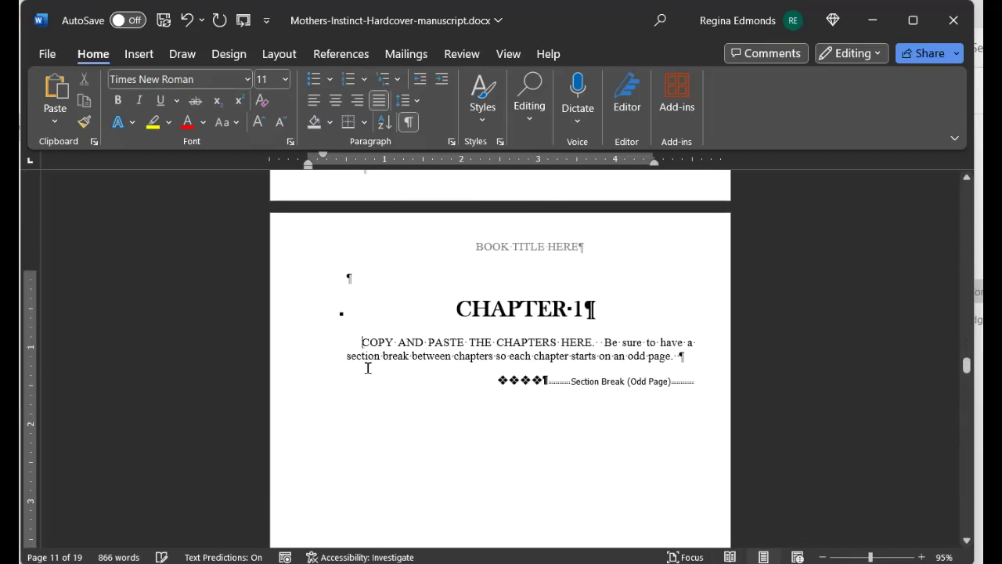
shift+click(684, 357)
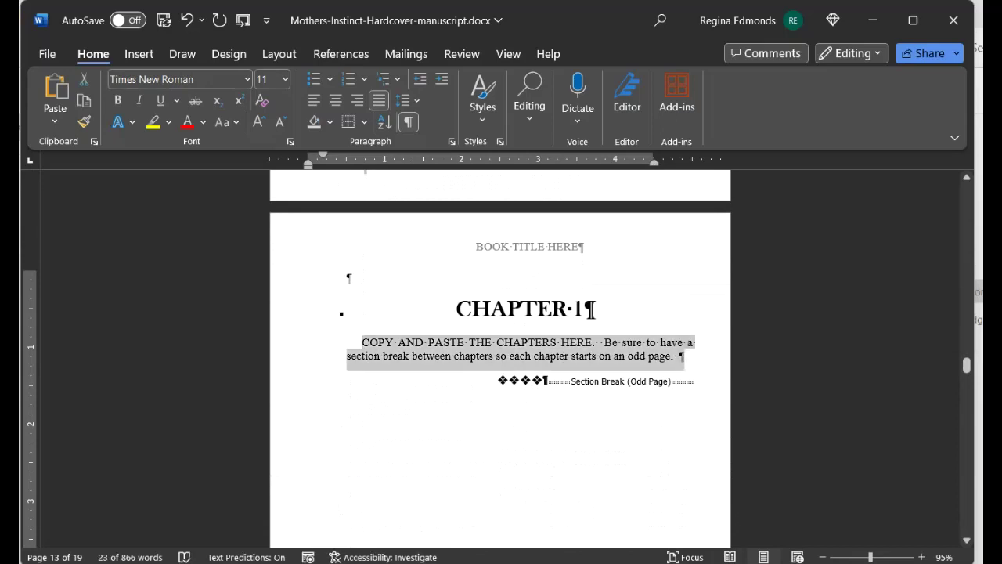
scroll(577, 467, down, 10)
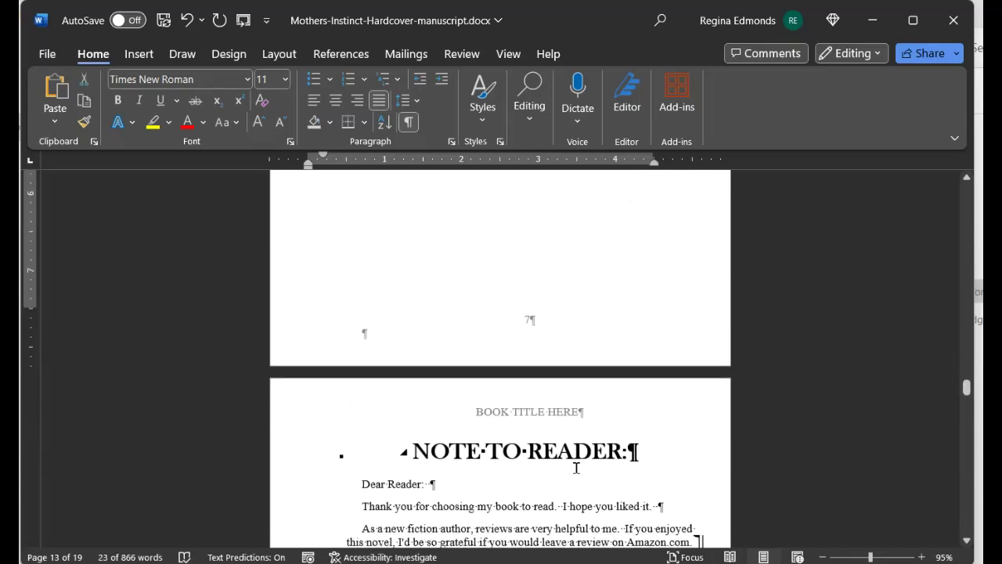
scroll(577, 468, down, 7)
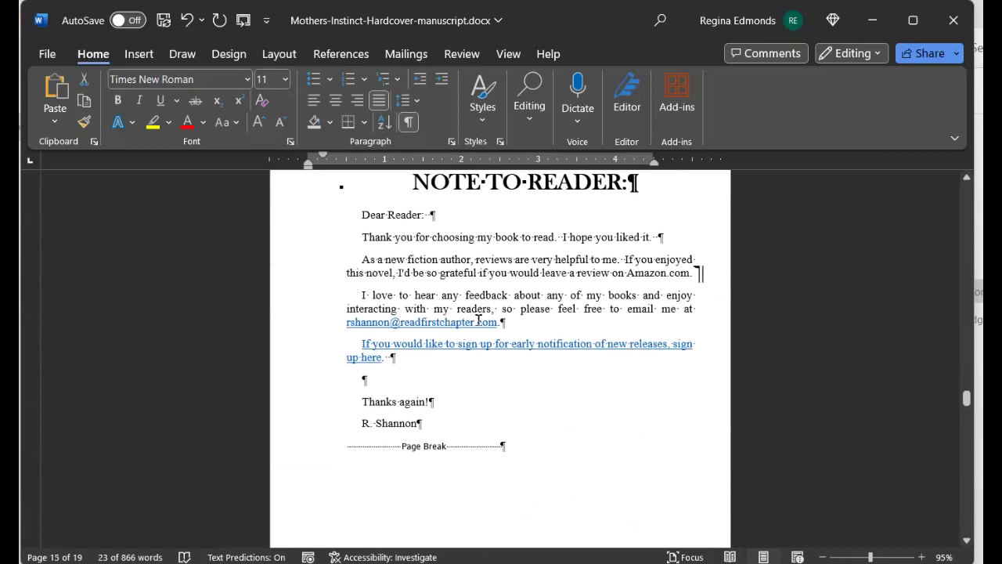
triple_click(357, 340)
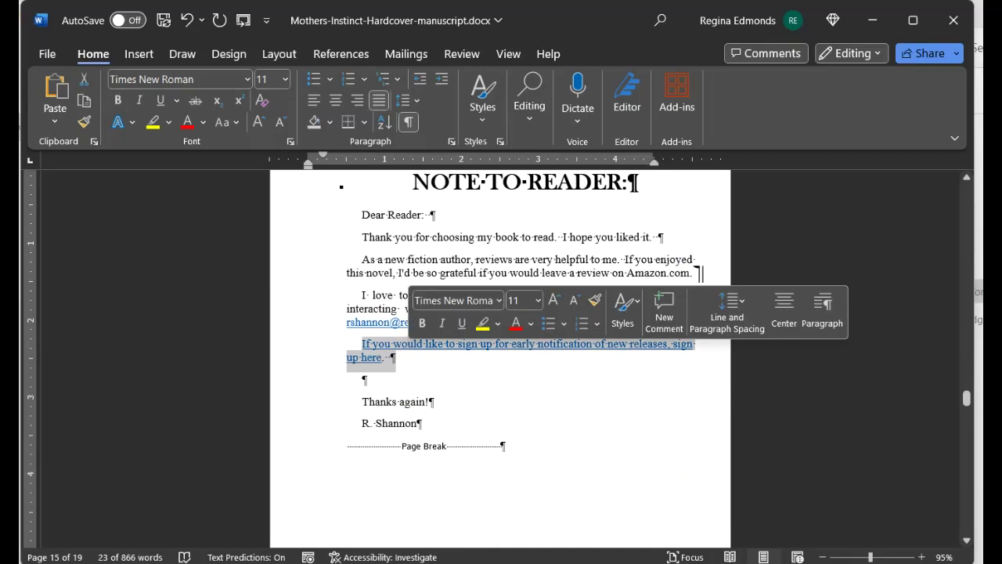
click(586, 404)
Step: Delete the WHAT'S NEXT ON YOUR READING LIST? page with its heading, highlighted text, new-book placeholder and page break
scroll(621, 420, down, 10)
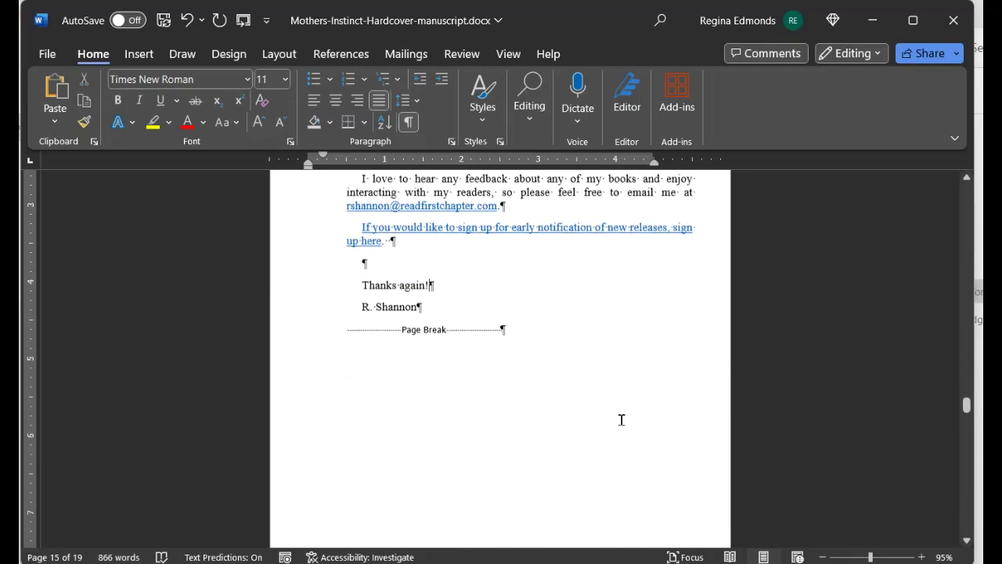
scroll(622, 421, down, 1)
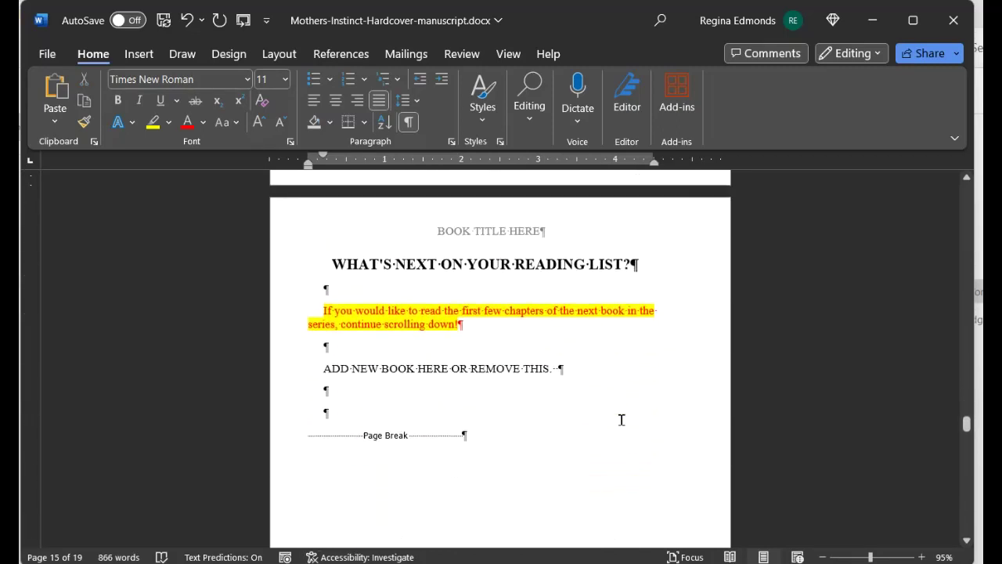
click(332, 262)
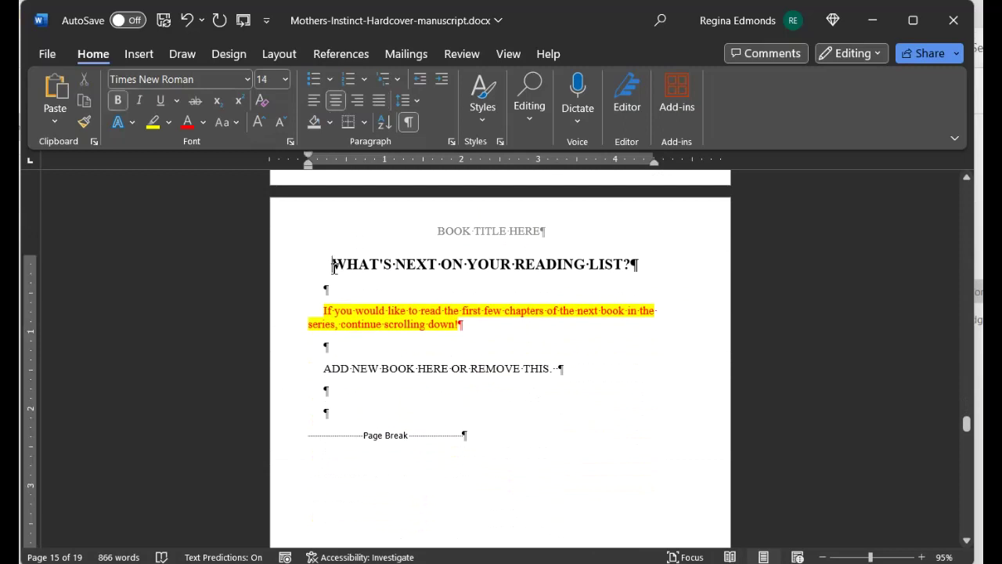
shift+click(574, 370)
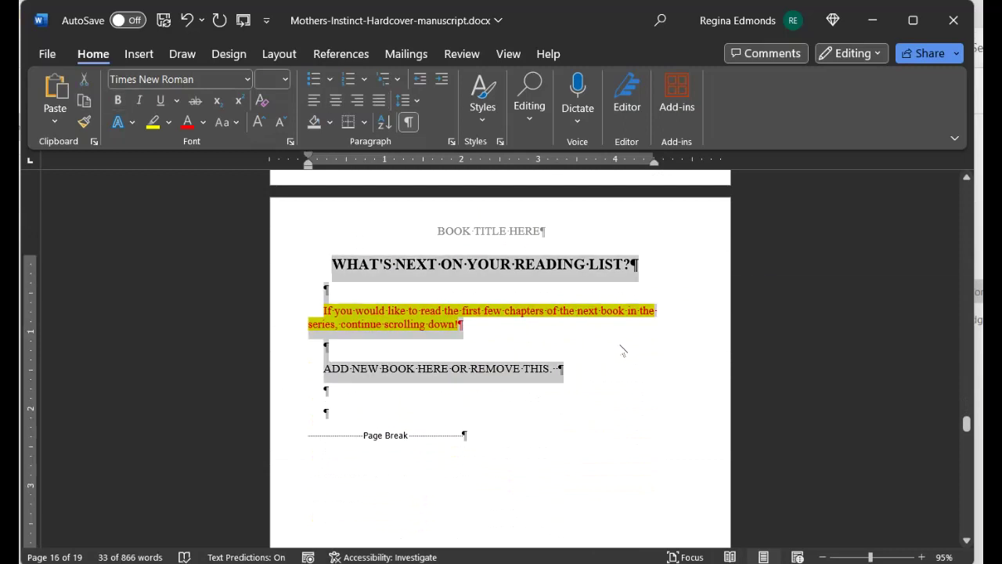
key(Delete)
key(Delete)
key(Delete)
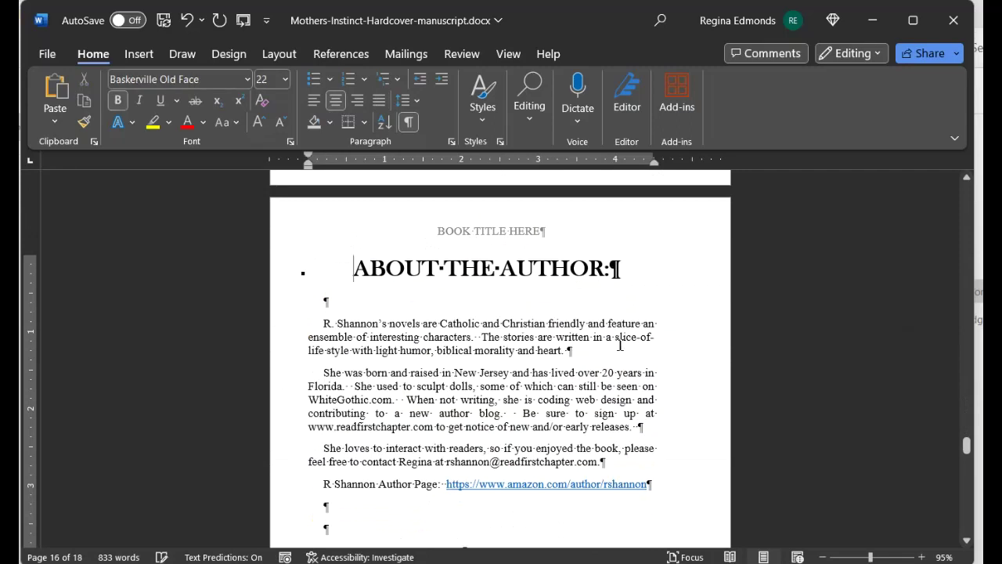
Step: Review the ABOUT THE AUTHOR text, the highlighted ACKNOWLEDGMENTS placeholders and the book series list at the end of the manuscript
scroll(540, 411, down, 2)
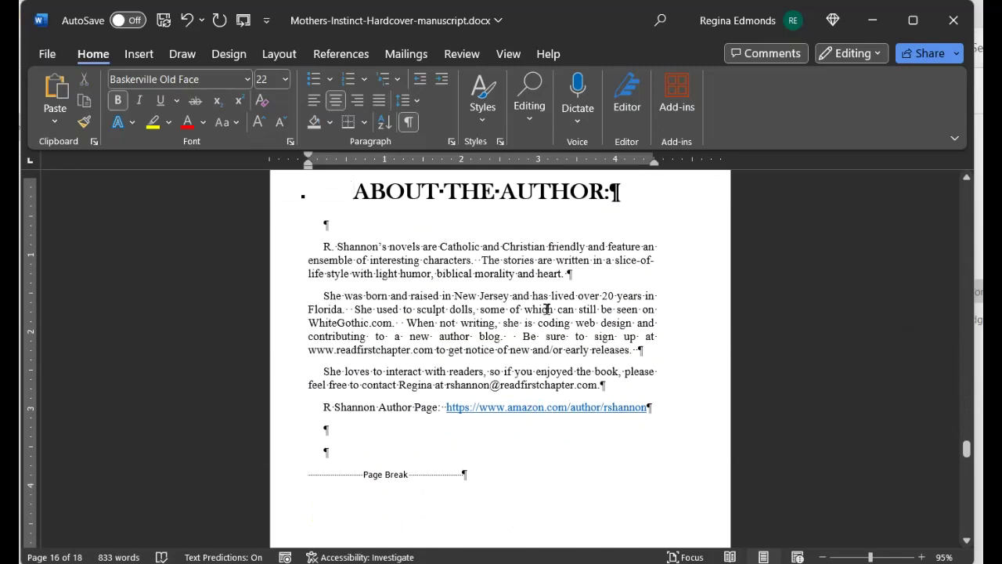
scroll(547, 309, down, 10)
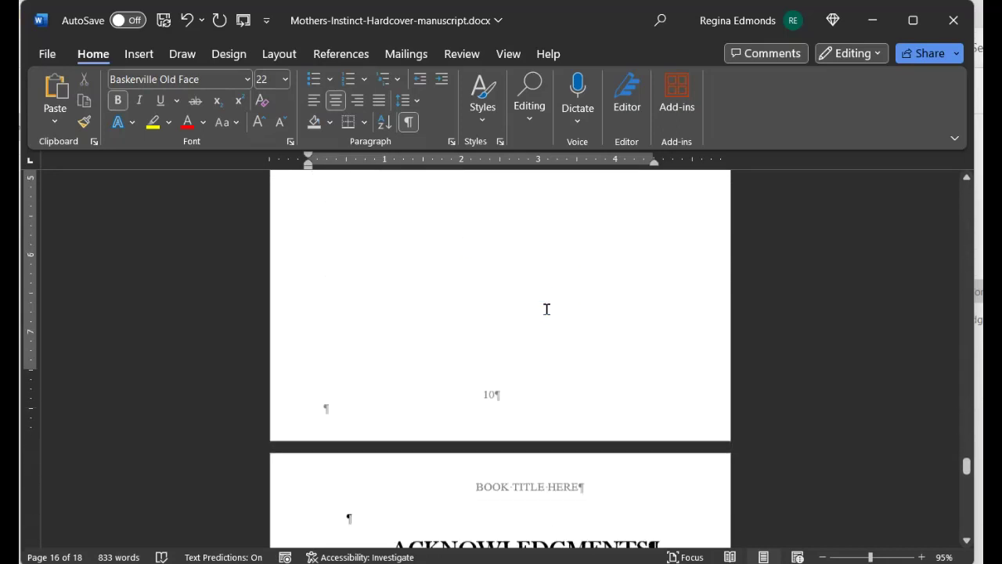
scroll(546, 309, down, 7)
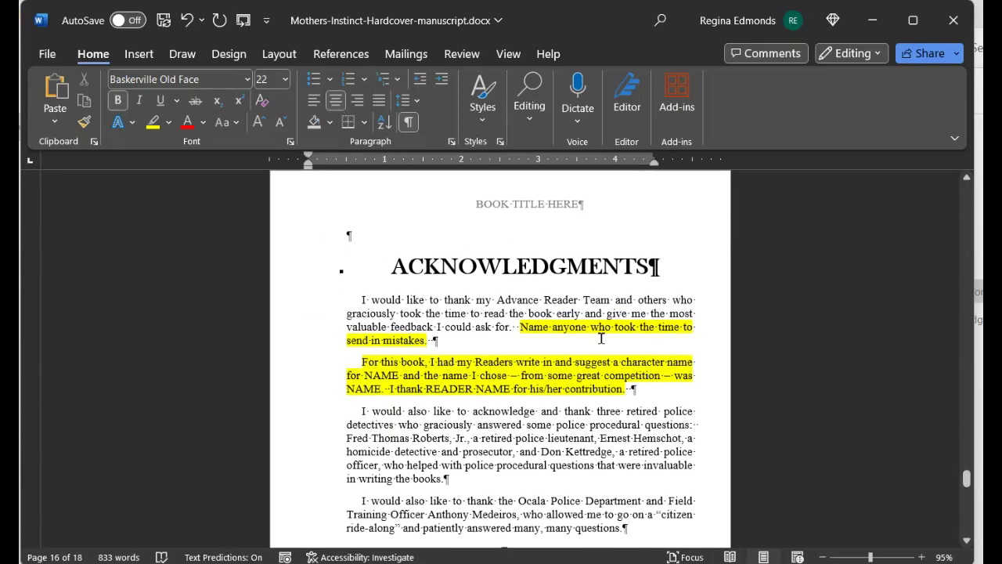
scroll(601, 338, down, 2)
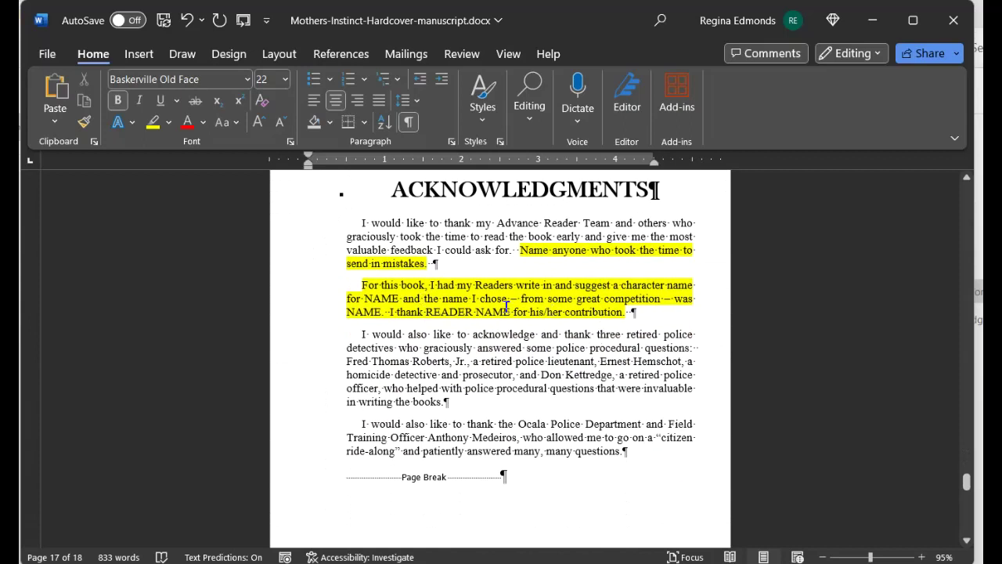
scroll(505, 306, down, 9)
scroll(506, 306, down, 10)
scroll(505, 306, down, 3)
scroll(535, 371, down, 2)
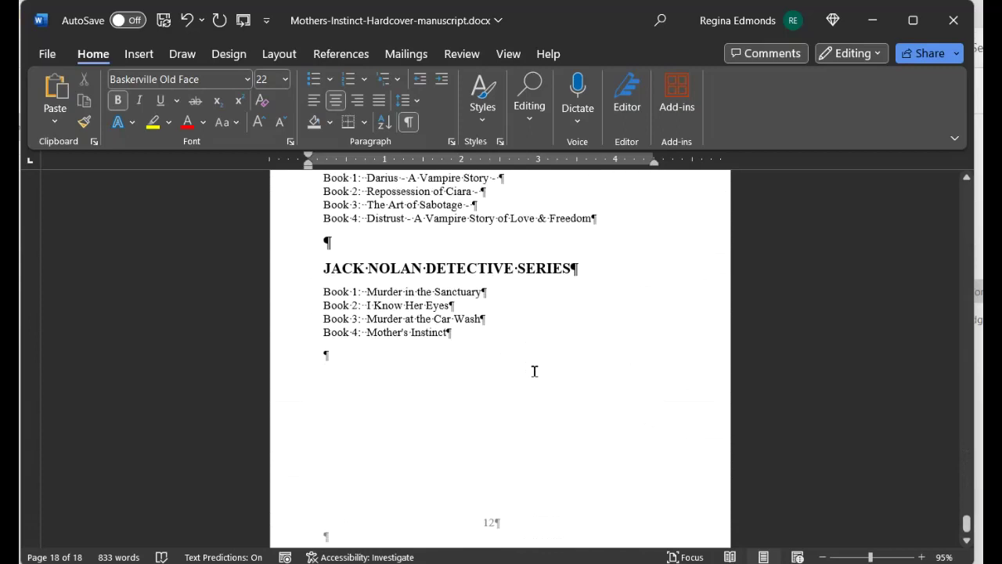
scroll(535, 371, down, 1)
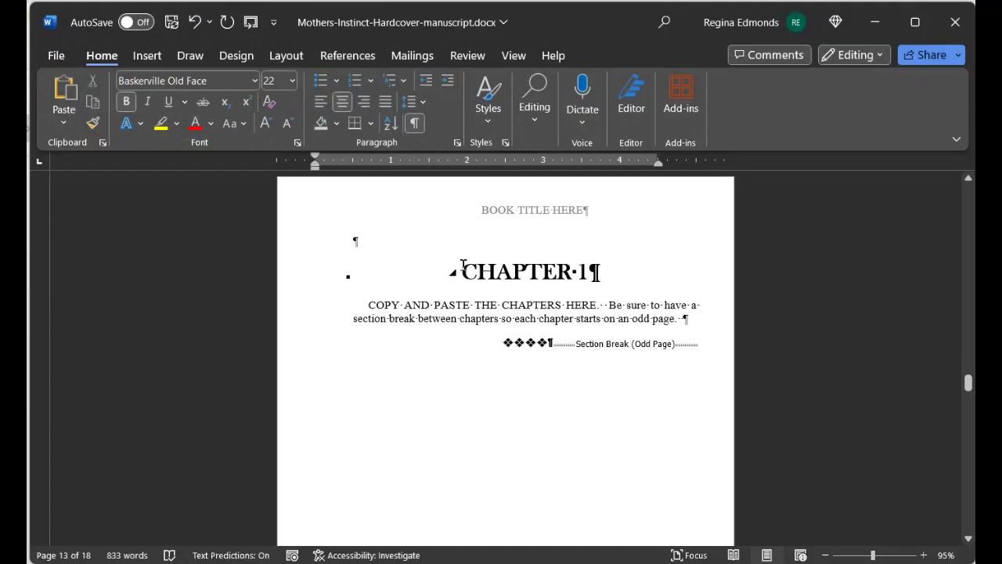
Step: Replace the CHAPTER 1 heading, its placeholder instructions and closing ornament with the copied chapters of the book
drag(461, 269, 703, 345)
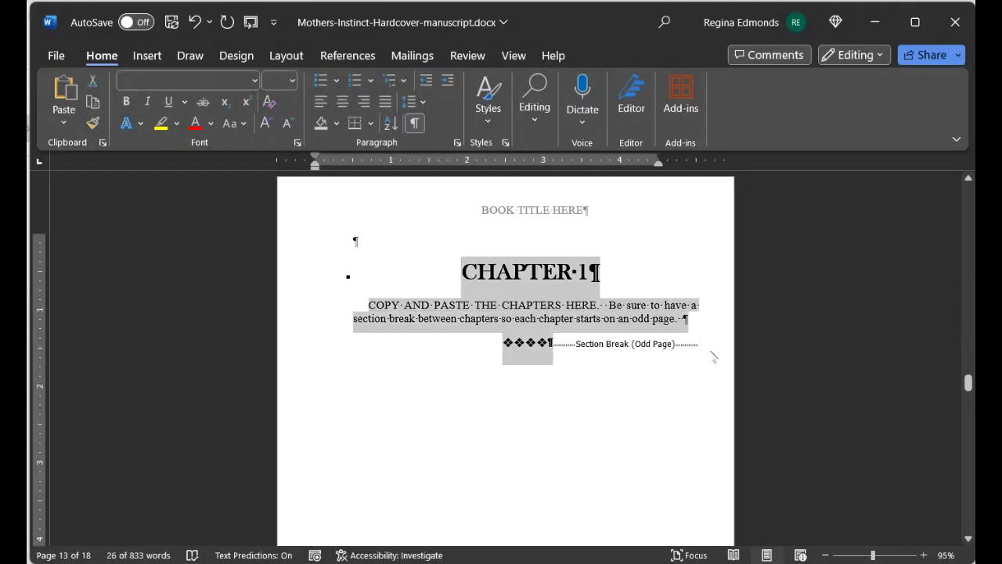
scroll(714, 357, down, 10)
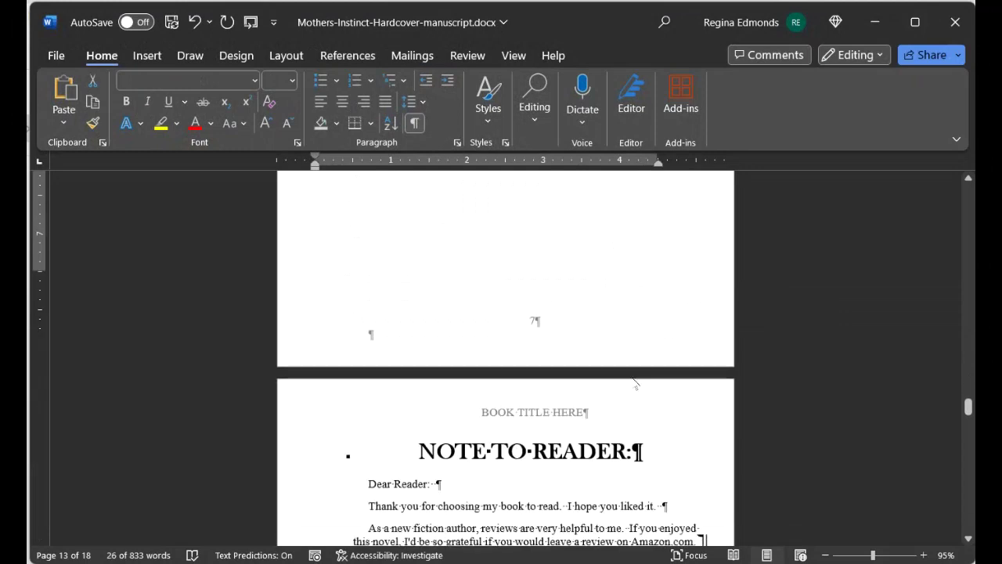
scroll(636, 383, up, 10)
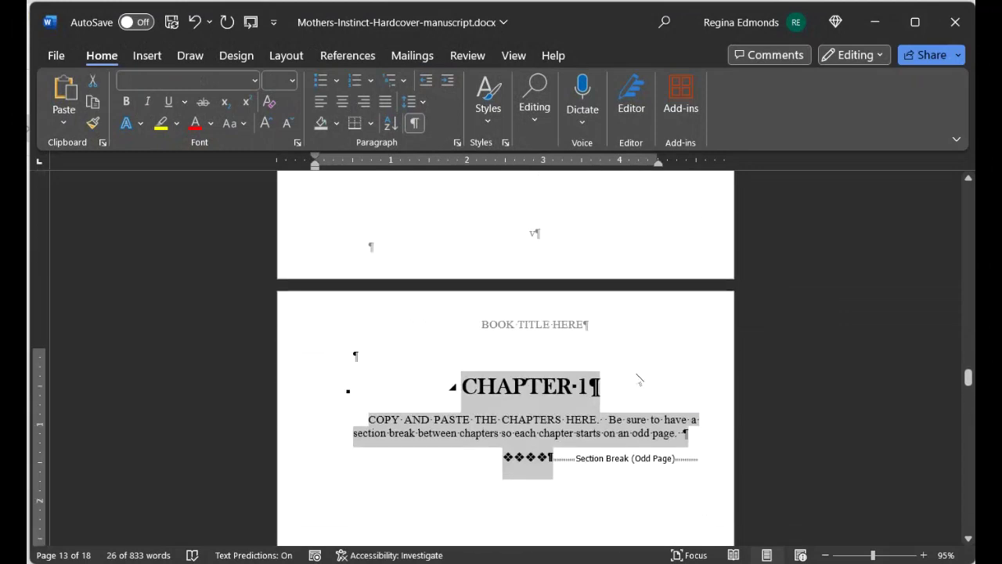
key(ctrl+v)
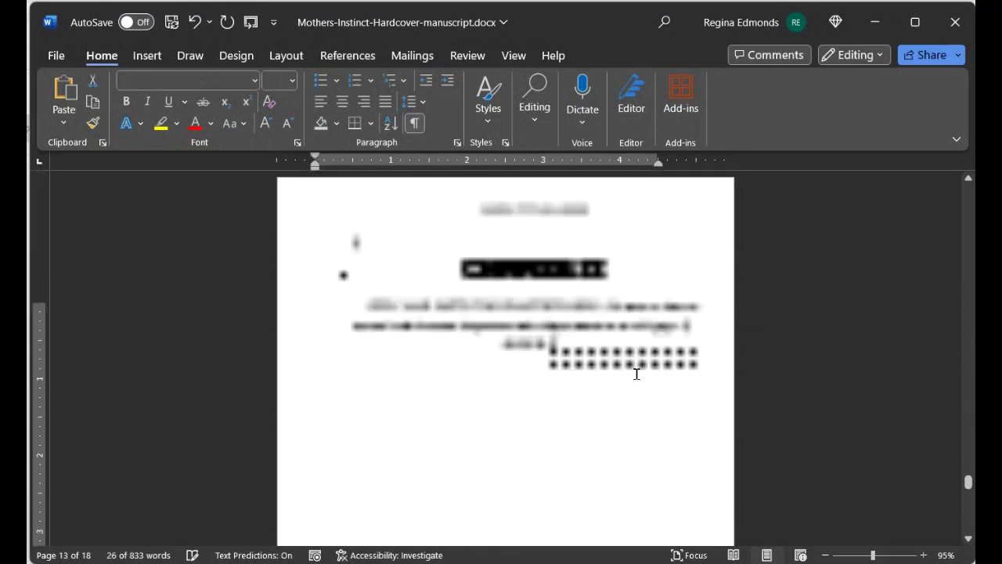
scroll(637, 374, down, 9)
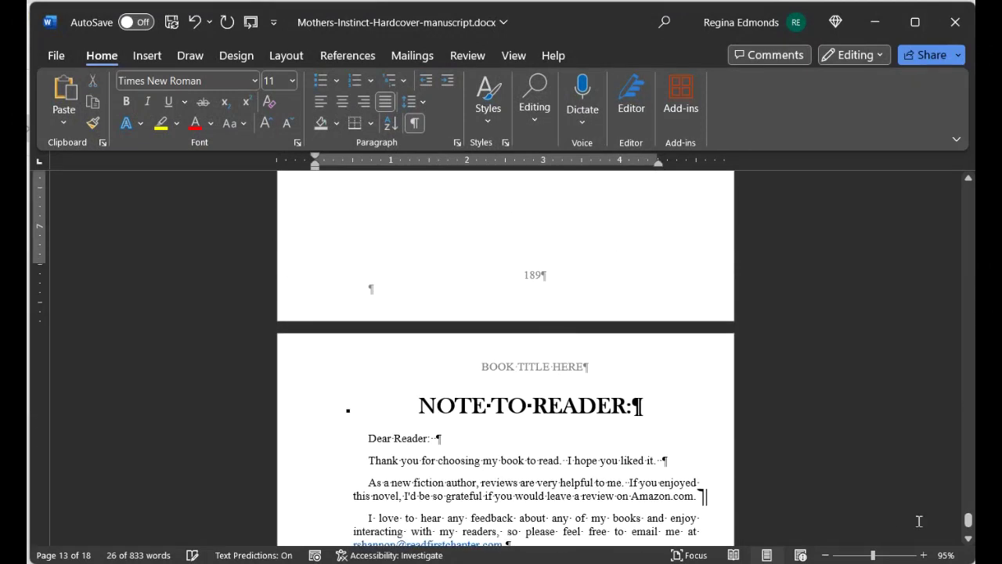
Step: Replace the page break beneath the MOTHER'S INSTINCT title on the first page with an Even Page section break
drag(969, 523, 963, 187)
scroll(494, 375, down, 5)
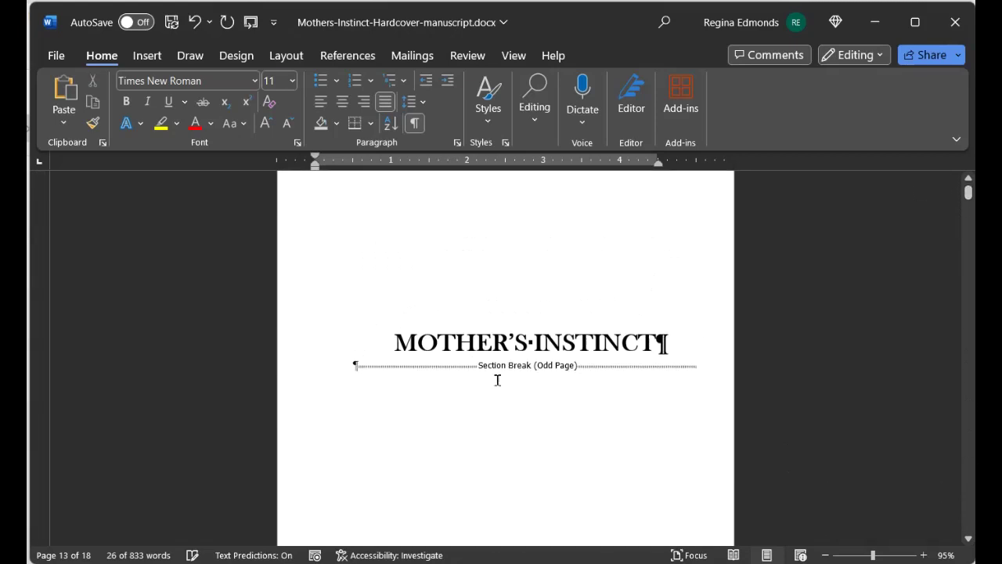
key(ctrl+v)
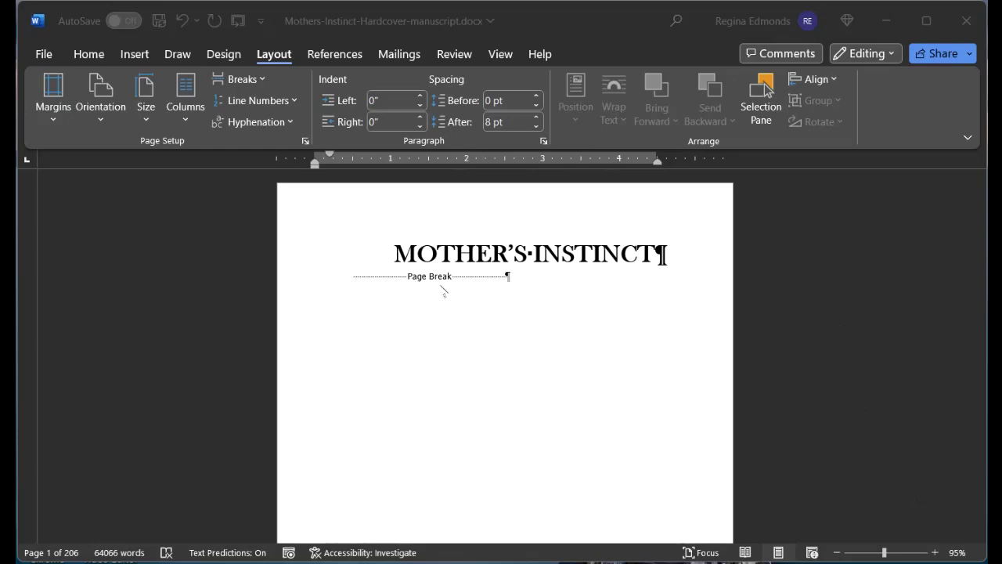
click(507, 276)
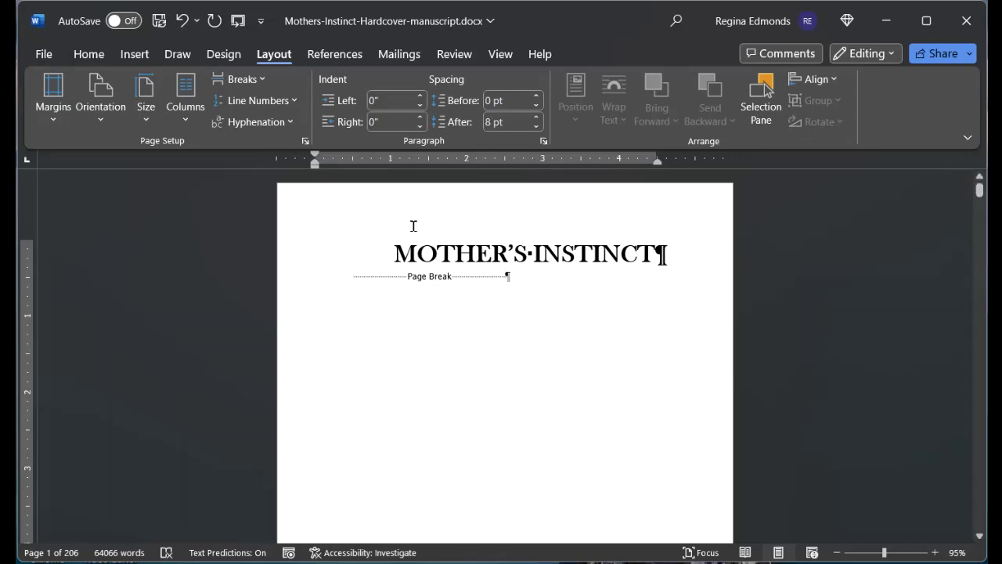
click(398, 248)
click(354, 272)
key(Delete)
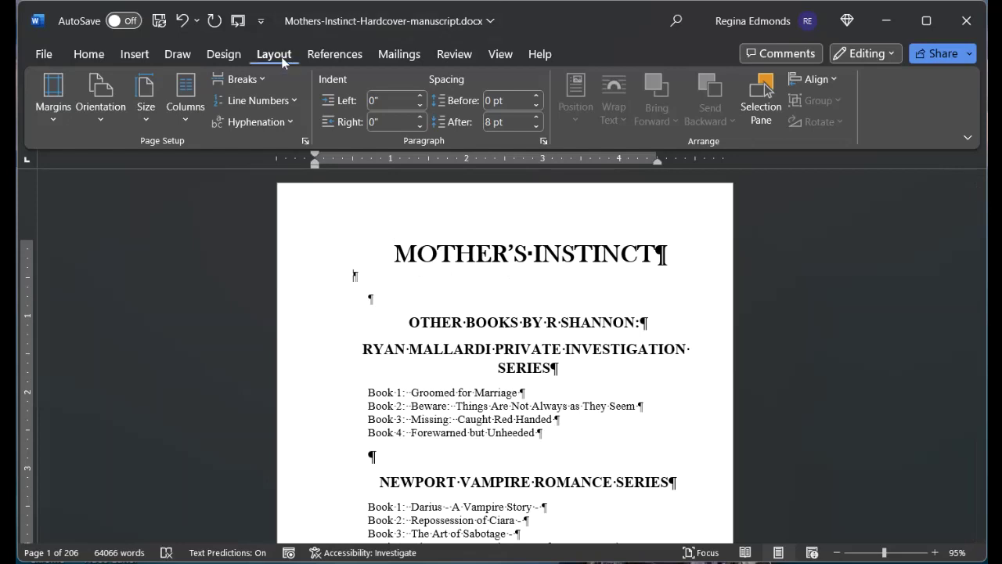
click(237, 79)
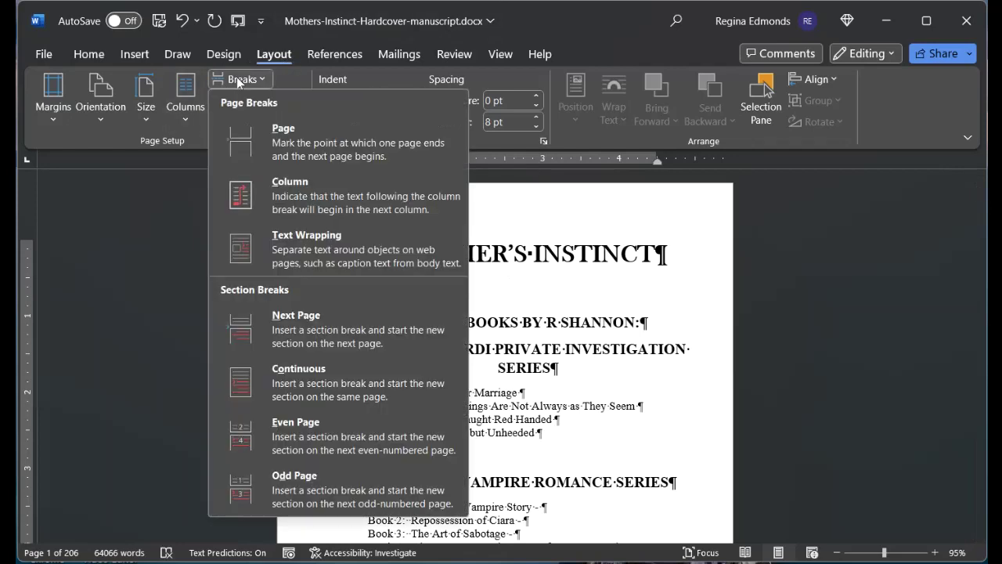
click(310, 441)
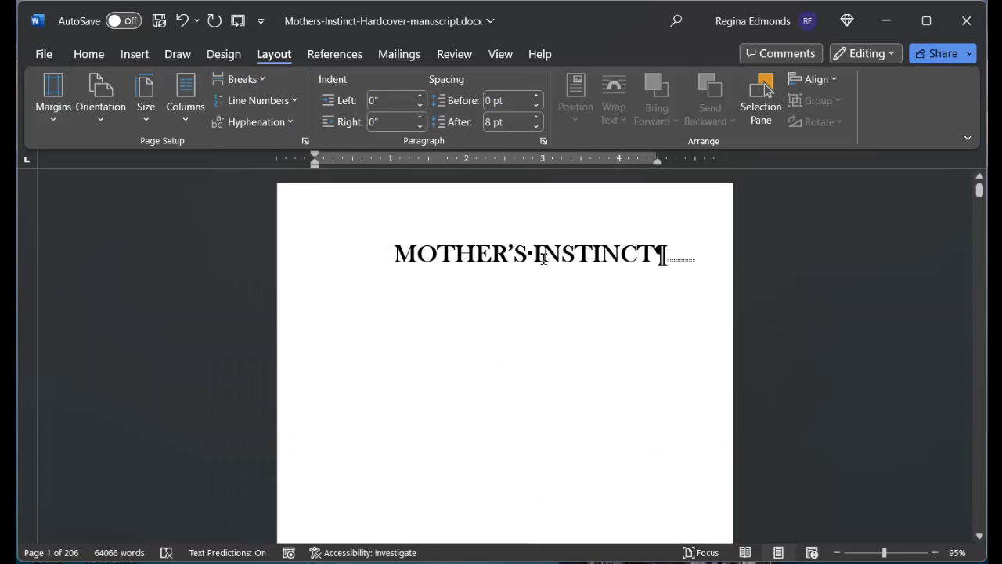
scroll(544, 259, down, 10)
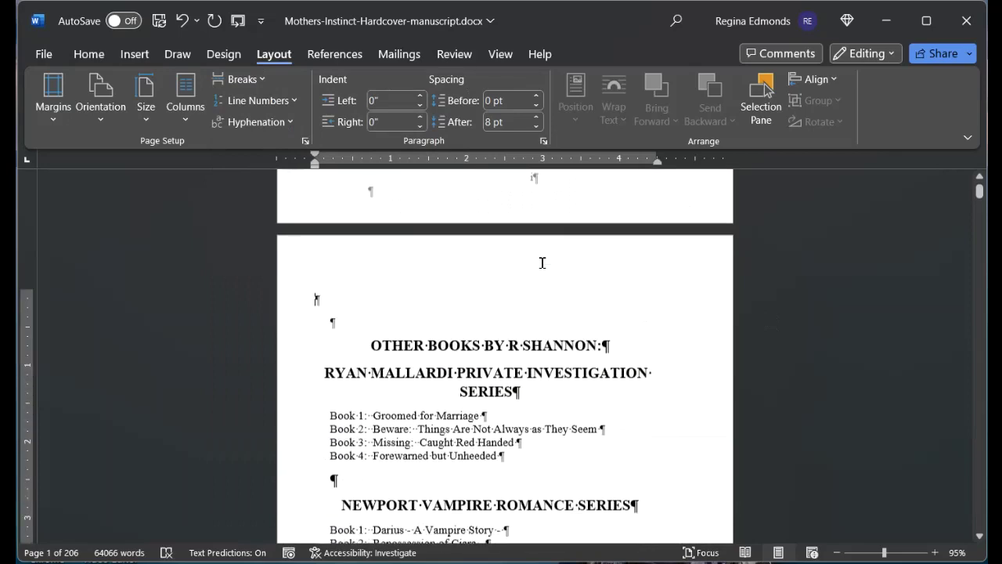
Step: Delete the two empty paragraphs above the OTHER BOOKS heading on the second page
click(330, 317)
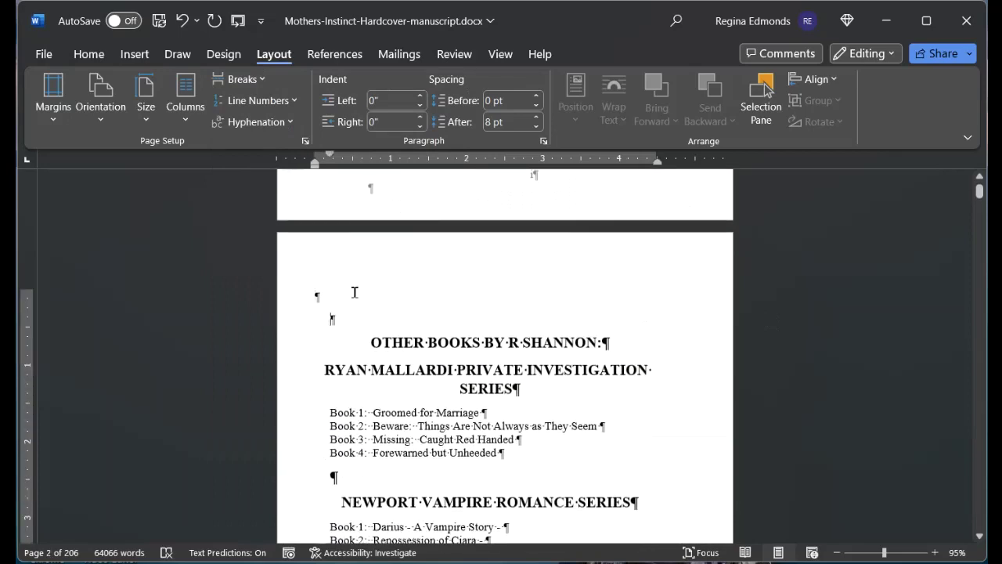
key(Delete)
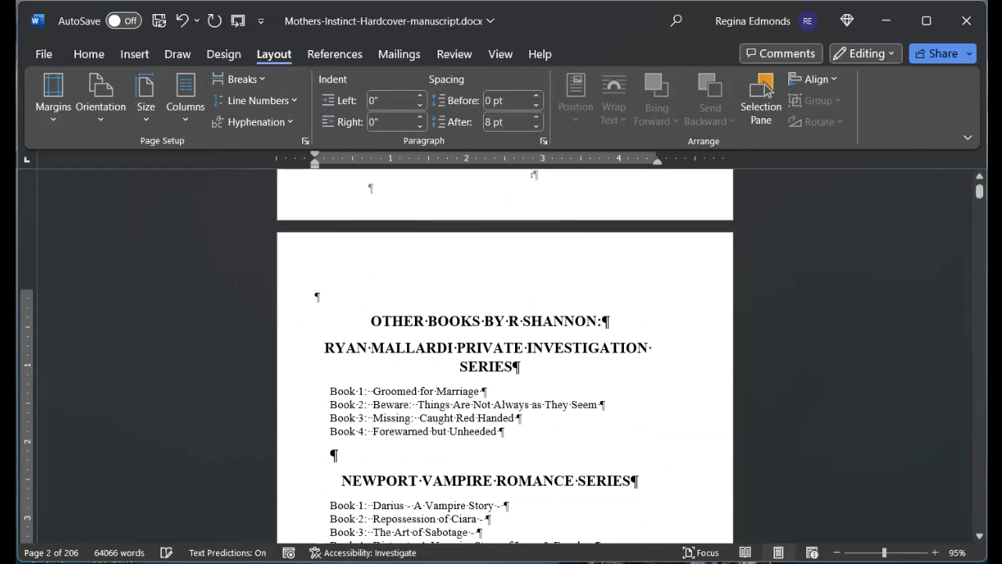
key(BackSpace)
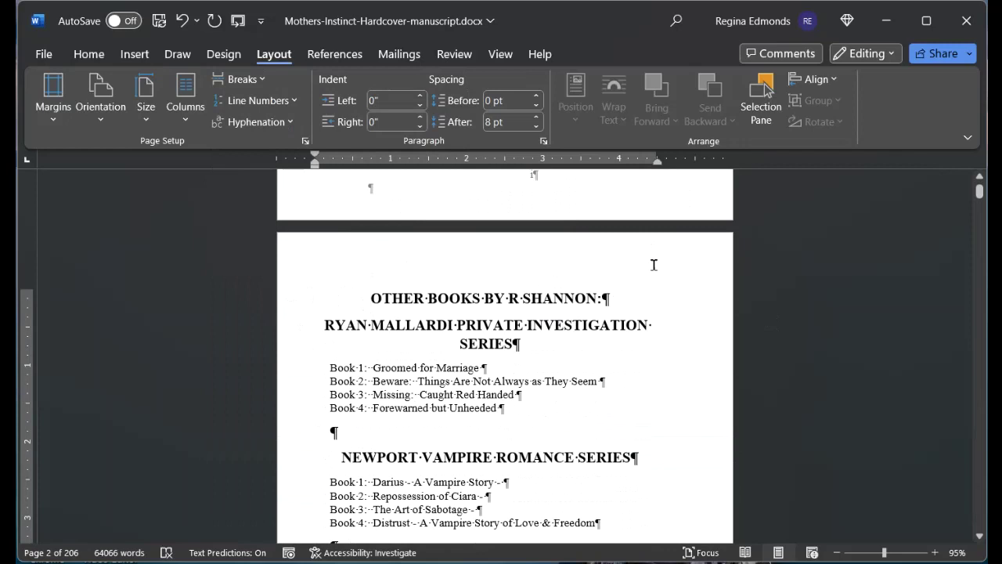
scroll(653, 249, up, 10)
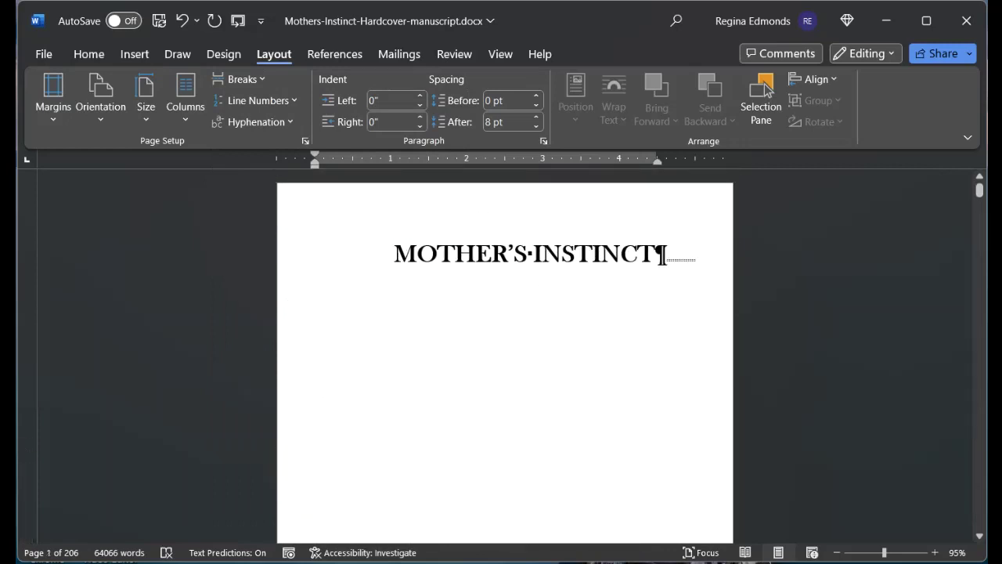
scroll(661, 256, down, 15)
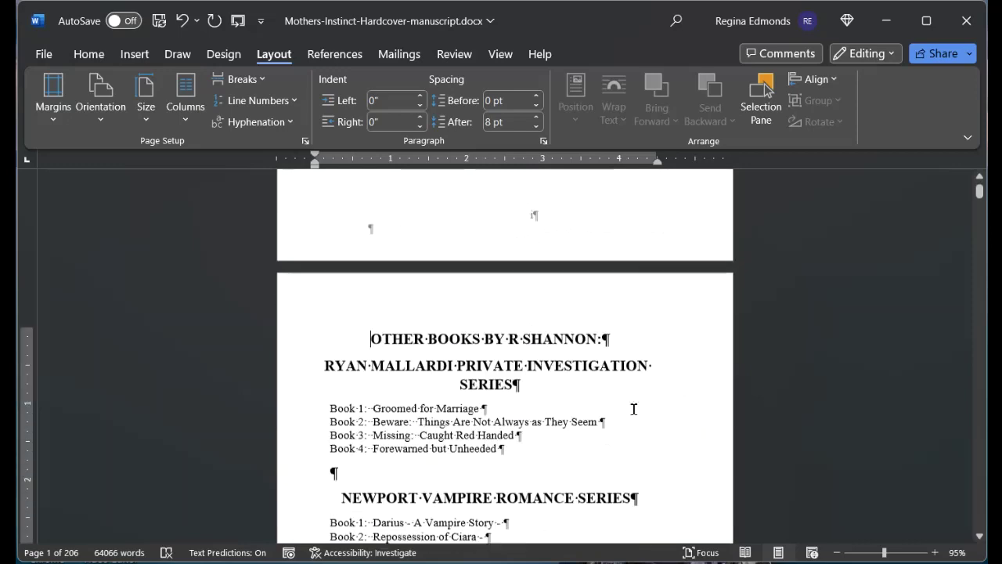
Step: Replace the page break beneath the JACK NOLAN DETECTIVE SERIES book list with an Odd Page section break
scroll(634, 409, down, 5)
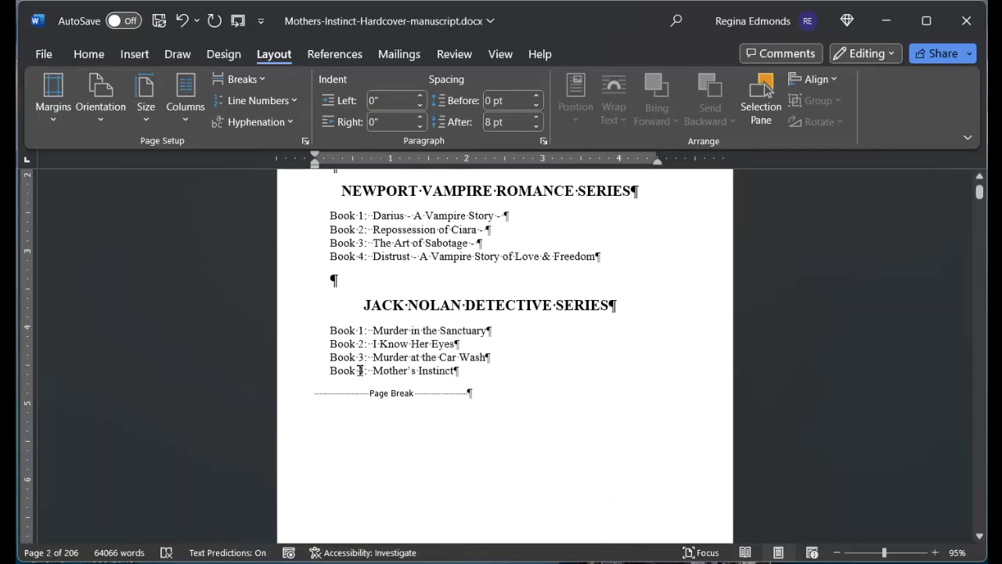
scroll(514, 398, down, 5)
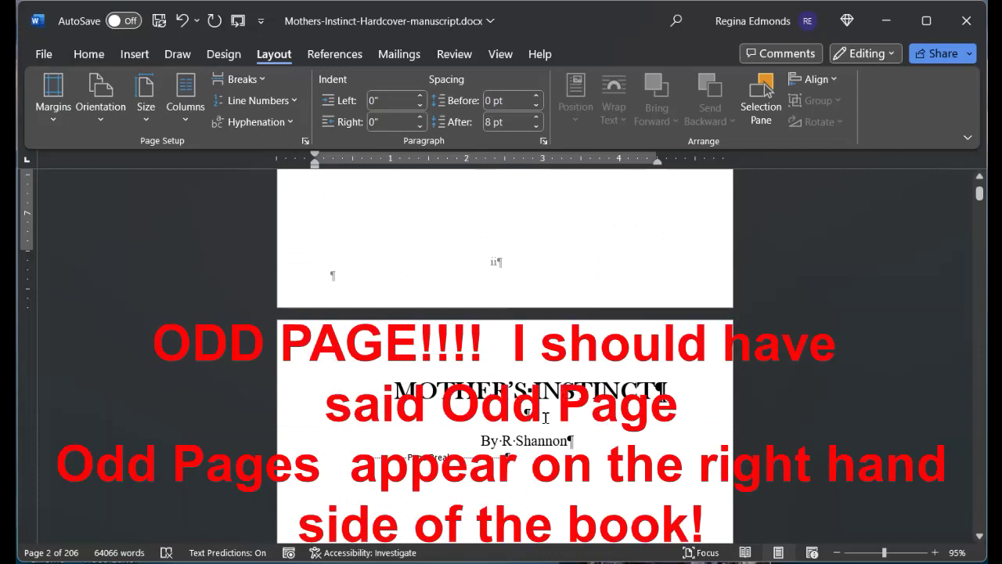
scroll(546, 417, up, 5)
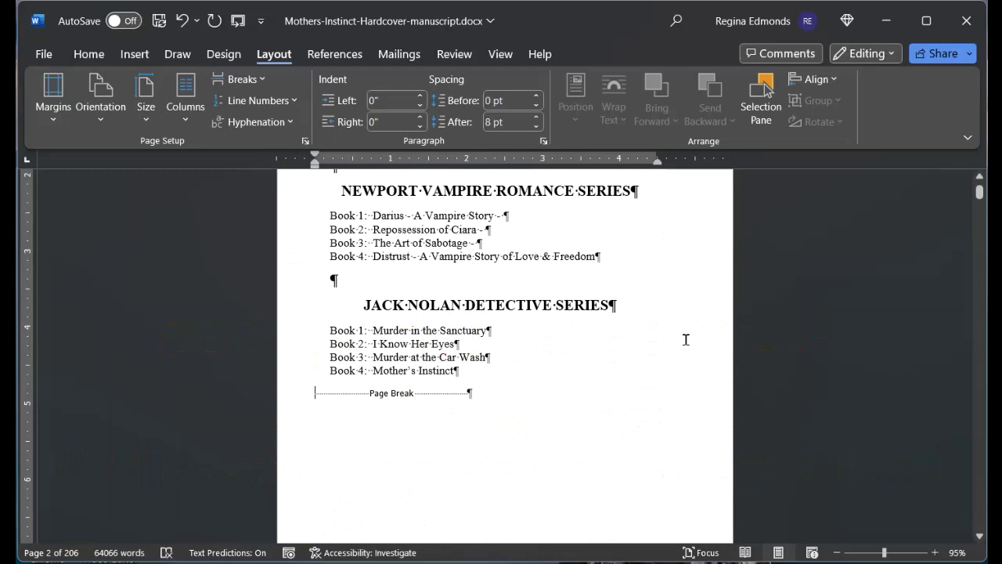
key(ctrl+z)
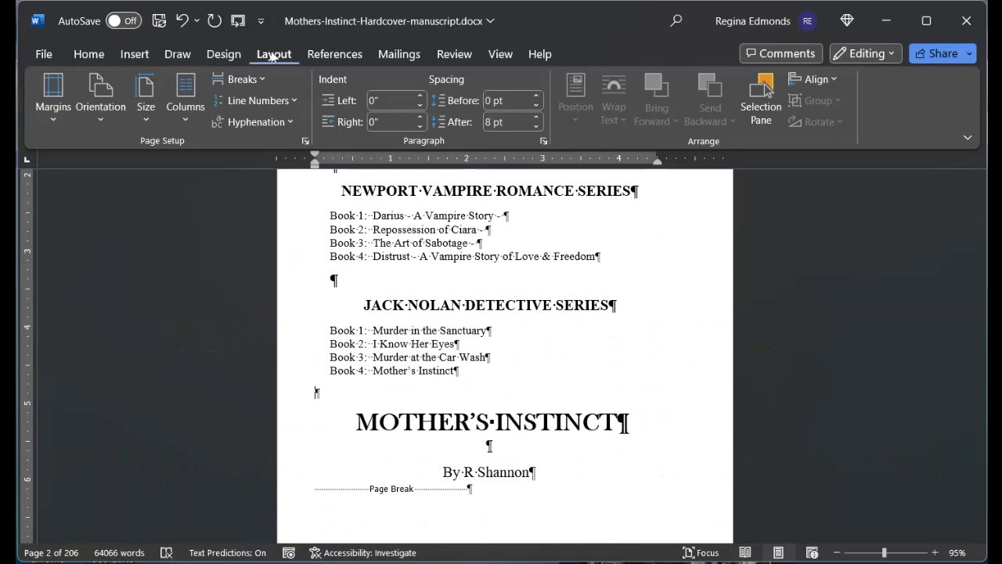
click(238, 79)
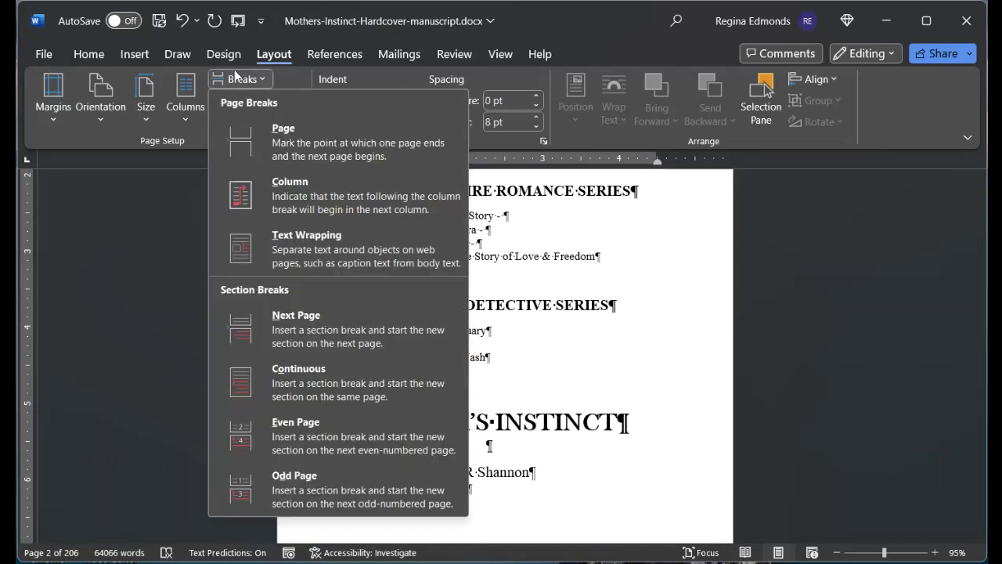
click(308, 486)
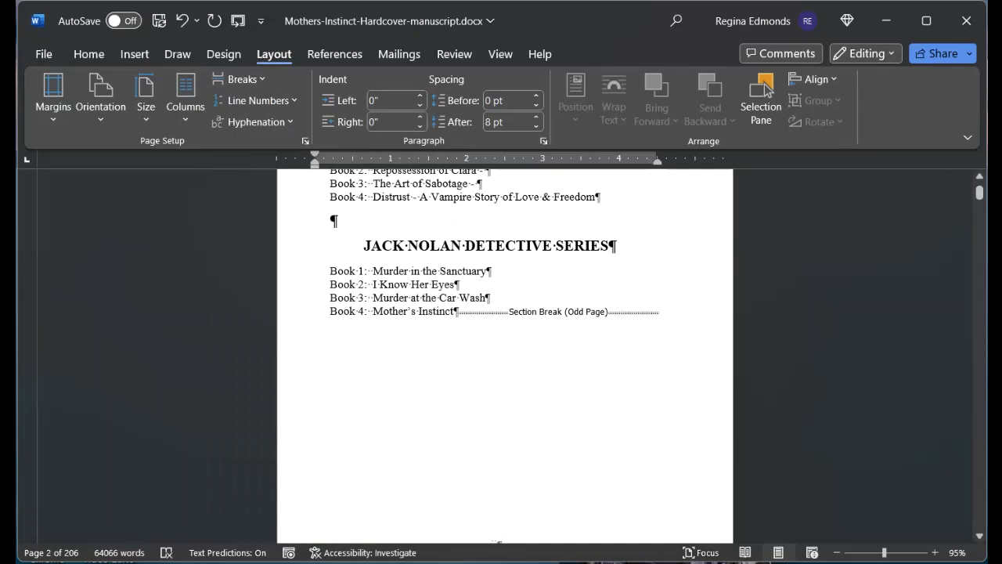
Step: Replace the page break beneath the author byline on the MOTHER'S INSTINCT title page with an Even Page section break
scroll(537, 365, down, 8)
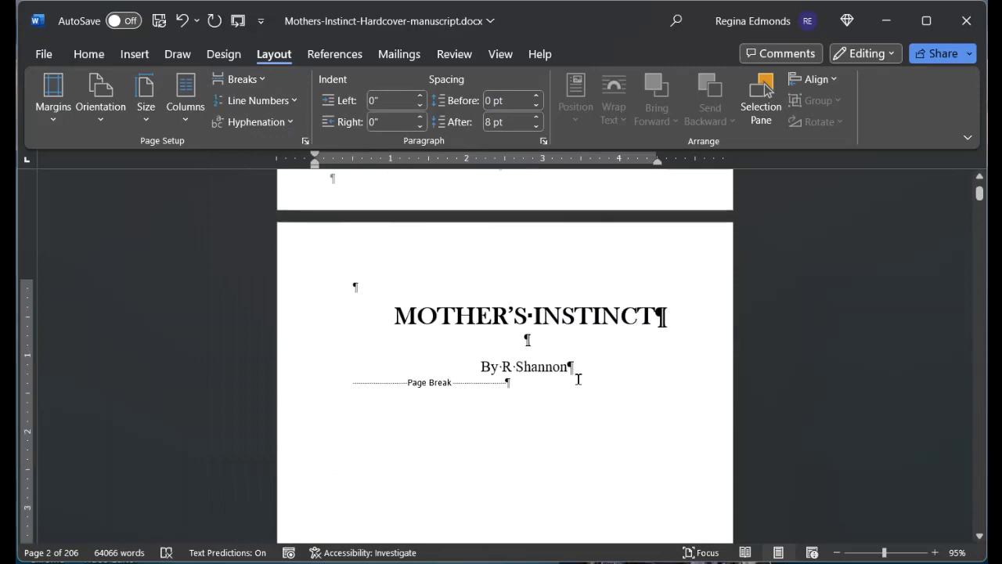
click(354, 287)
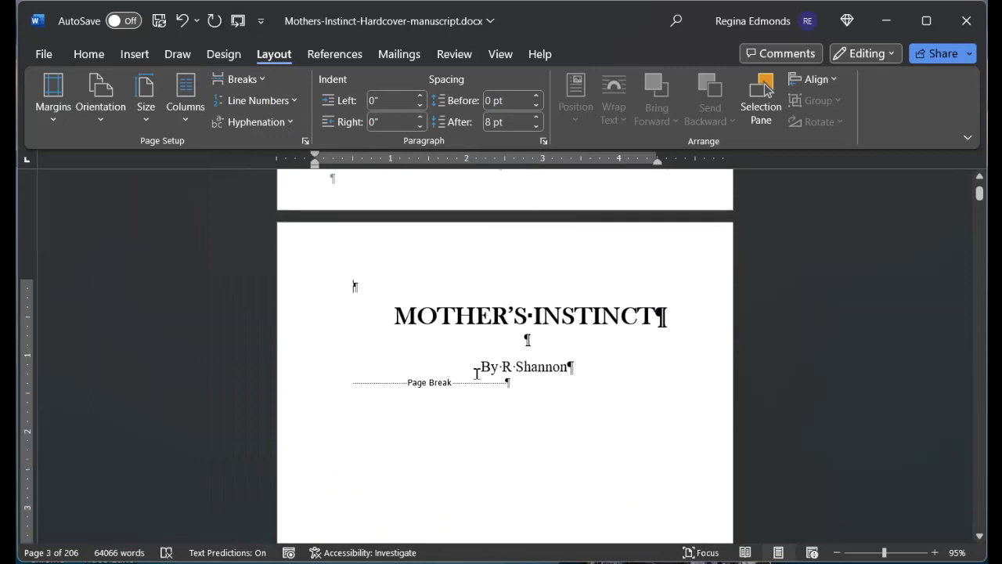
scroll(589, 368, down, 1)
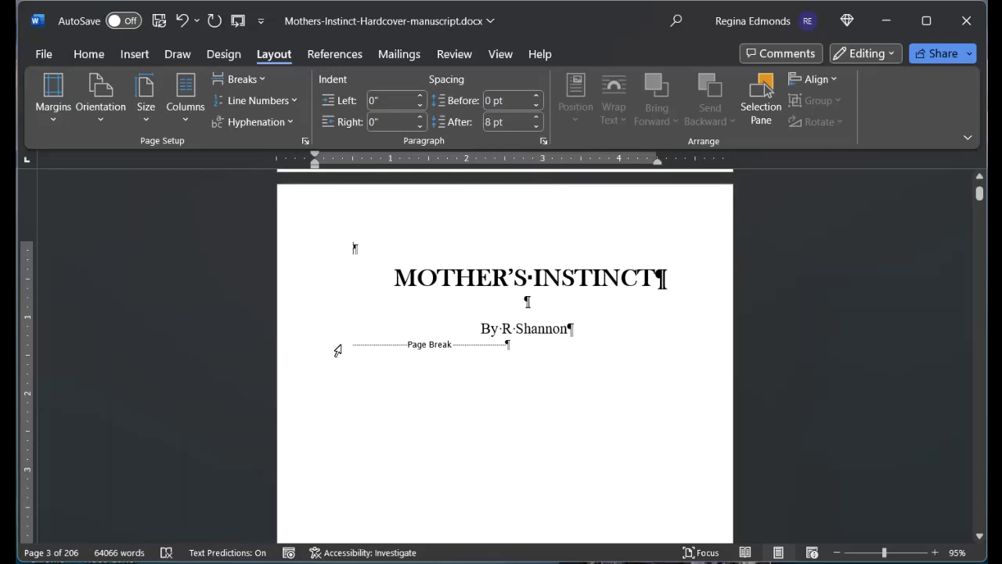
scroll(577, 390, down, 13)
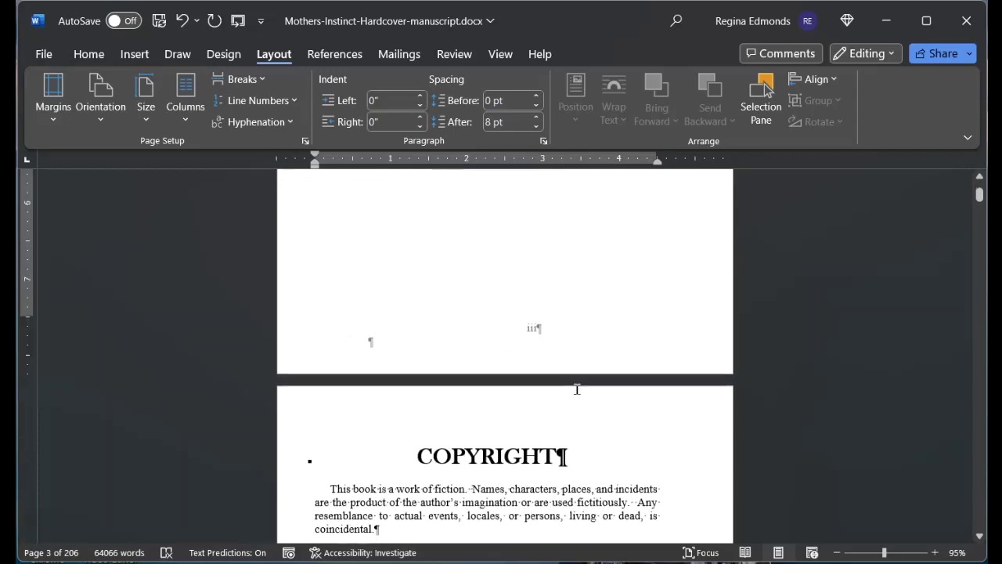
scroll(577, 390, up, 13)
click(360, 344)
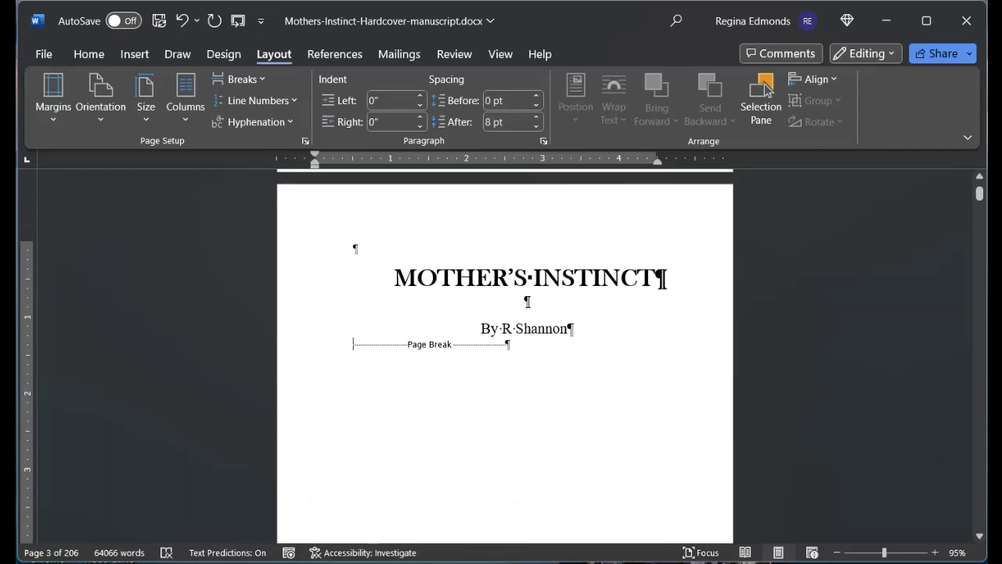
key(Delete)
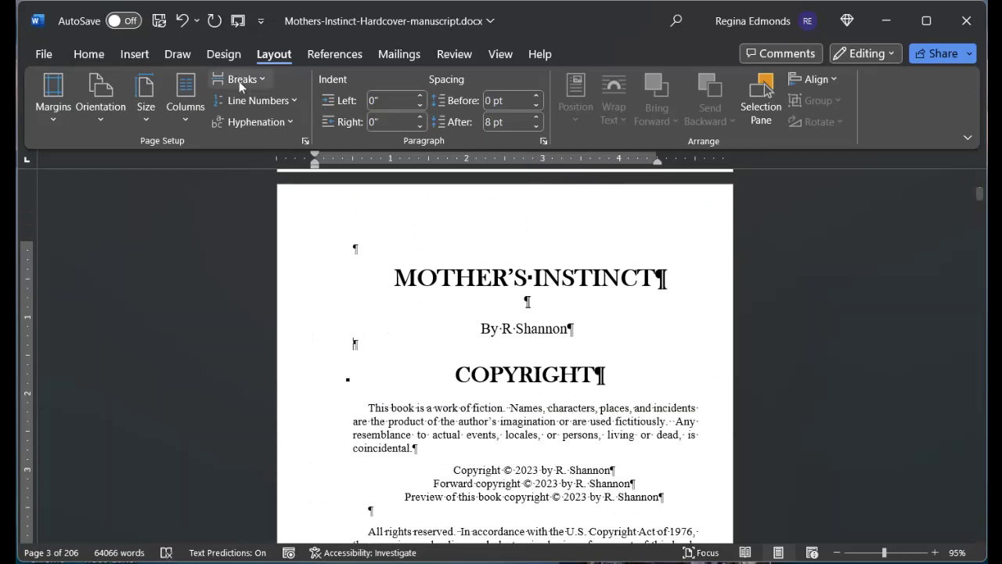
click(256, 78)
click(301, 427)
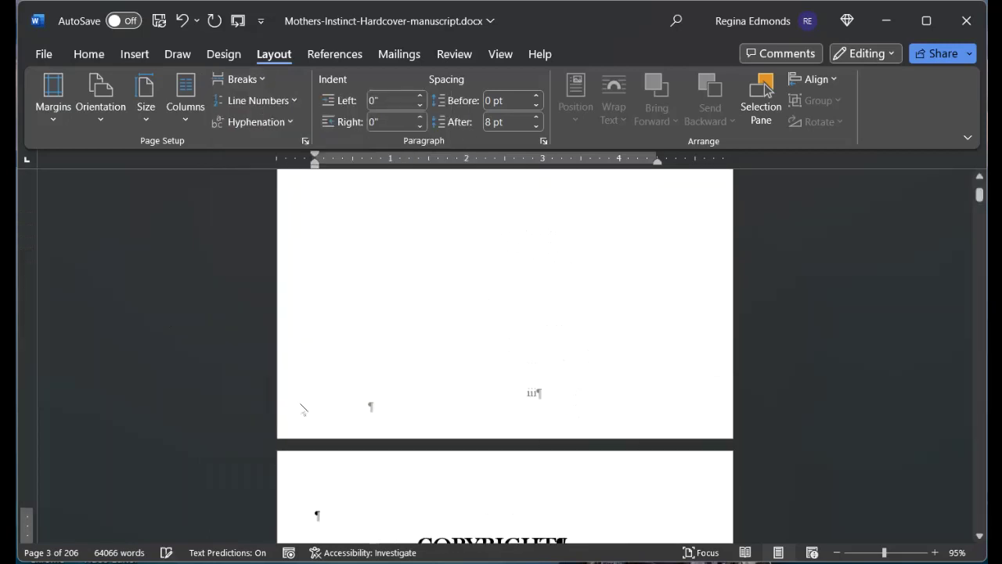
Step: Replace the empty paragraphs and page break beneath the copyright page's logo with an Odd Page section break before MAIN CHARACTER LIST
scroll(597, 411, down, 5)
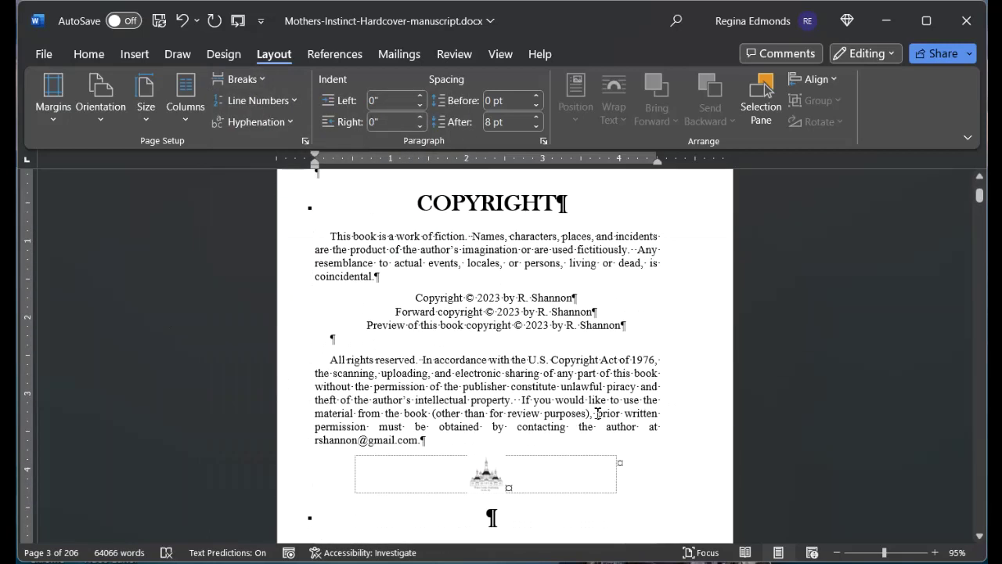
scroll(516, 405, down, 5)
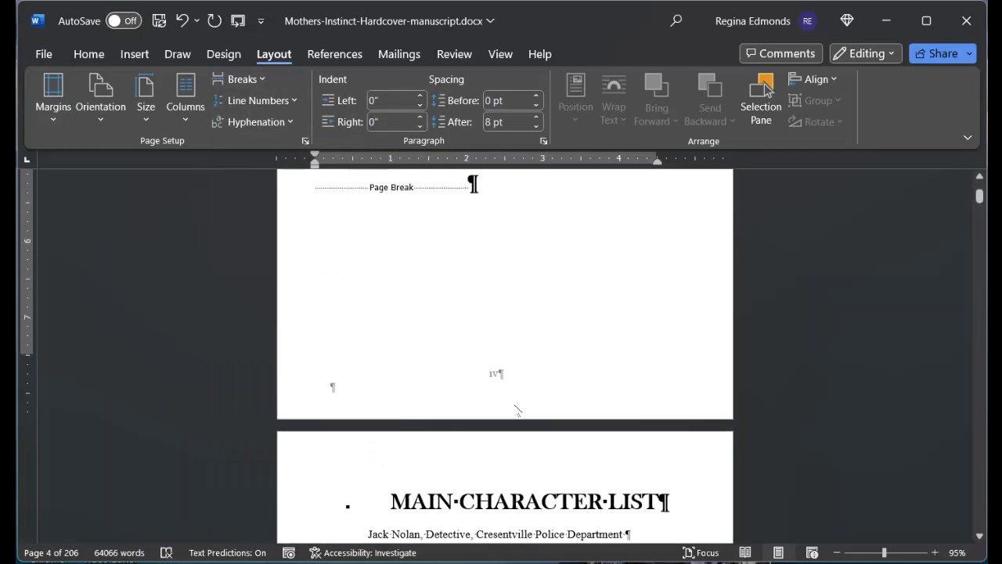
scroll(515, 404, up, 3)
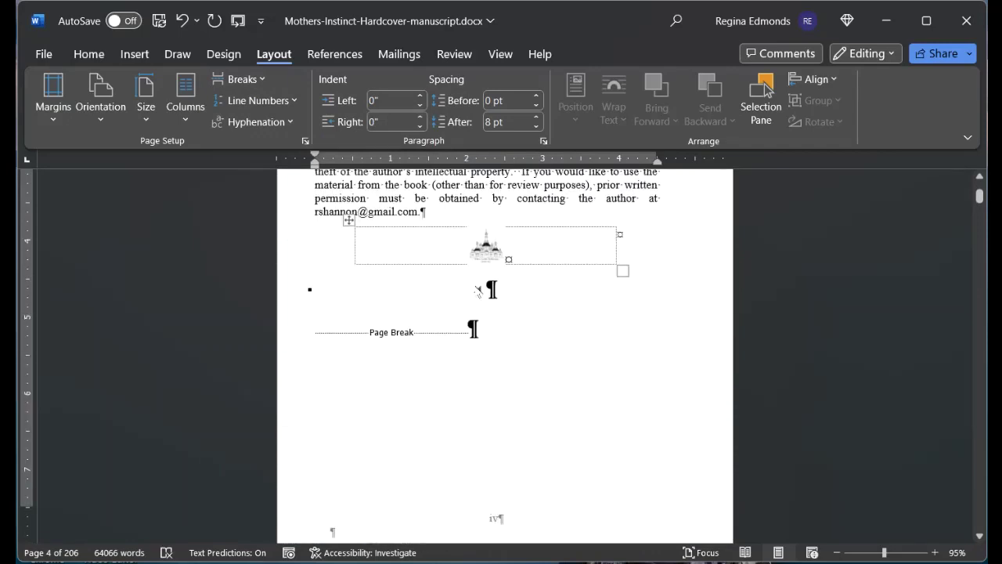
click(487, 287)
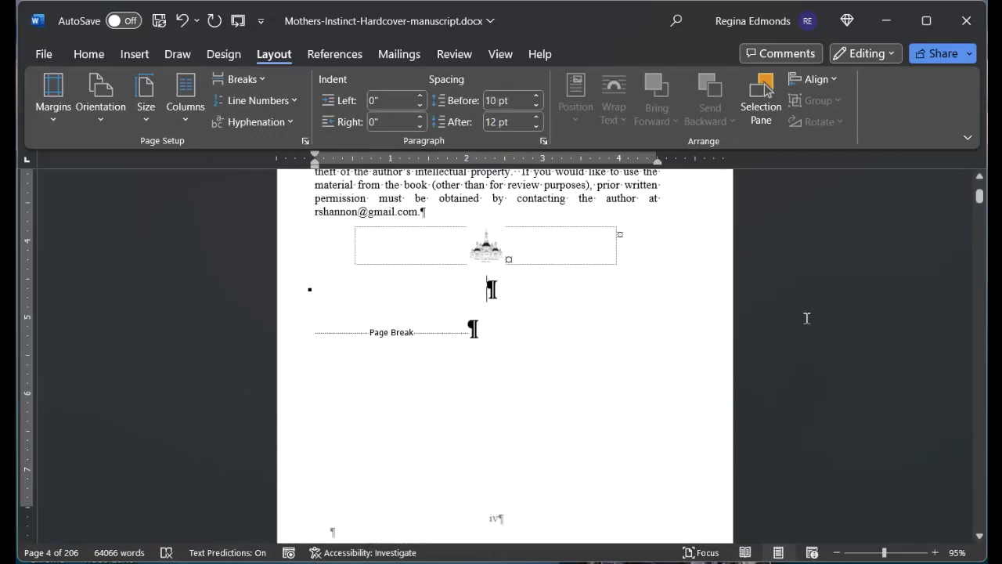
key(Delete)
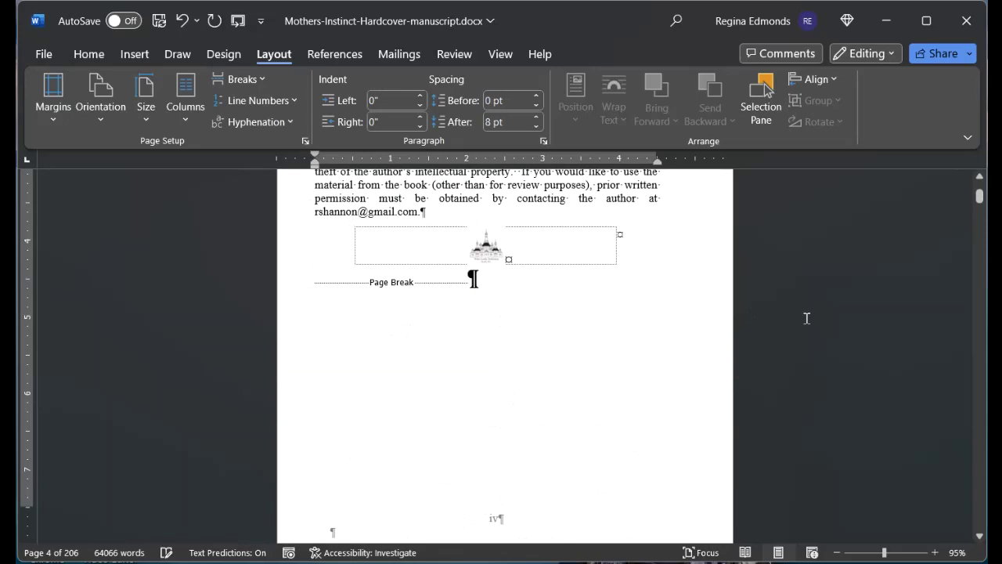
key(Delete)
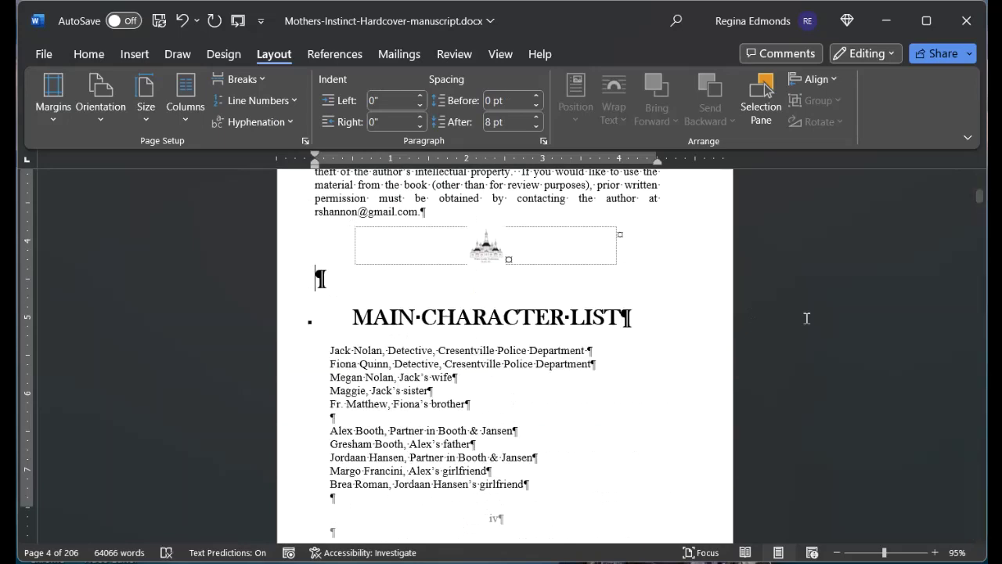
key(Delete)
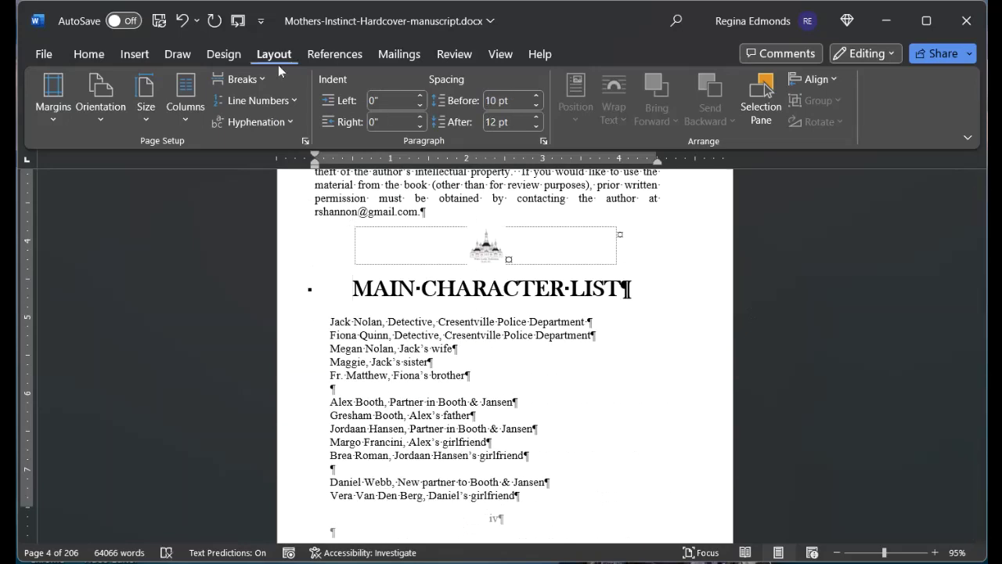
click(237, 79)
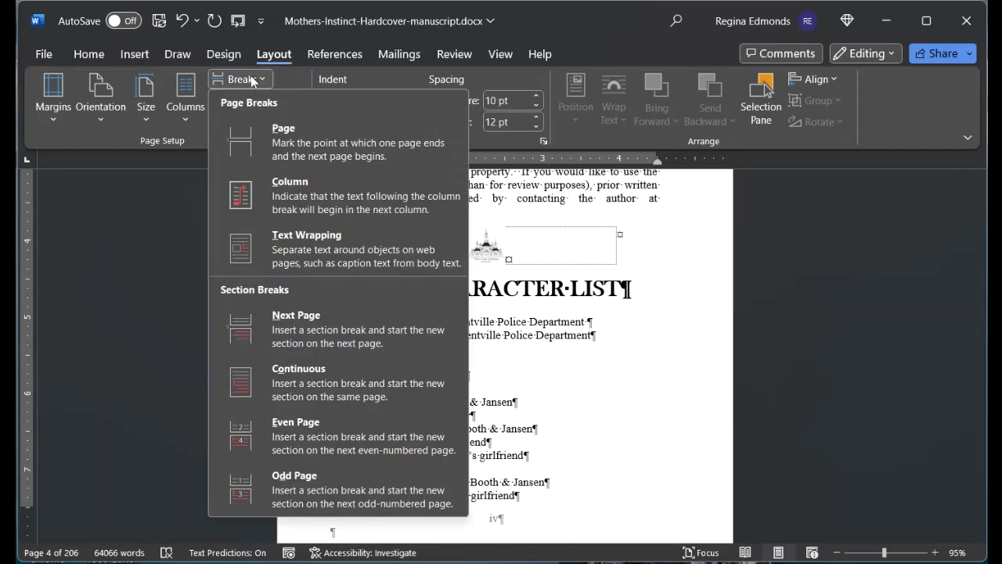
click(369, 484)
scroll(522, 433, down, 7)
scroll(522, 433, down, 10)
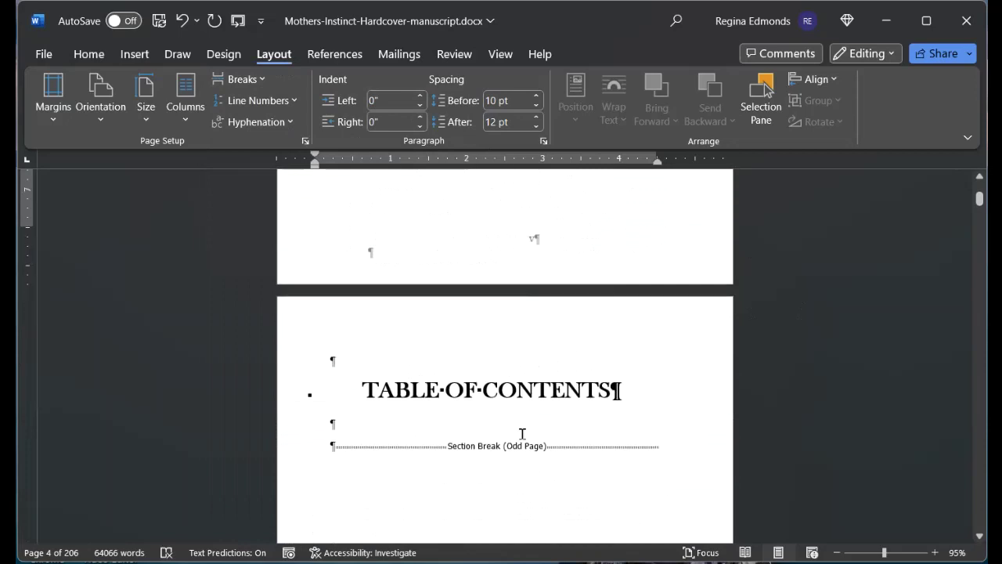
Step: Replace the page break beneath the MINOR WITNESS LIST with an Odd Page section break before TABLE OF CONTENTS
scroll(522, 433, up, 8)
scroll(522, 433, down, 3)
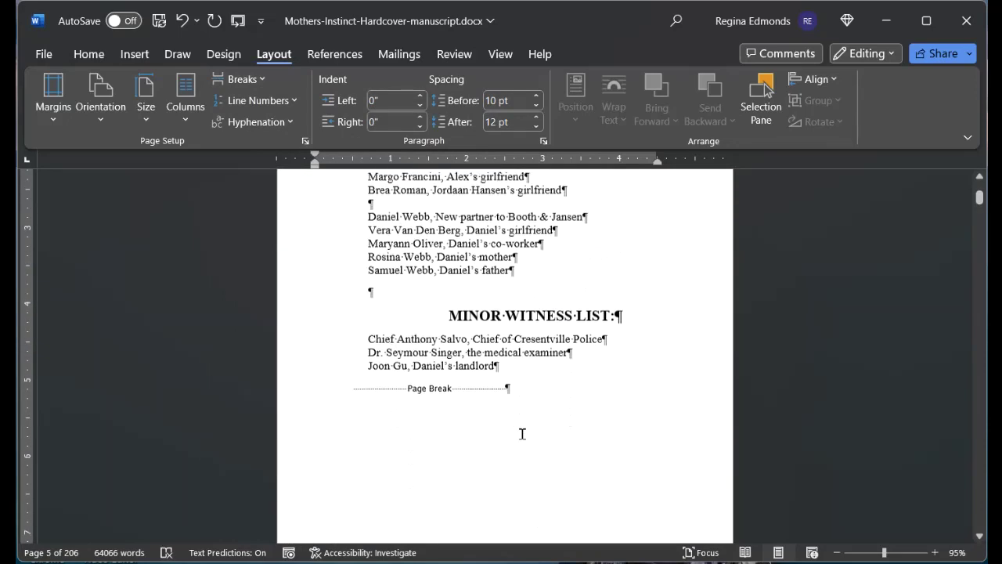
scroll(523, 433, down, 3)
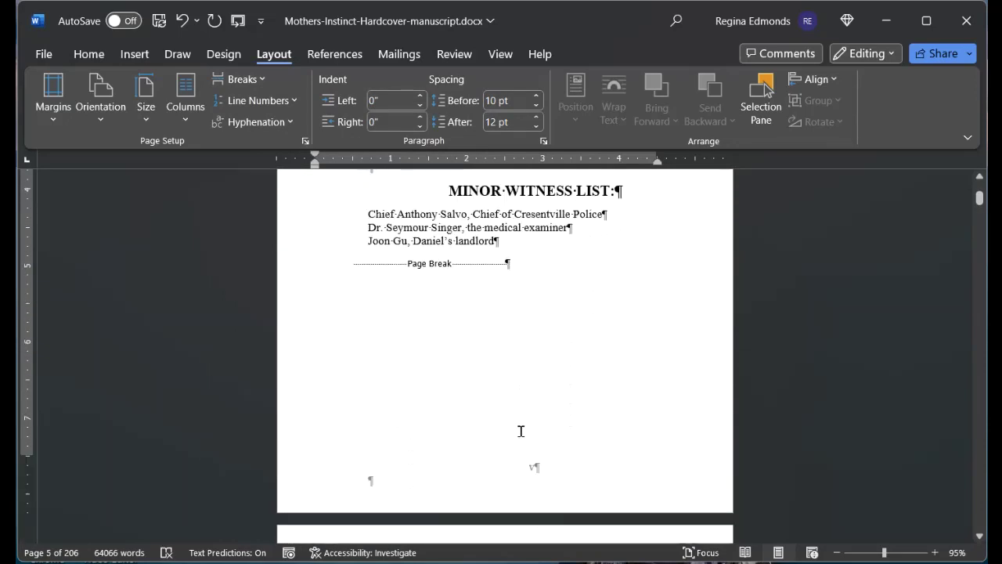
scroll(572, 418, down, 1)
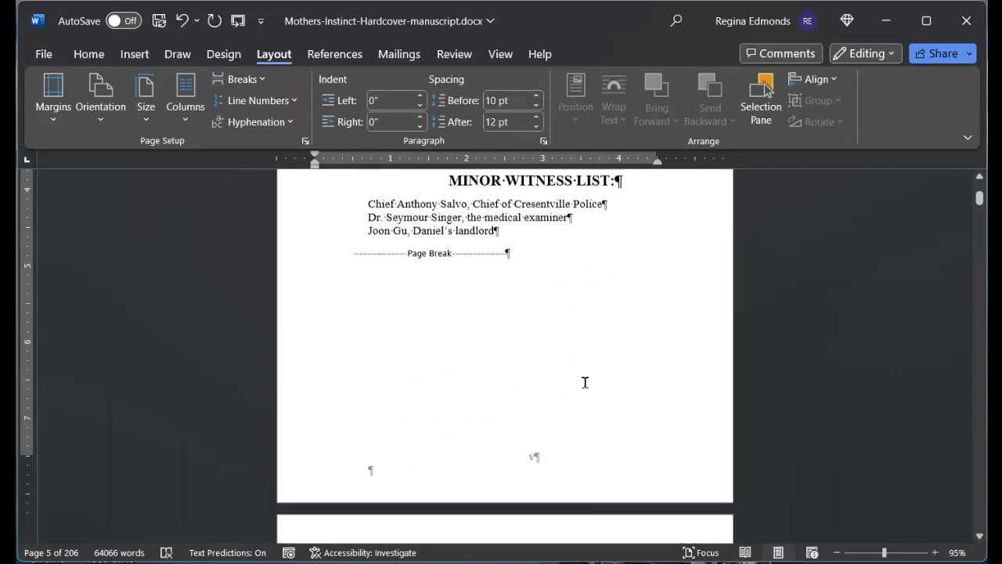
scroll(584, 383, up, 7)
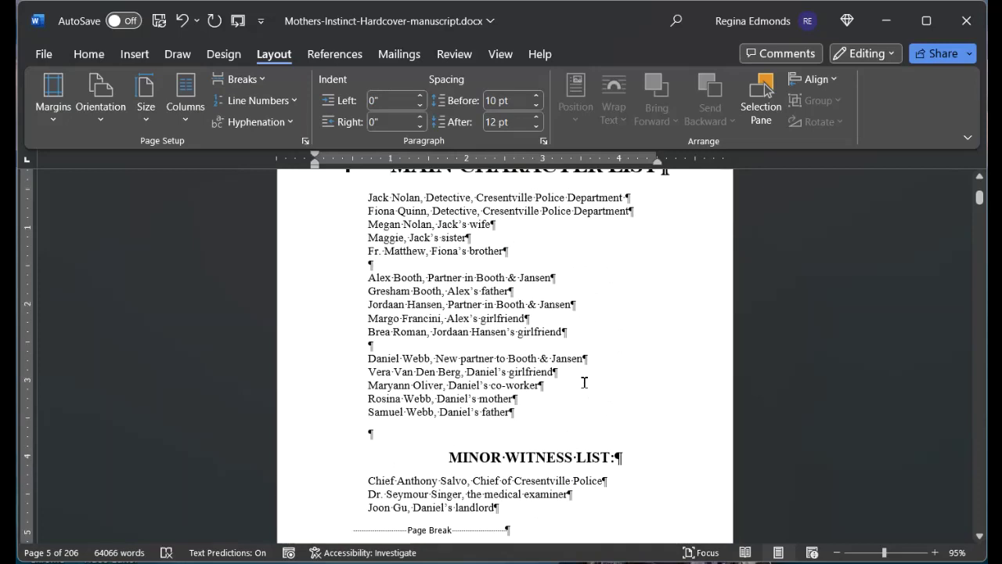
scroll(584, 382, down, 4)
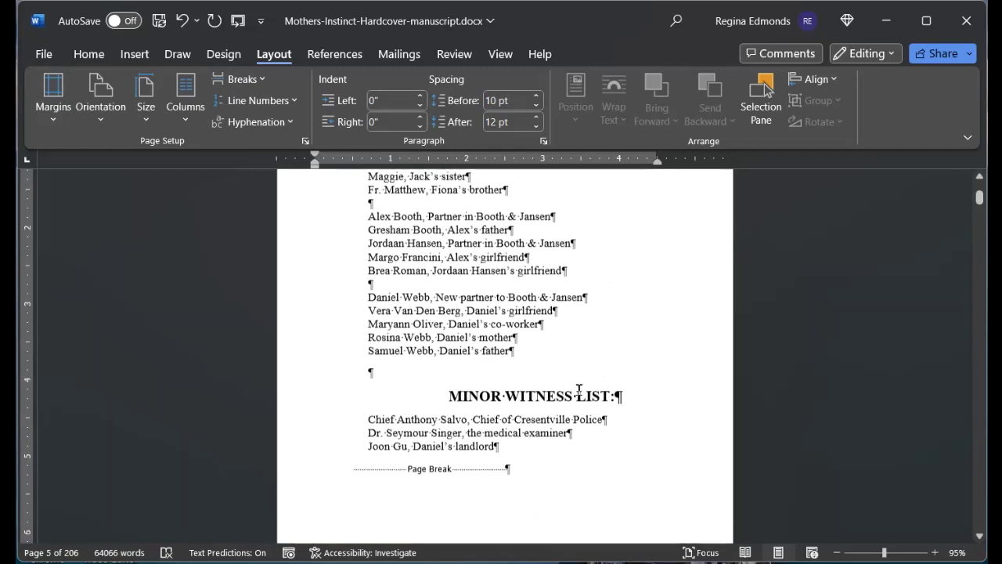
click(353, 376)
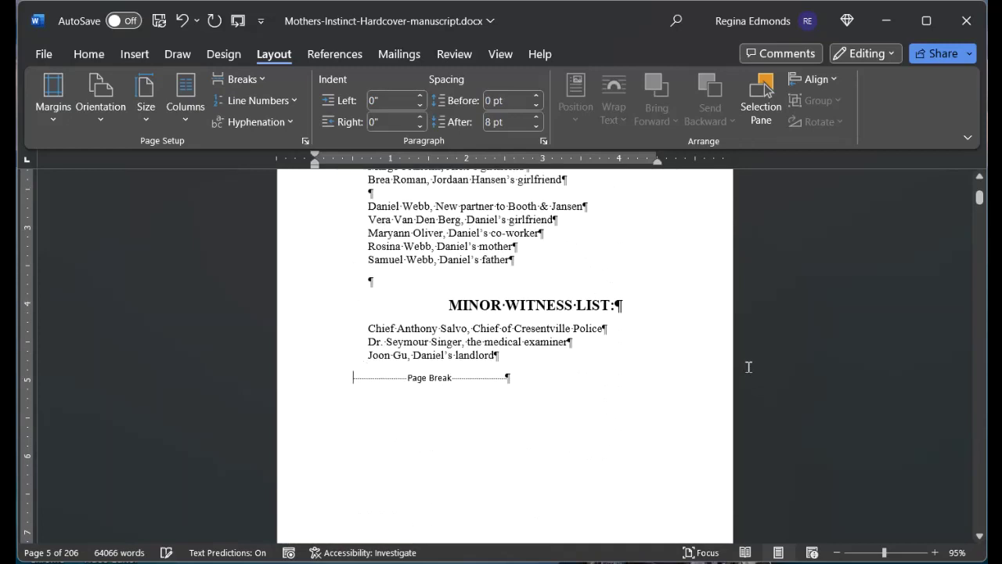
key(Delete)
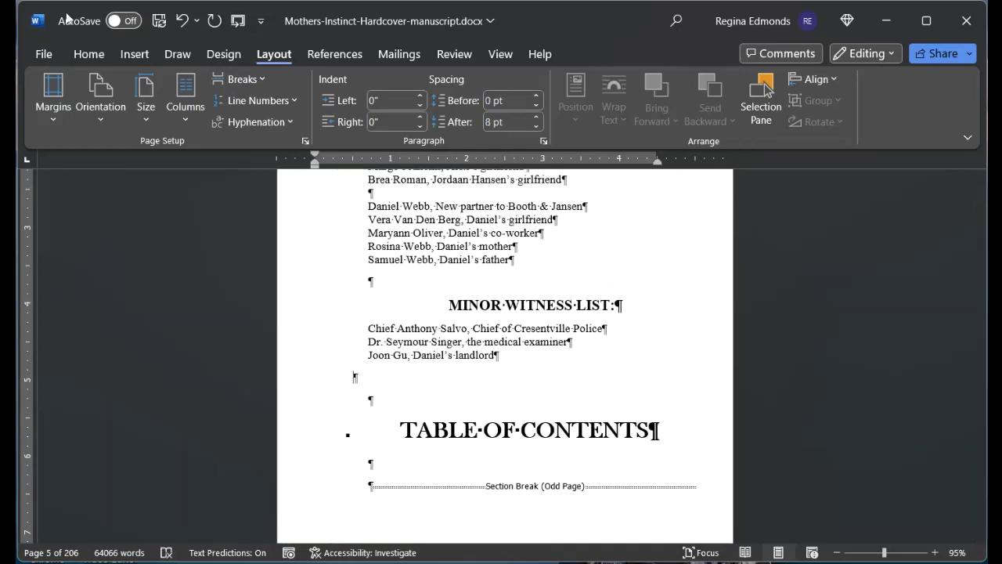
click(253, 81)
click(337, 492)
scroll(509, 436, down, 3)
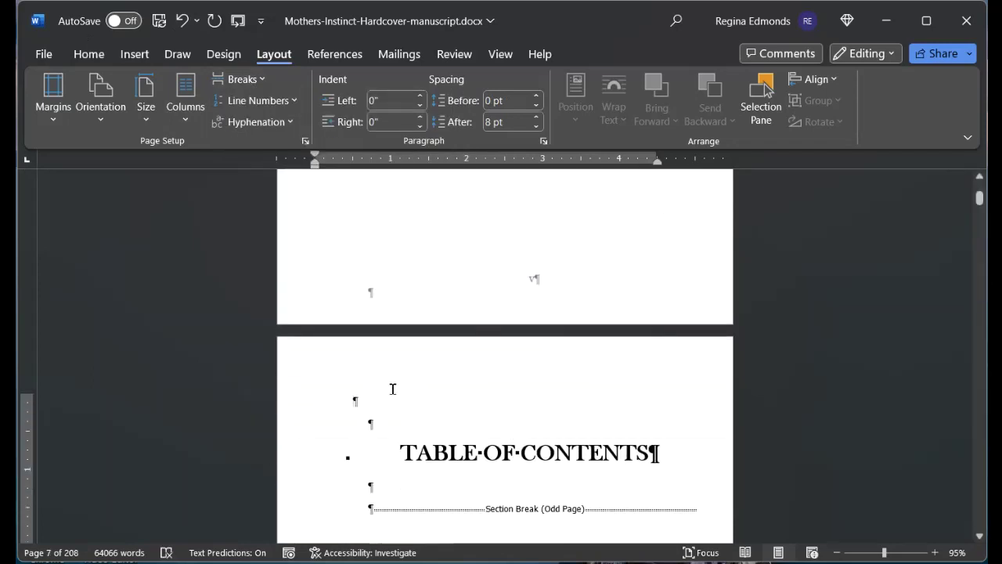
Step: Delete the two empty paragraphs above the TABLE OF CONTENTS heading
key(Delete)
key(Delete)
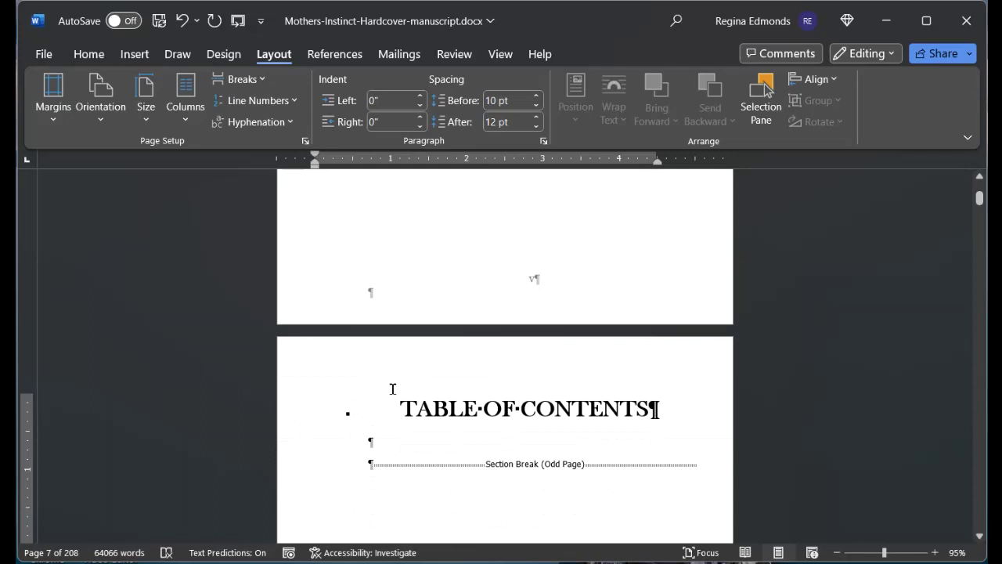
scroll(400, 434, down, 10)
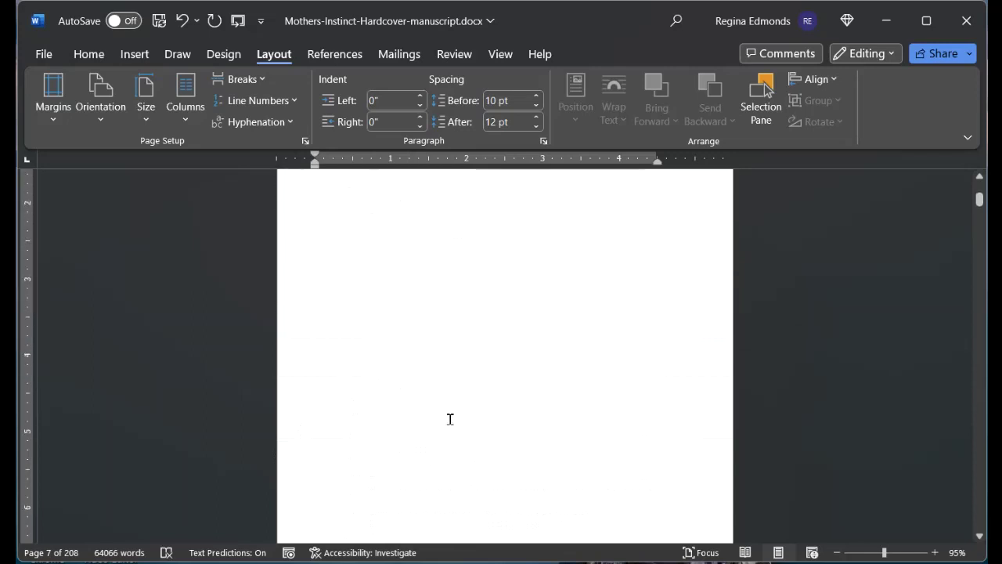
Step: Review the pages from the table of contents through Chapter 1 to the section break before CHAPTER 2
scroll(451, 418, down, 8)
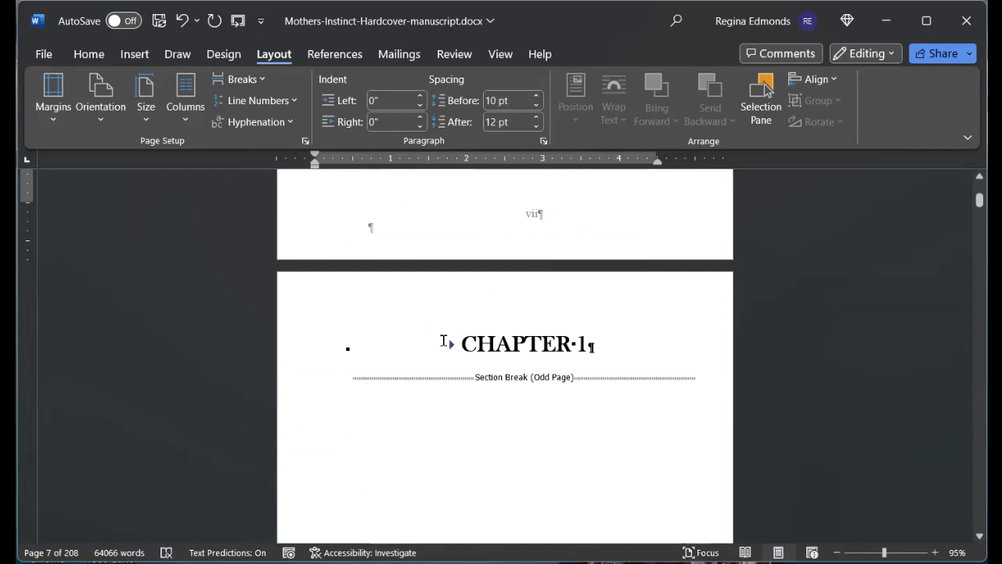
scroll(588, 348, down, 8)
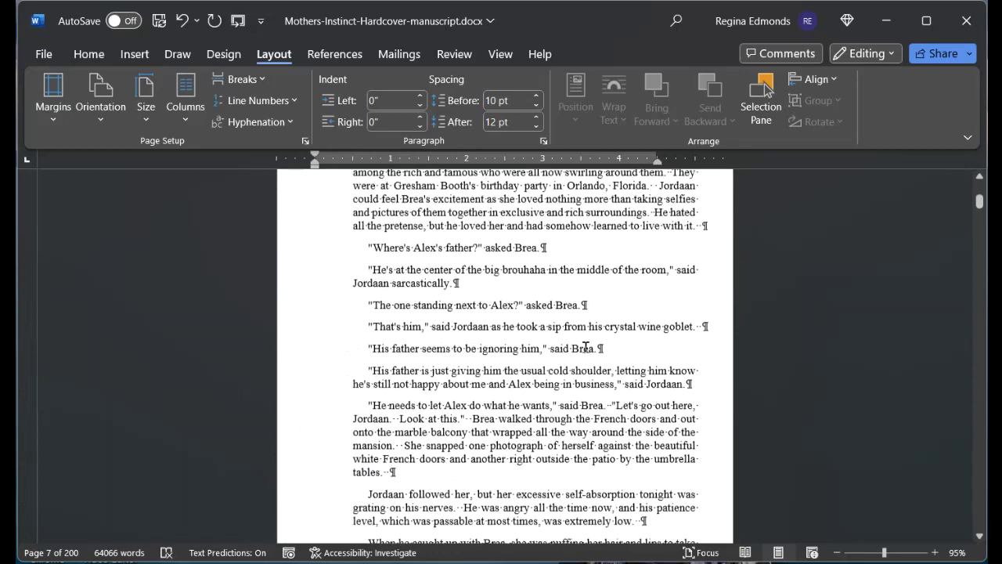
scroll(587, 351, down, 12)
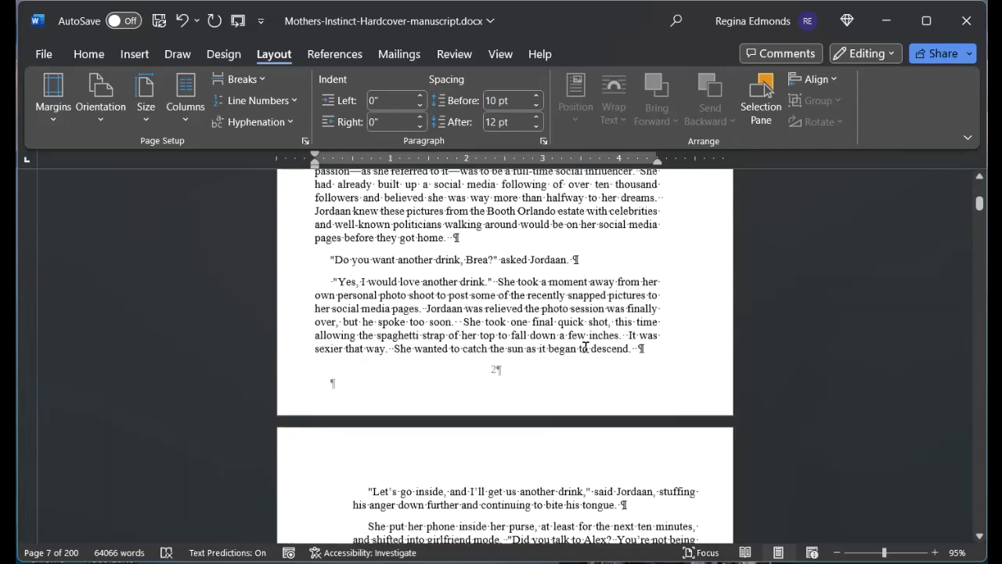
scroll(585, 347, down, 12)
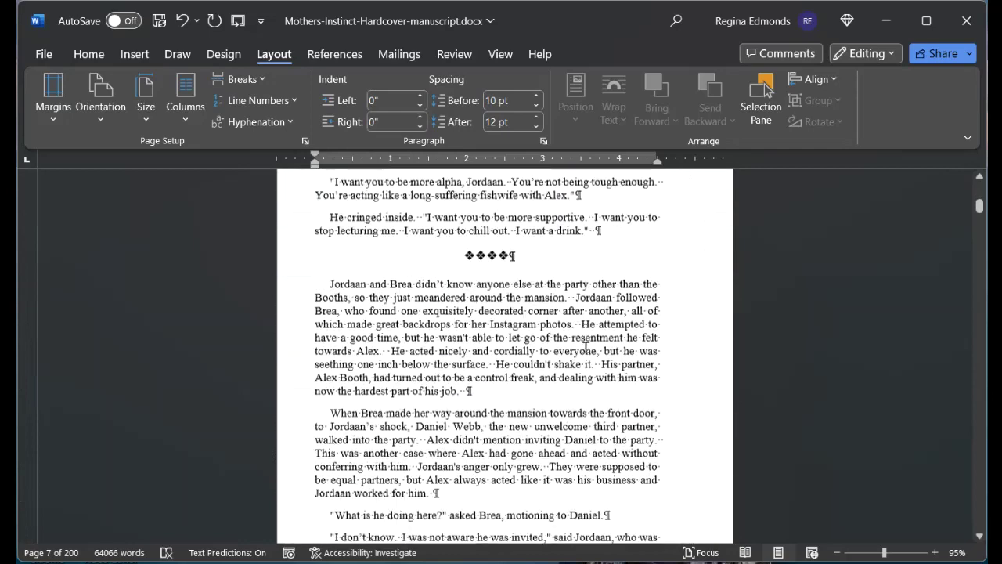
scroll(586, 347, down, 12)
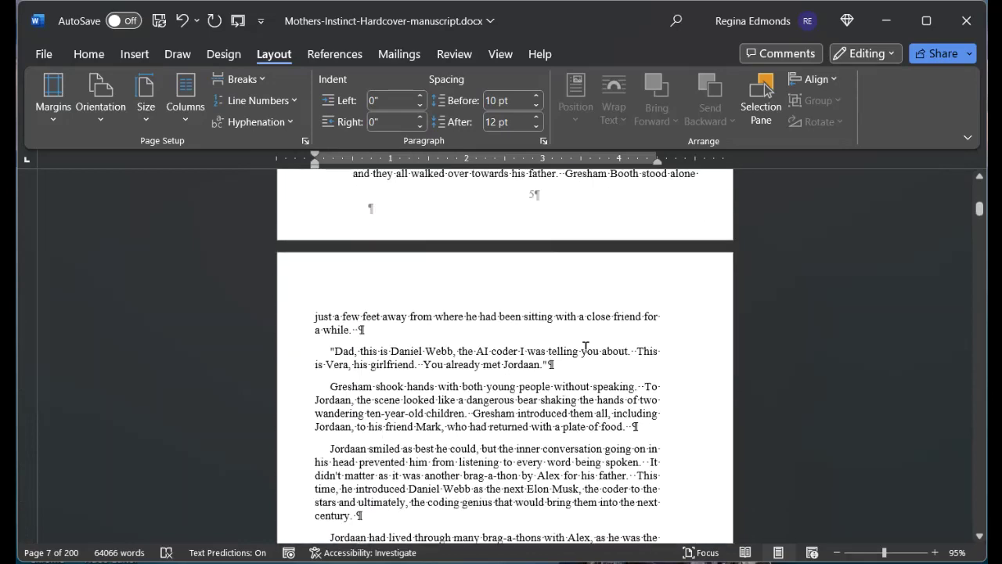
scroll(586, 347, down, 12)
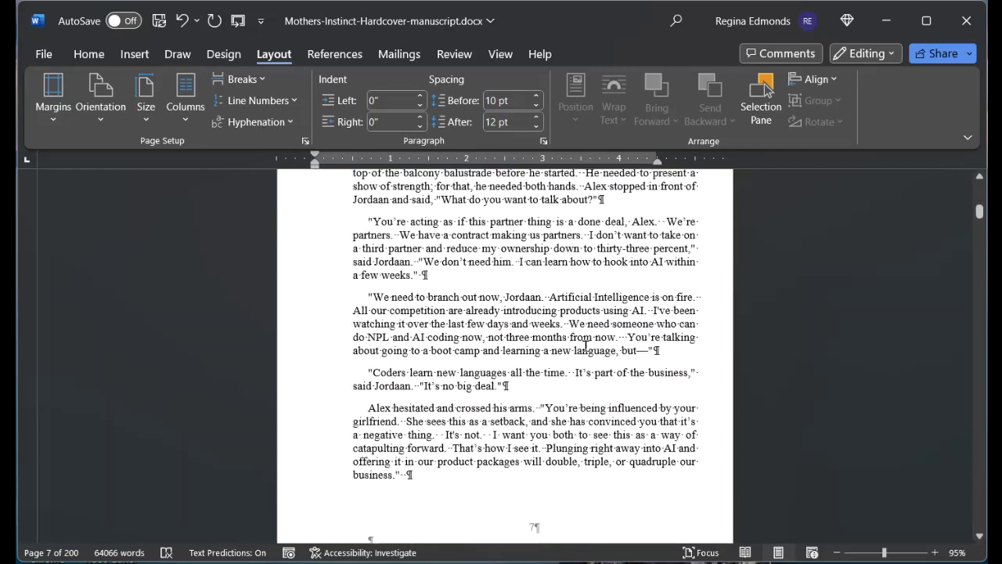
scroll(586, 347, down, 6)
scroll(586, 344, down, 3)
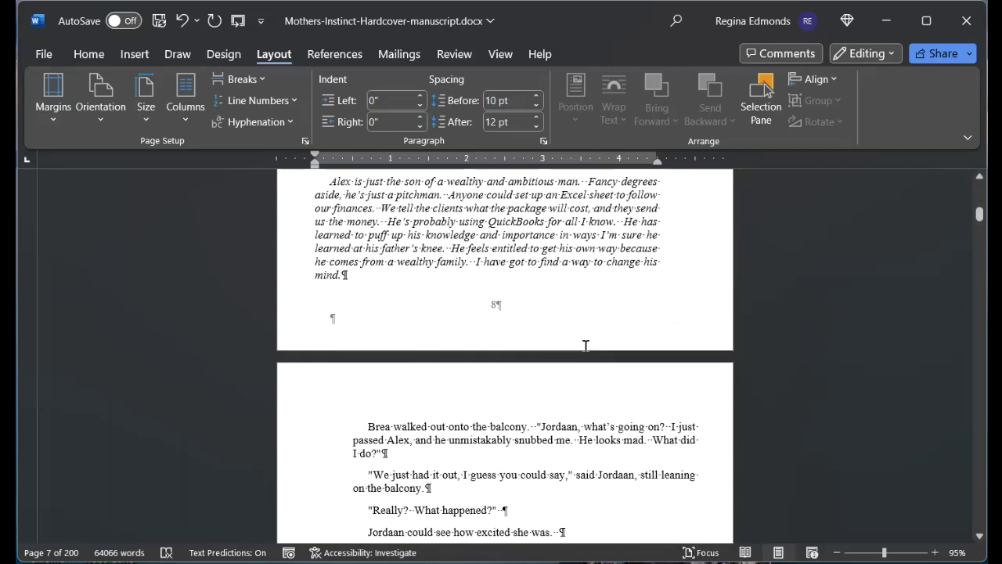
scroll(585, 345, down, 3)
scroll(586, 344, down, 10)
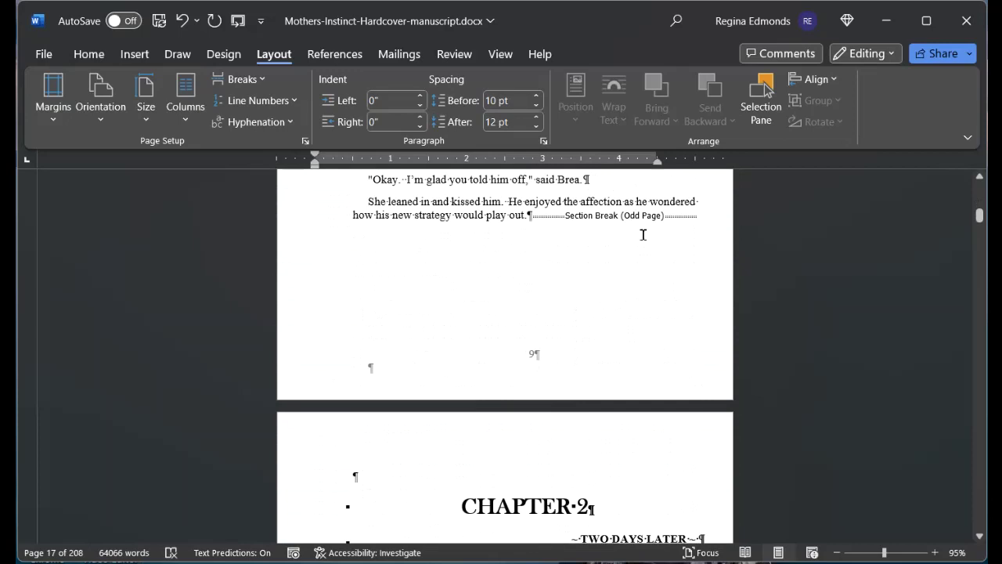
Step: Move the Even Page section break after the first-page MOTHER'S INSTINCT heading onto its own line
drag(979, 221, 978, 187)
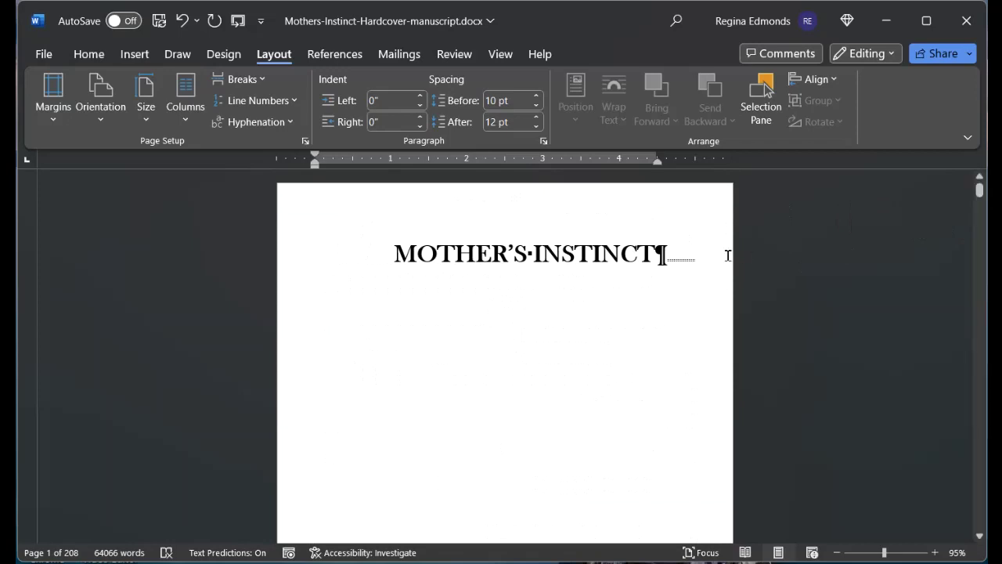
click(663, 254)
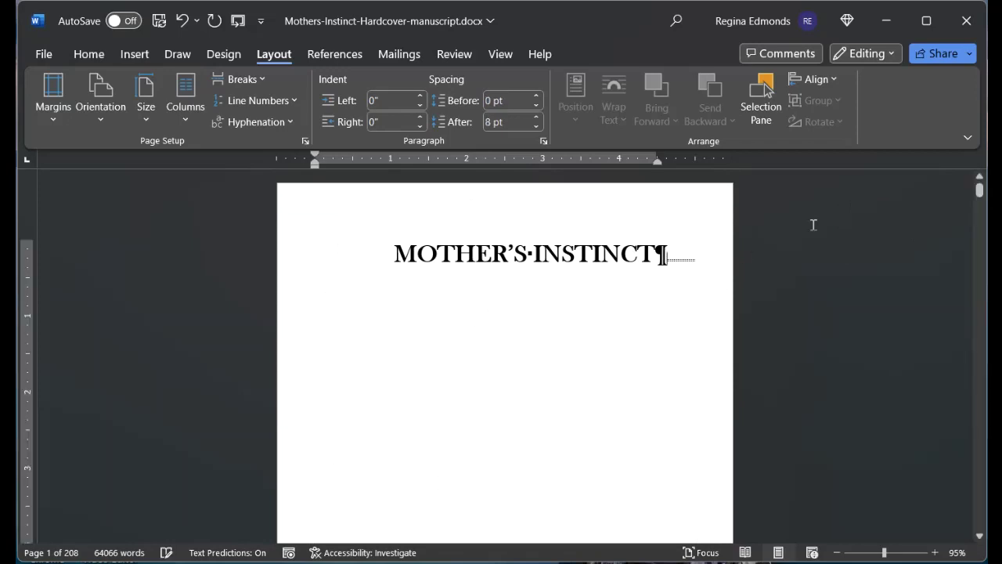
key(Return)
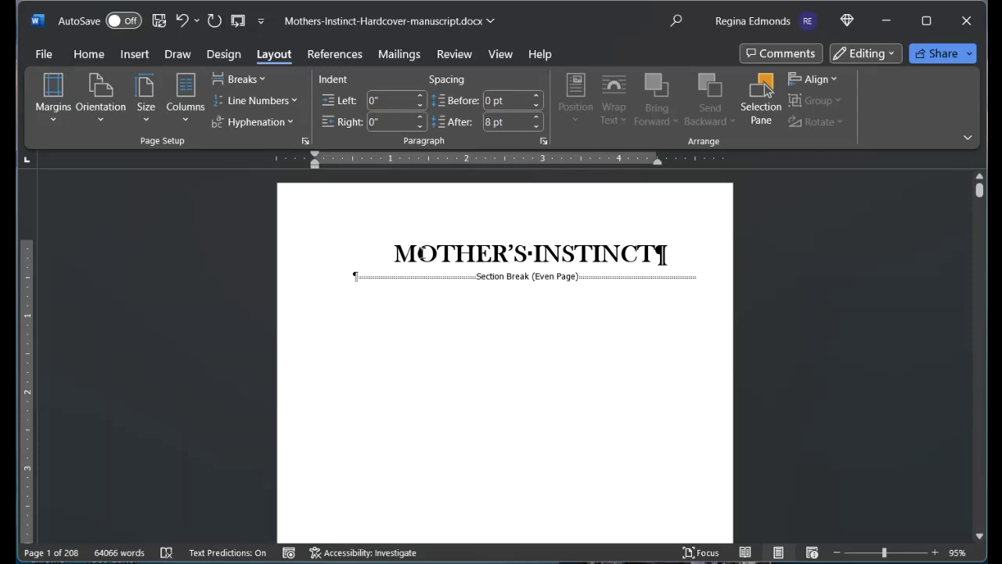
Step: Set the vertical alignment of the first MOTHER'S INSTINCT page to Center, applied to this section only
key(Up)
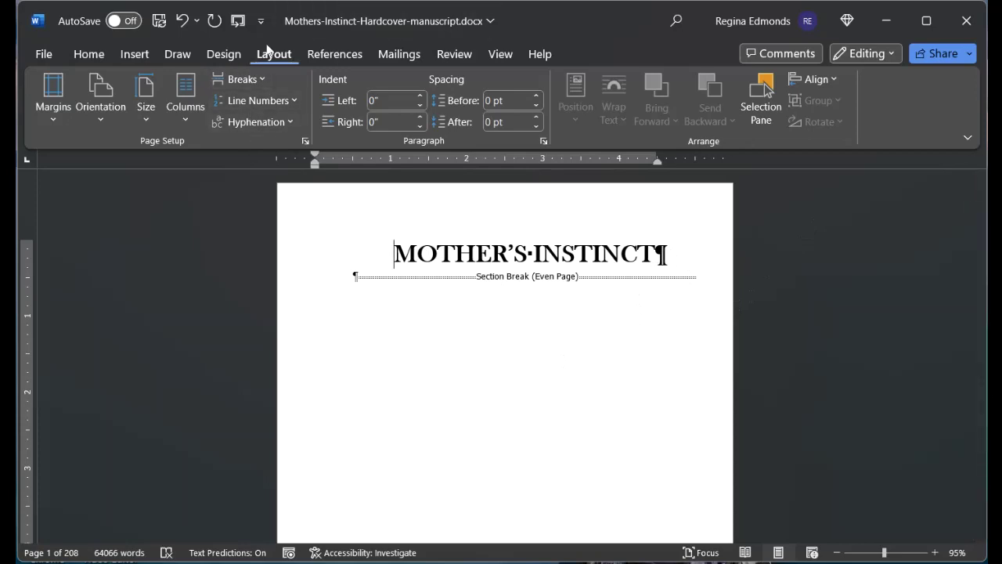
click(305, 141)
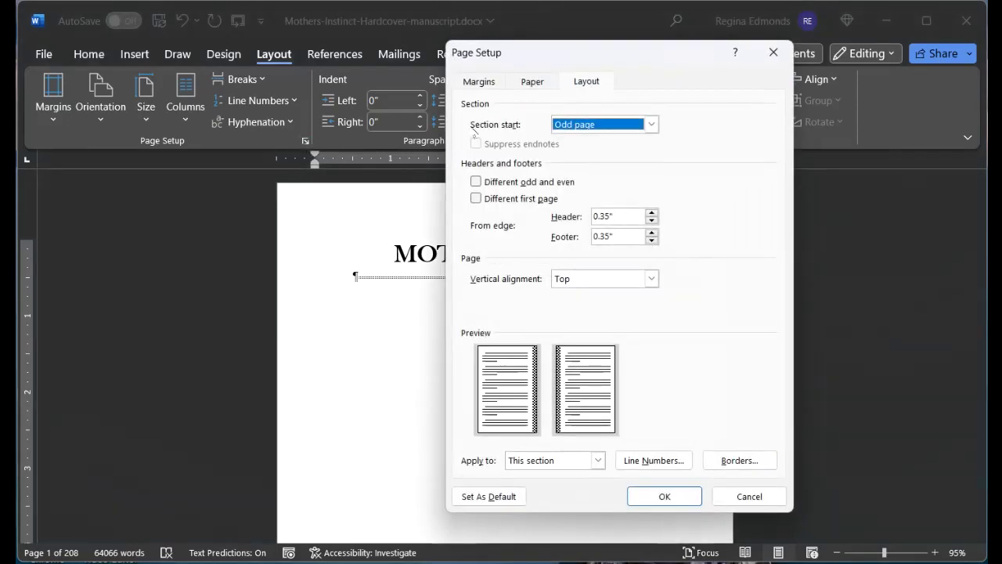
click(594, 85)
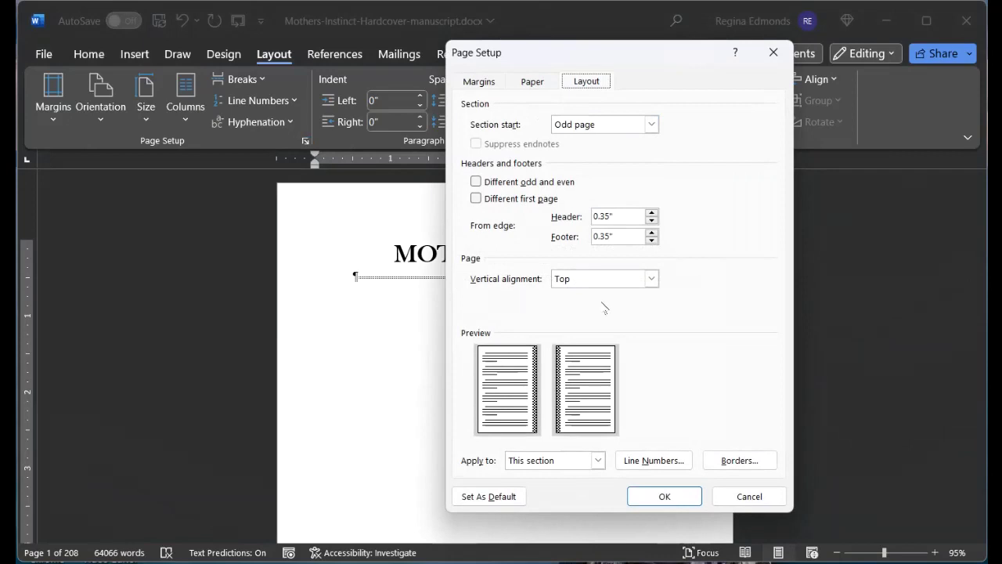
click(650, 280)
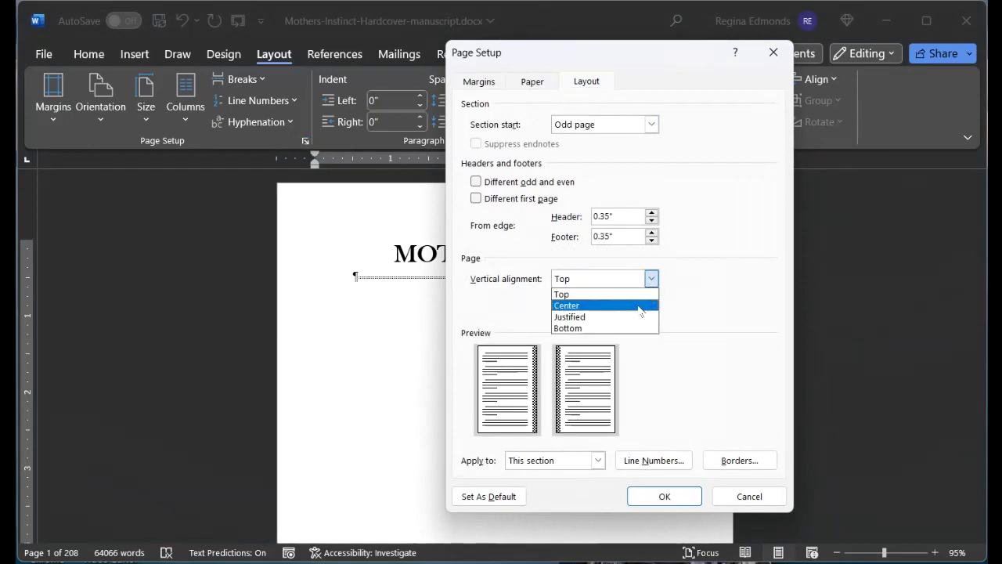
click(638, 306)
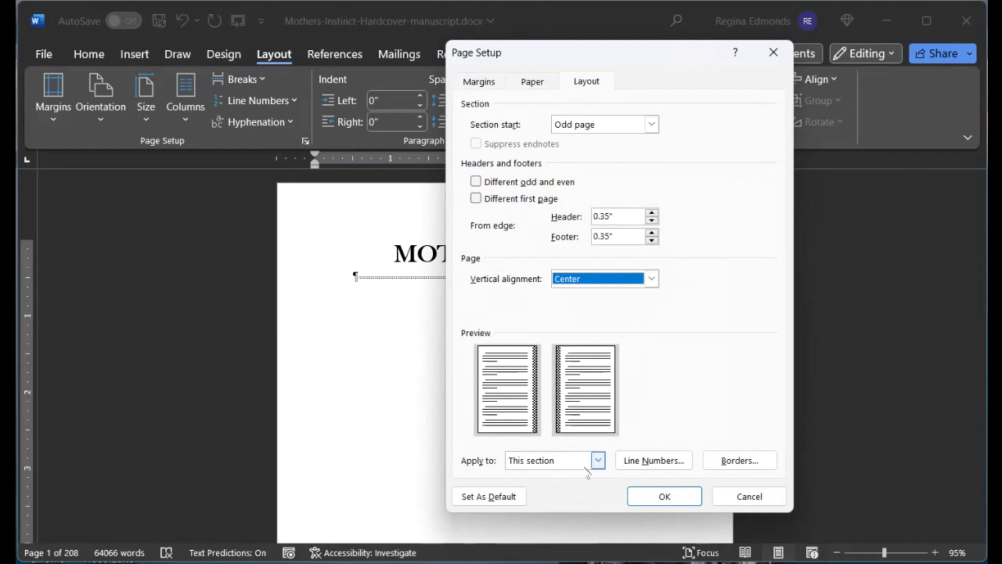
click(600, 461)
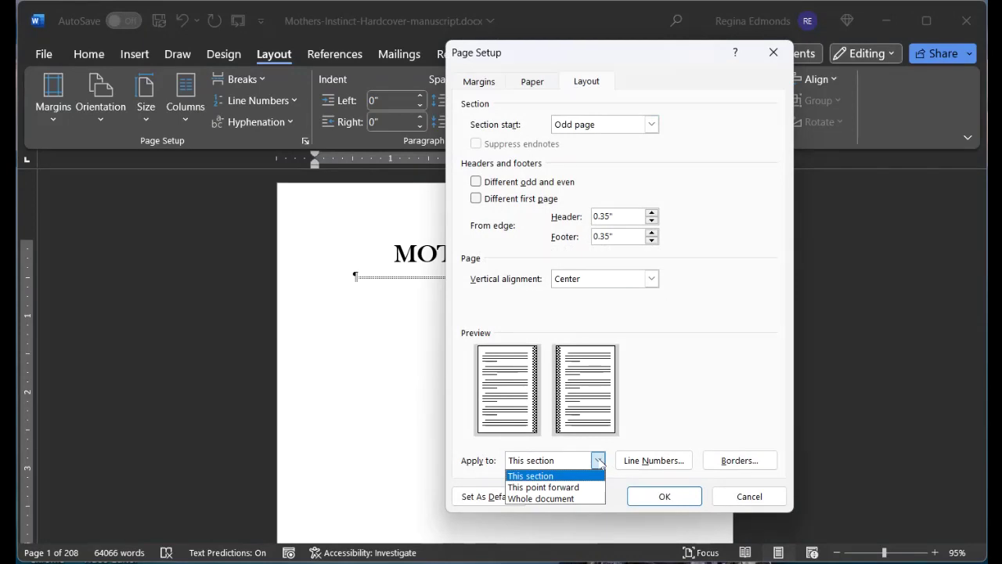
click(598, 462)
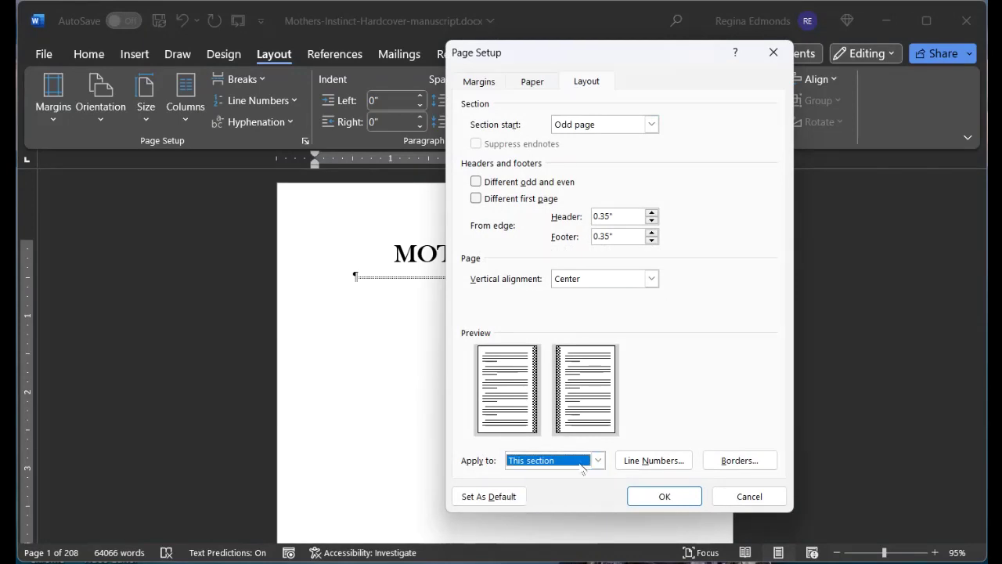
click(647, 498)
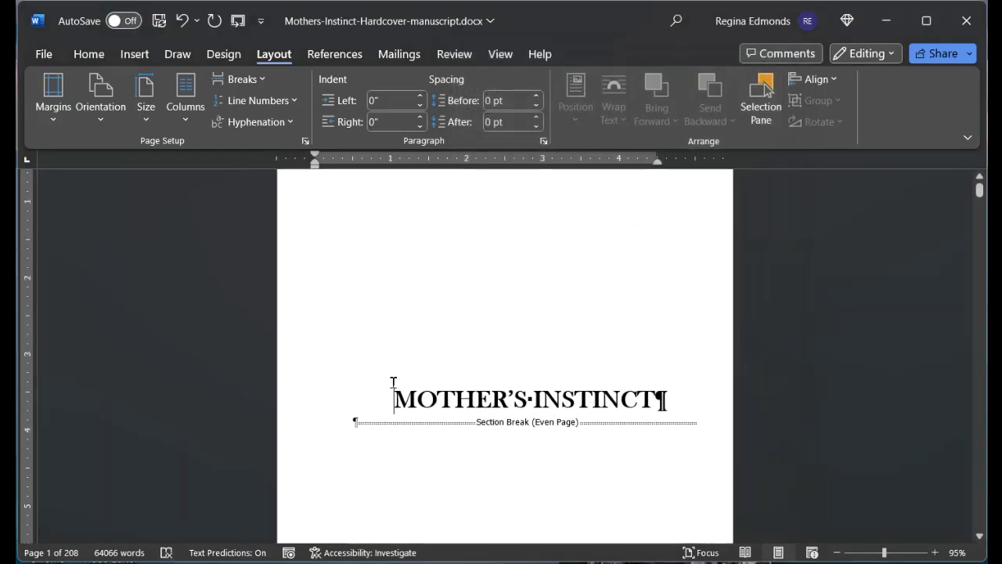
click(393, 382)
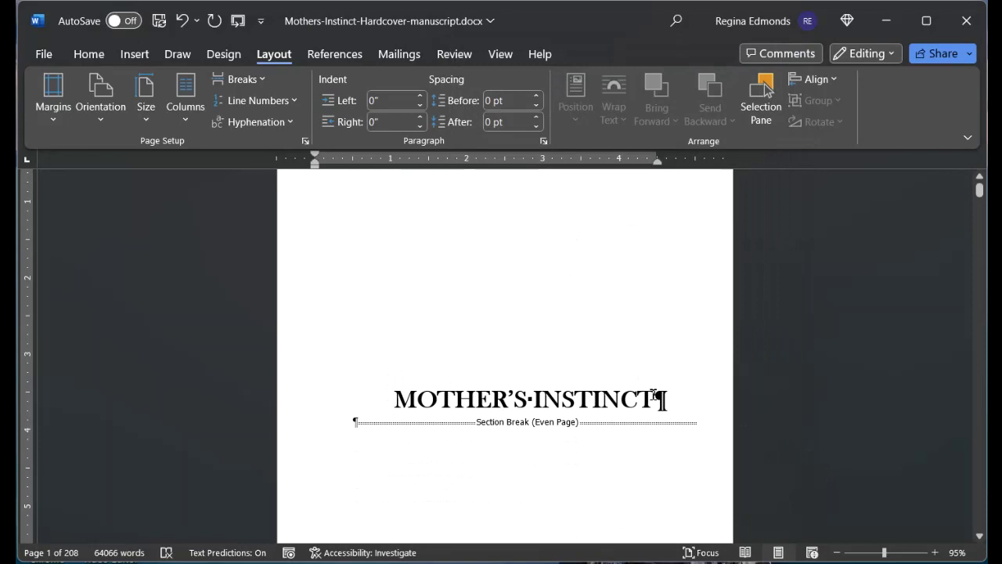
Step: Set the vertical alignment to Center for the section of the MOTHER'S INSTINCT title page with the author byline
scroll(654, 396, down, 10)
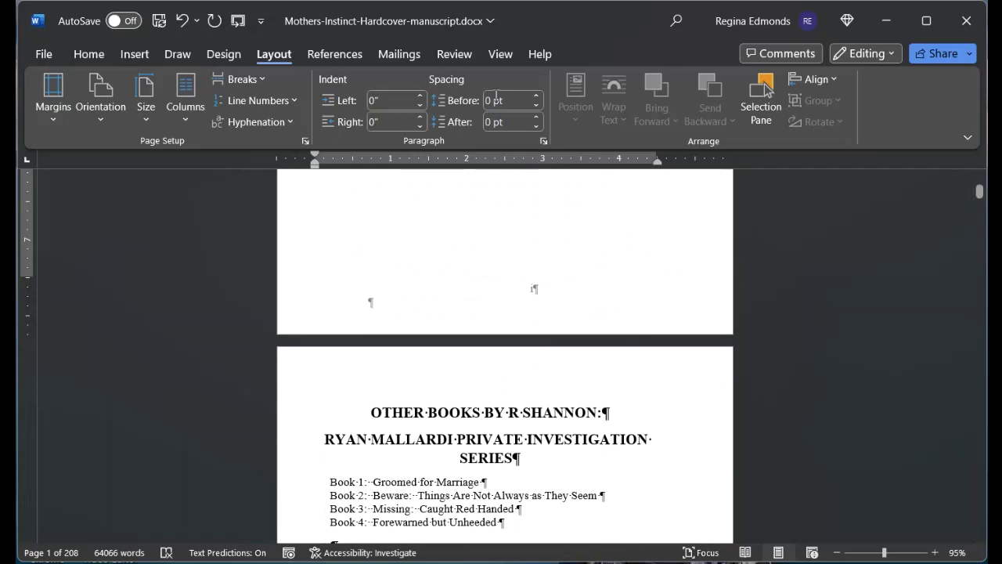
scroll(673, 305, up, 4)
scroll(662, 271, down, 10)
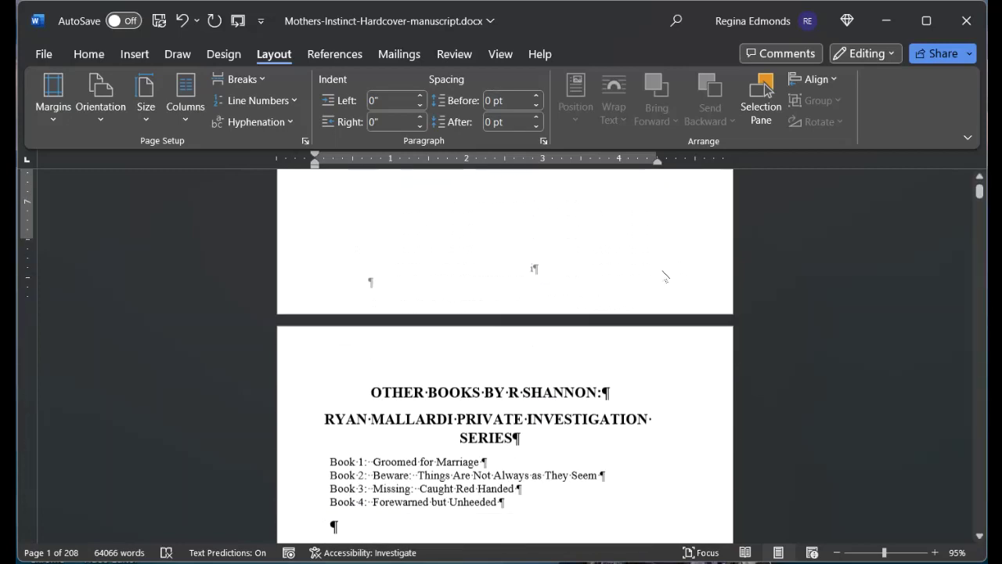
scroll(662, 271, down, 12)
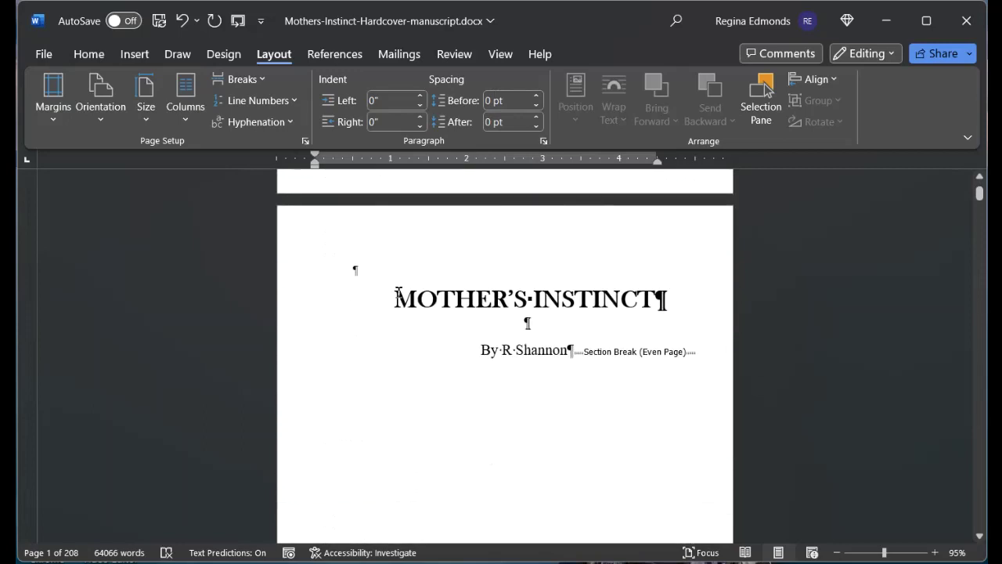
click(396, 296)
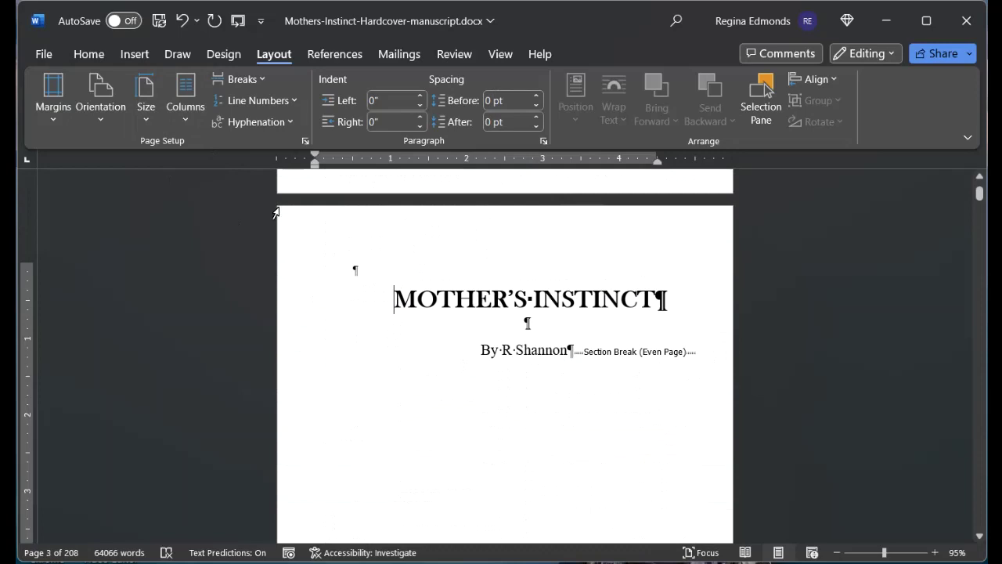
click(305, 142)
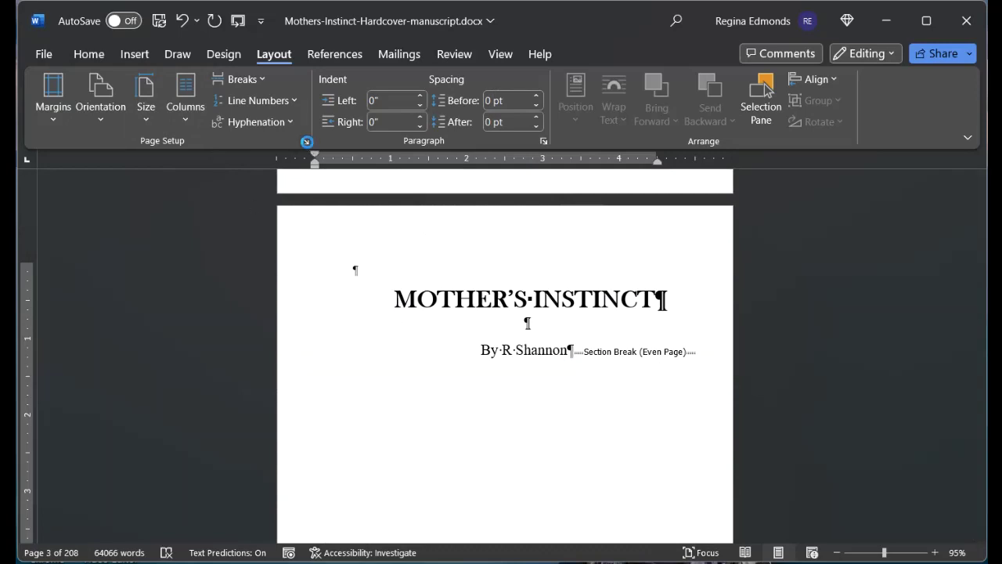
click(597, 84)
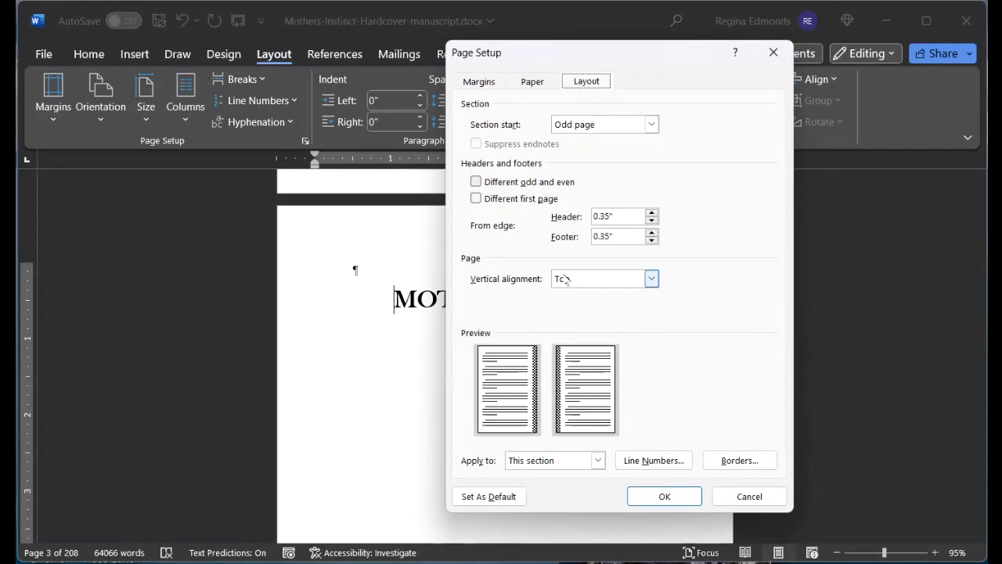
click(651, 279)
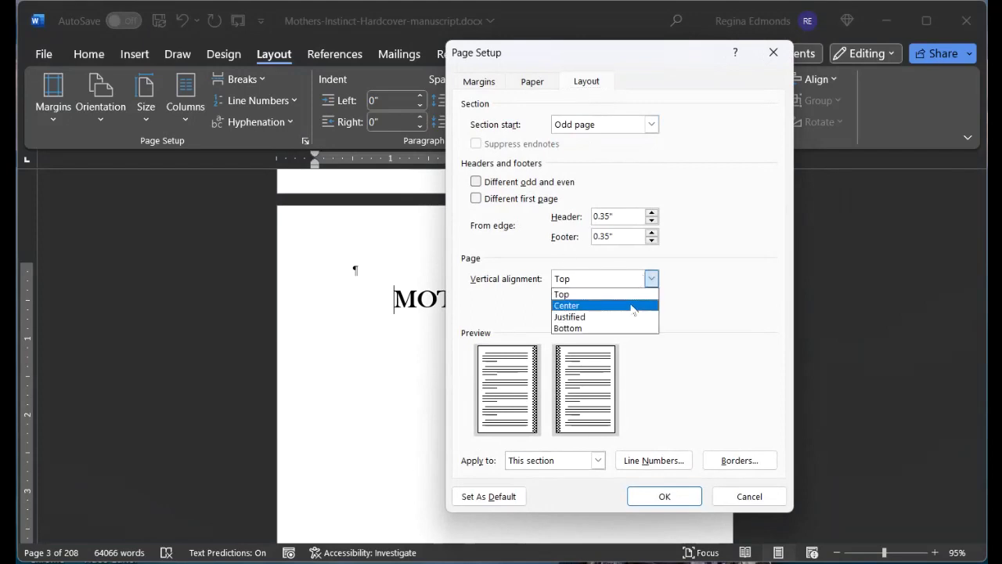
click(633, 306)
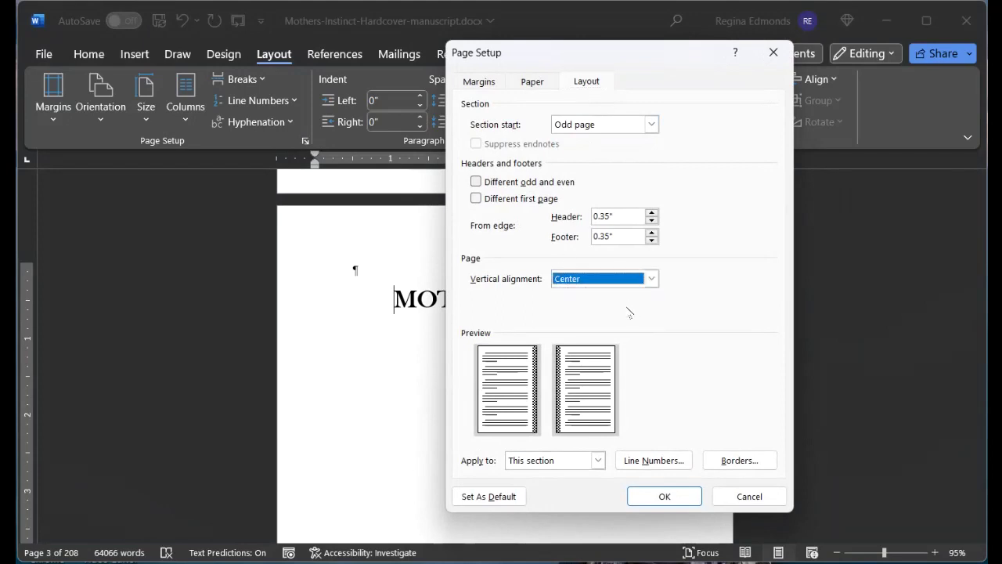
click(652, 497)
scroll(533, 384, down, 5)
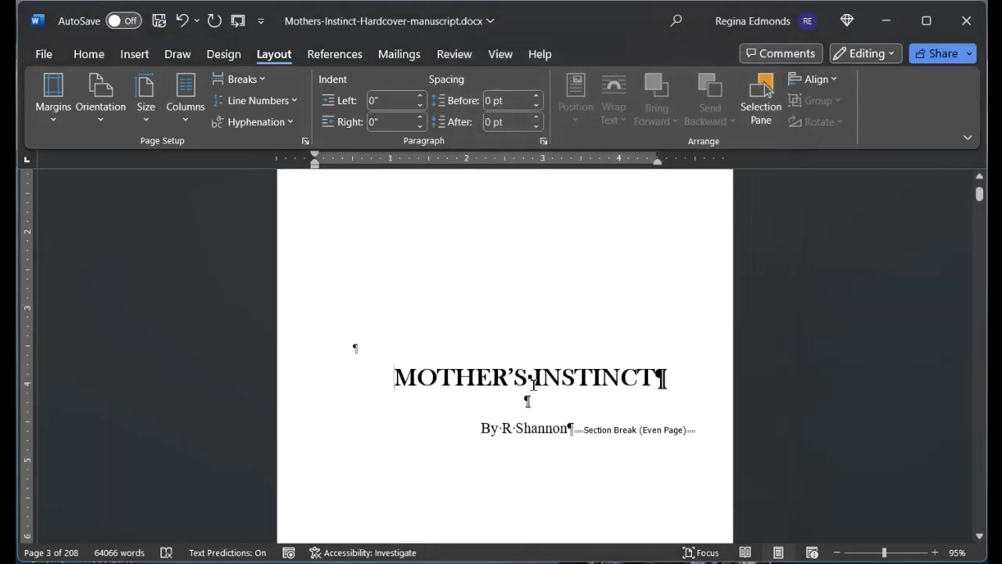
Step: Delete the empty paragraph above the COPYRIGHT heading
scroll(534, 383, down, 8)
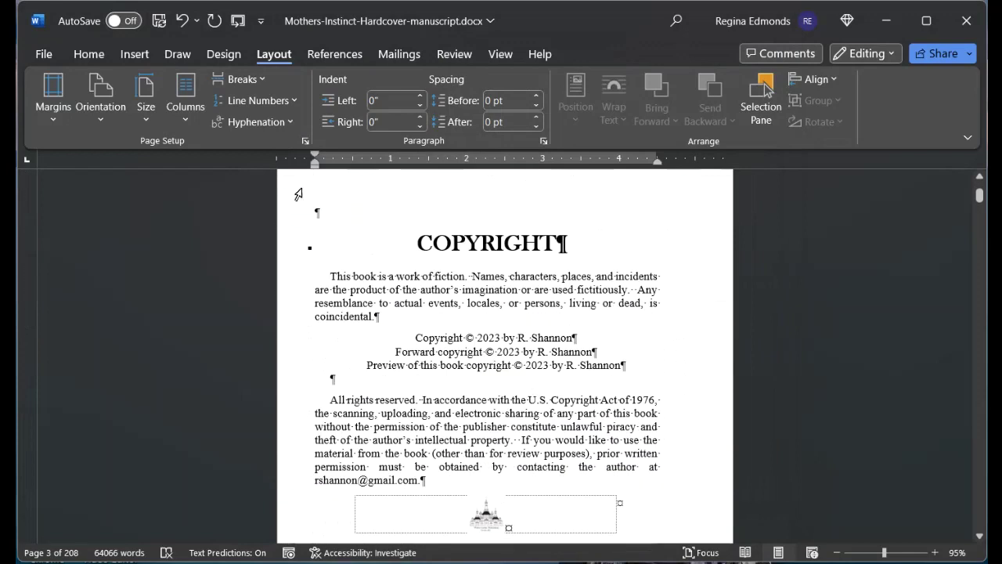
click(313, 208)
key(Down)
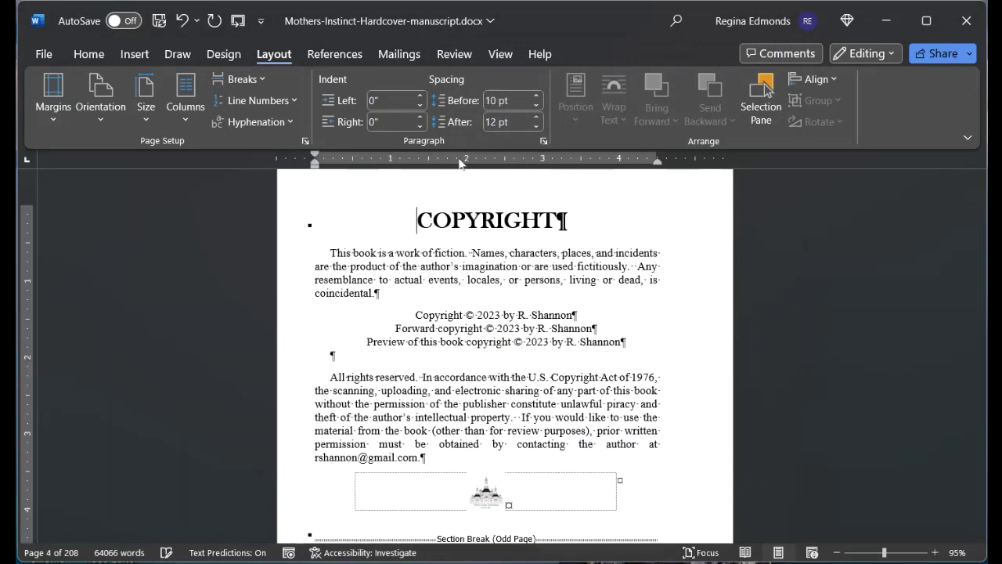
scroll(573, 313, down, 3)
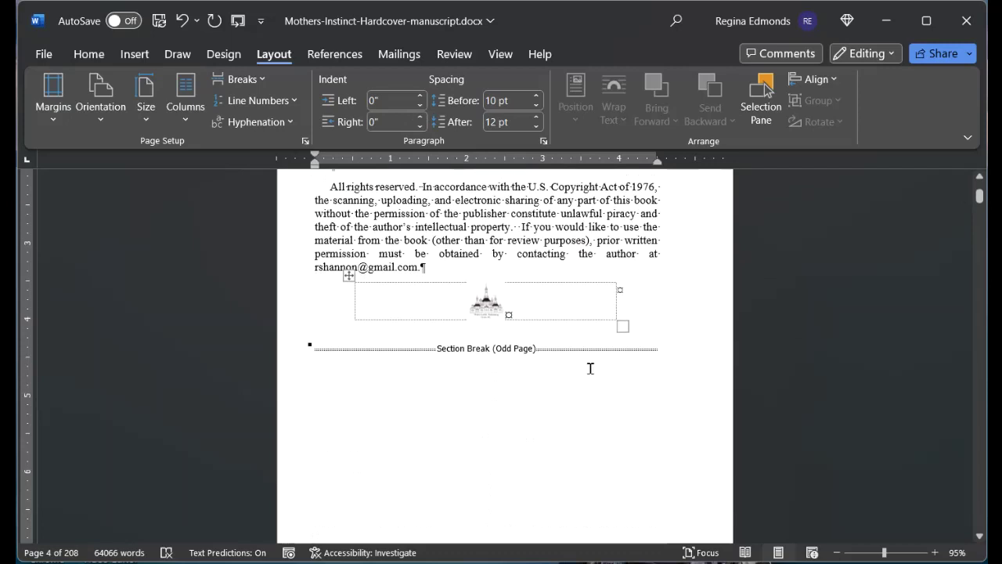
scroll(590, 368, up, 15)
scroll(590, 368, down, 5)
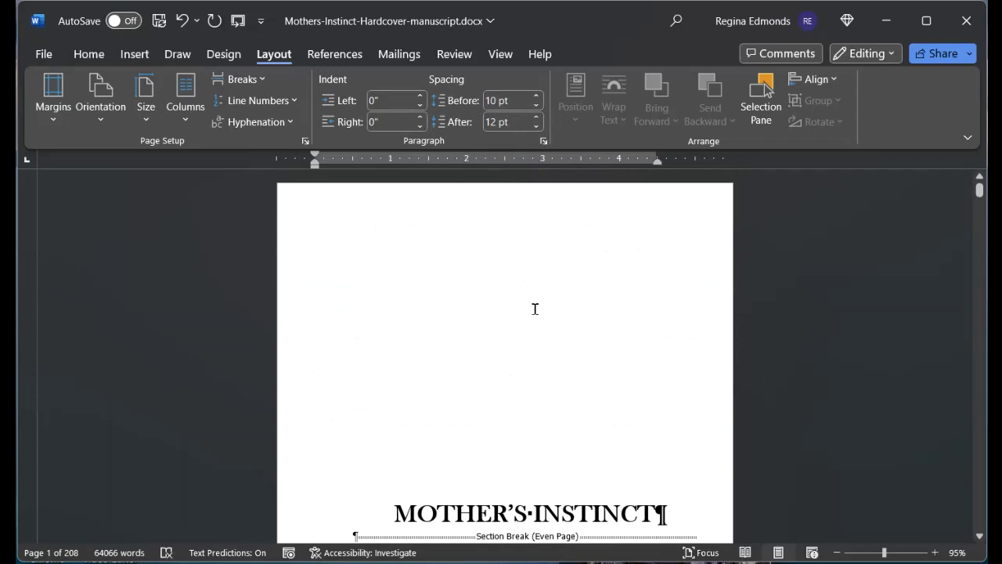
Step: Unlink the footer of the MOTHER'S INSTINCT byline page from the previous section and remove its page numbers
scroll(536, 309, down, 4)
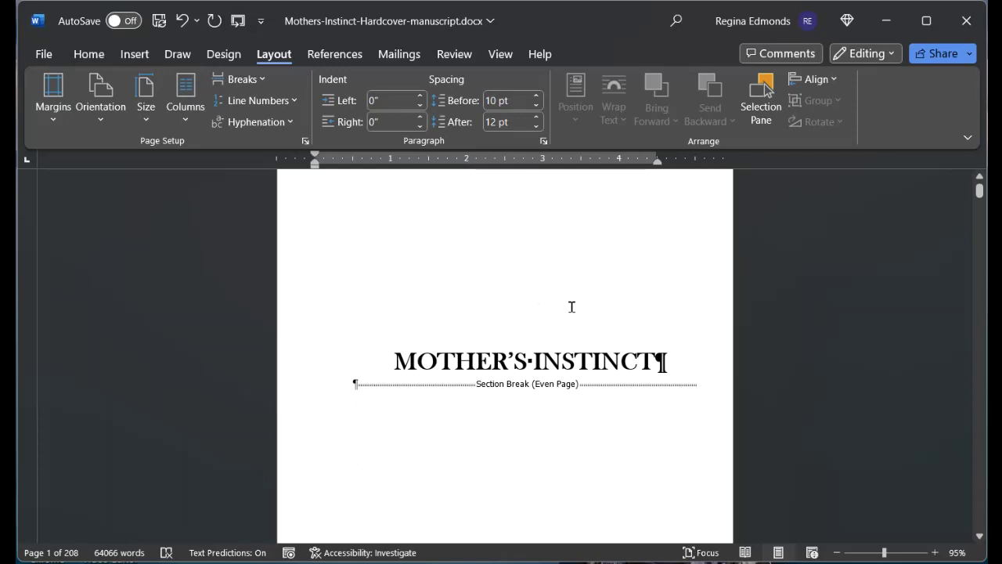
scroll(583, 304, down, 7)
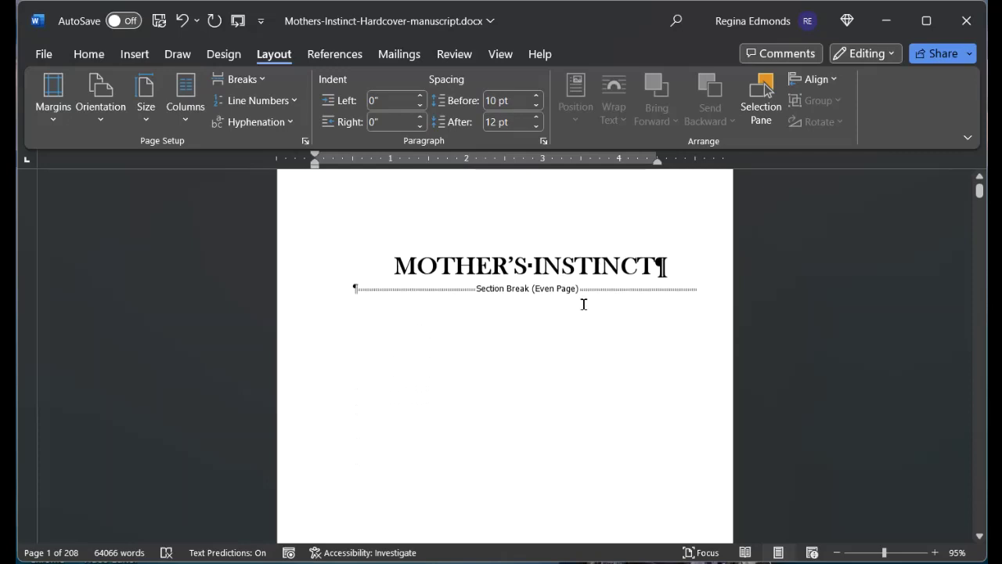
scroll(584, 303, down, 17)
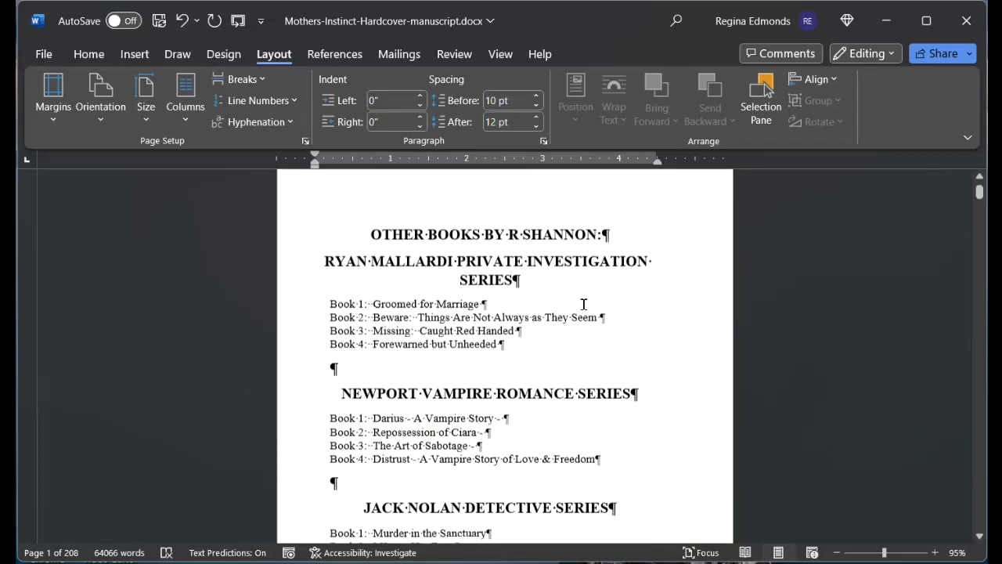
scroll(583, 303, down, 10)
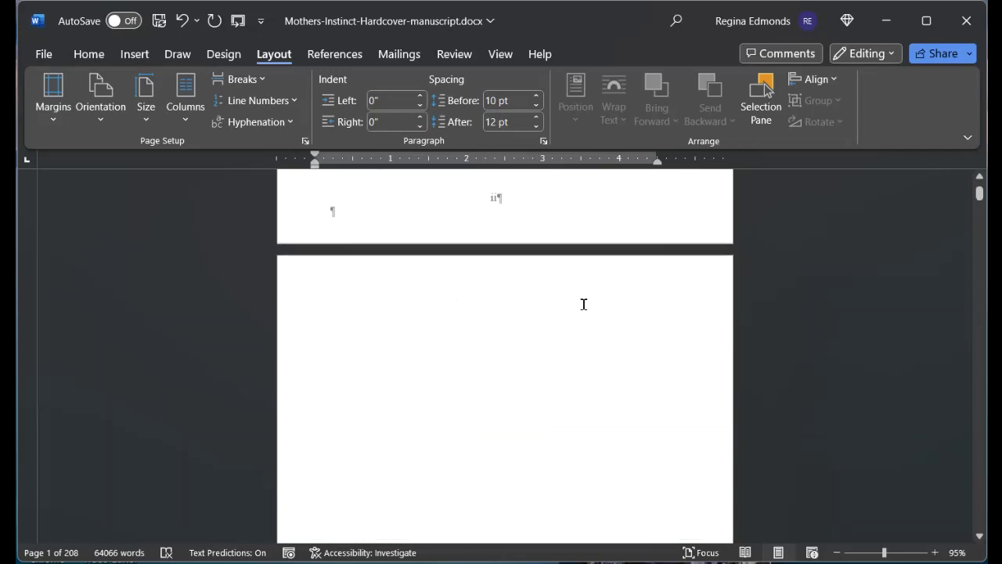
scroll(583, 304, down, 8)
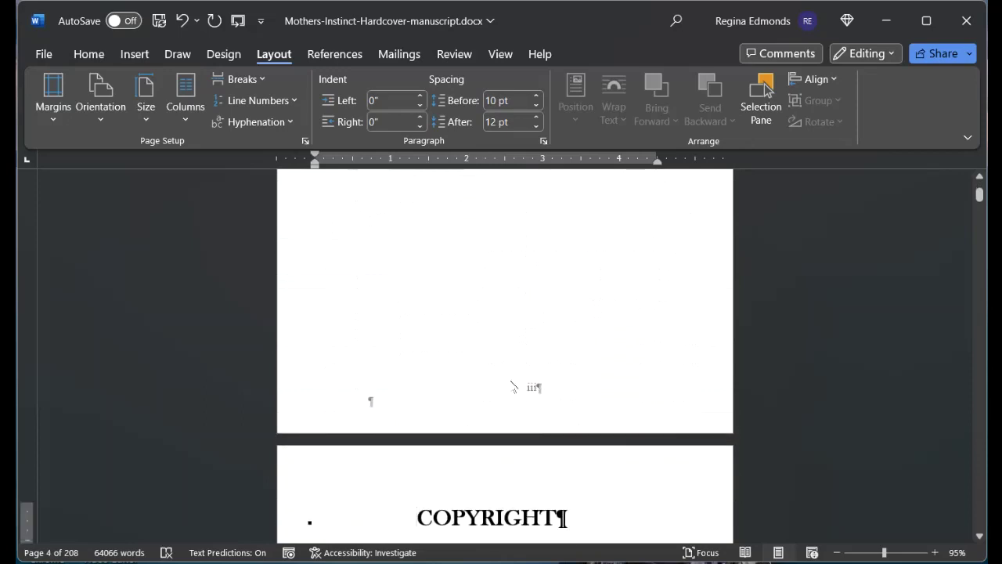
double_click(534, 392)
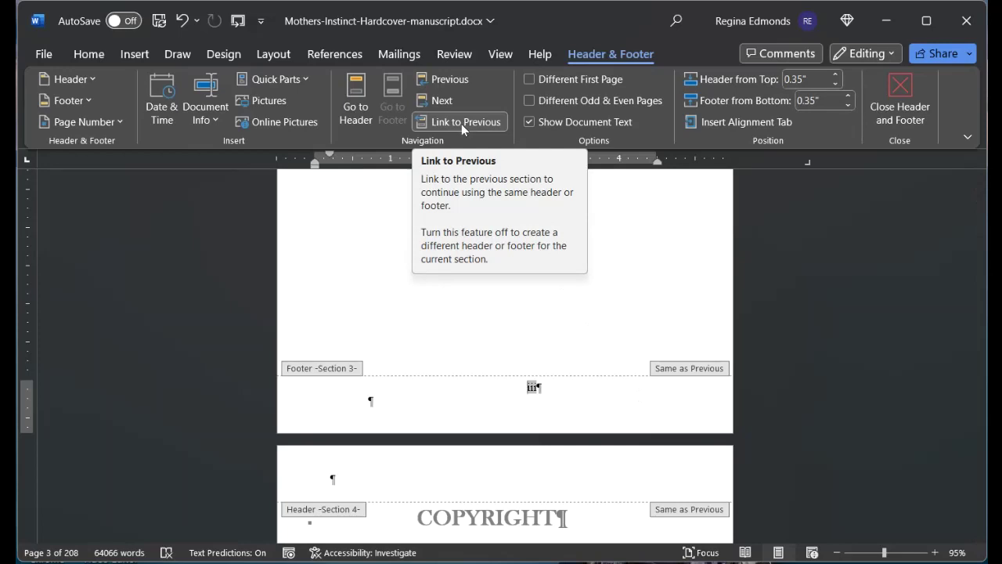
click(462, 123)
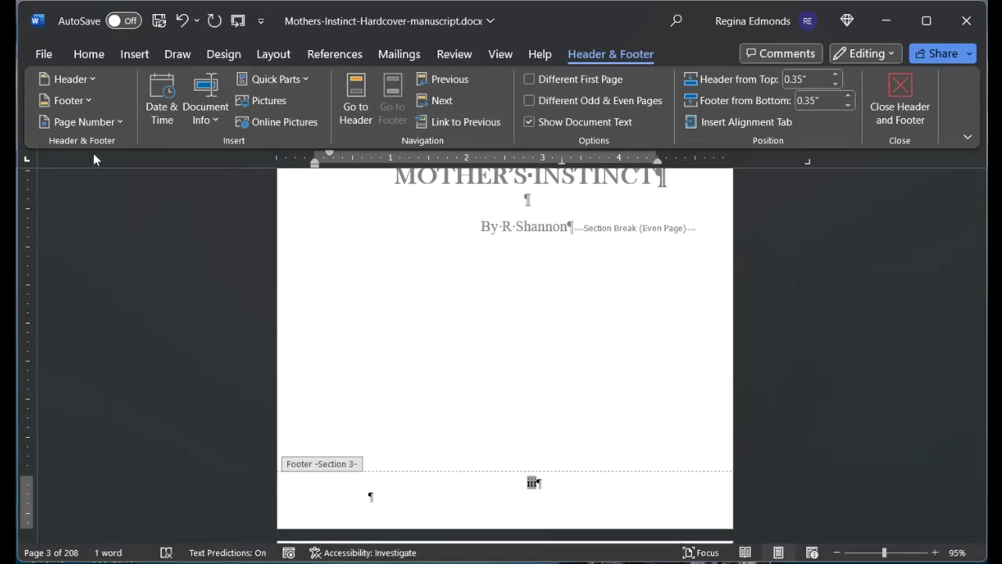
click(91, 123)
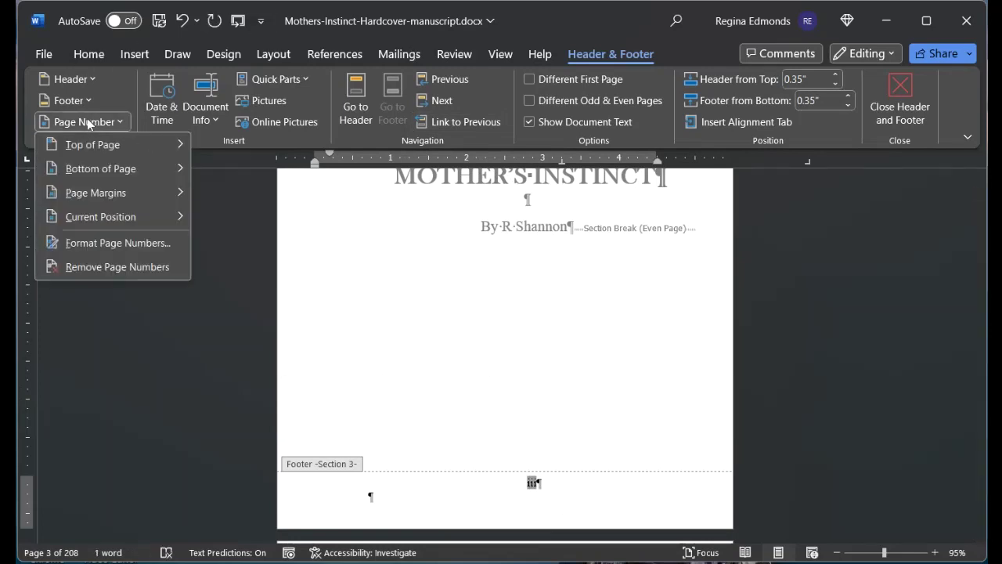
click(101, 266)
Step: Check the footer page numbers across the front matter sections and the first page of Chapter 1
scroll(513, 381, up, 3)
scroll(673, 431, down, 6)
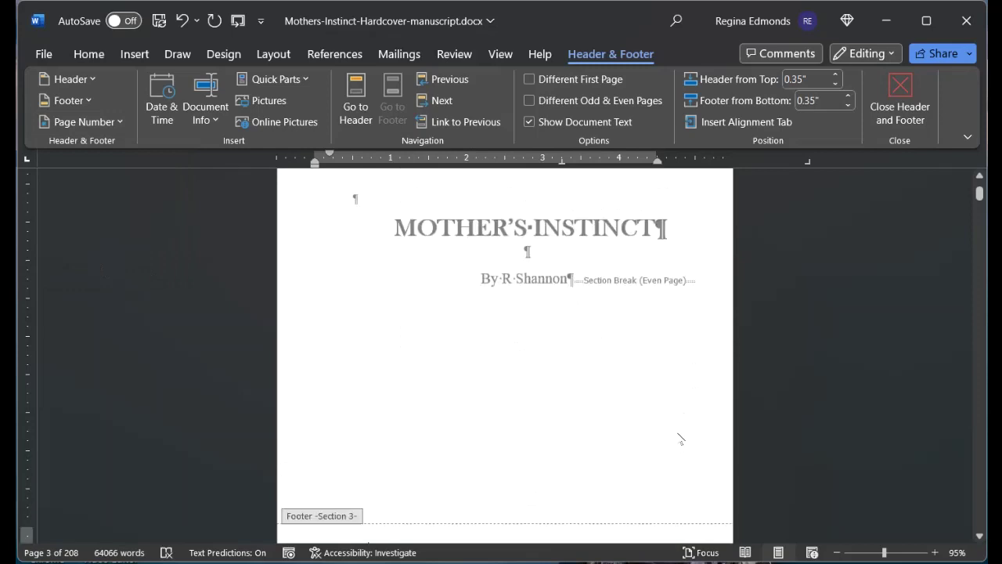
scroll(517, 356, down, 5)
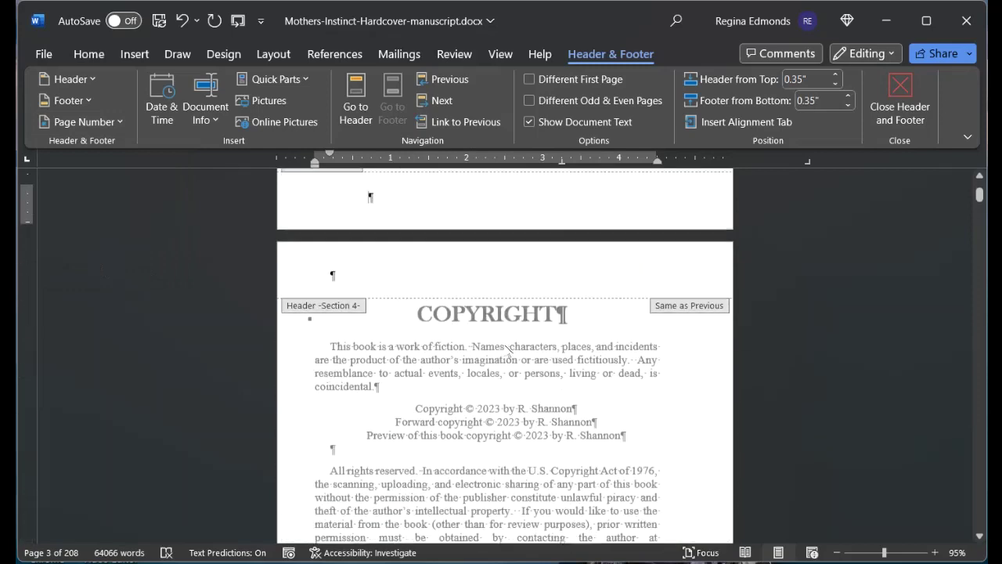
scroll(509, 352, down, 3)
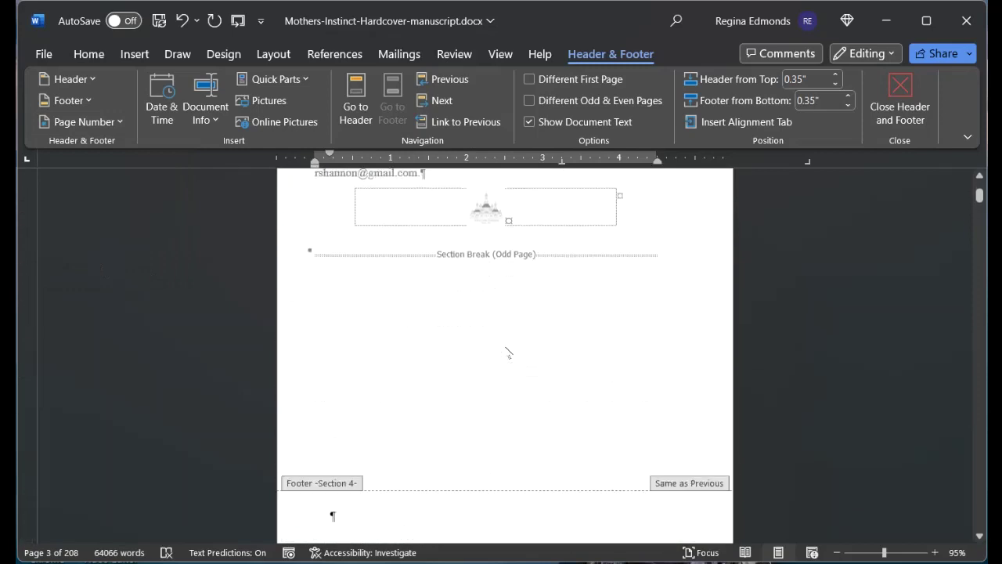
scroll(521, 451, down, 5)
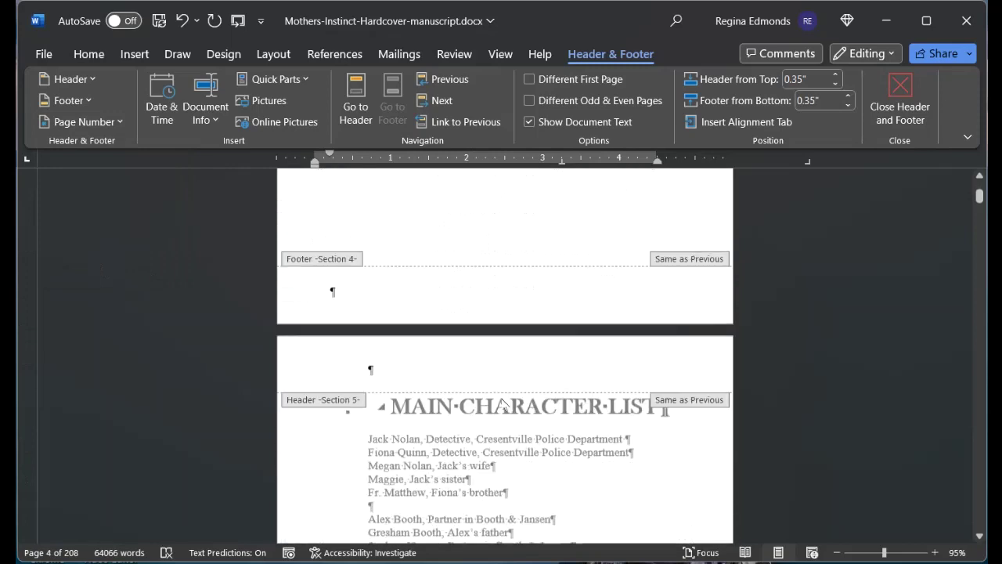
scroll(503, 401, down, 8)
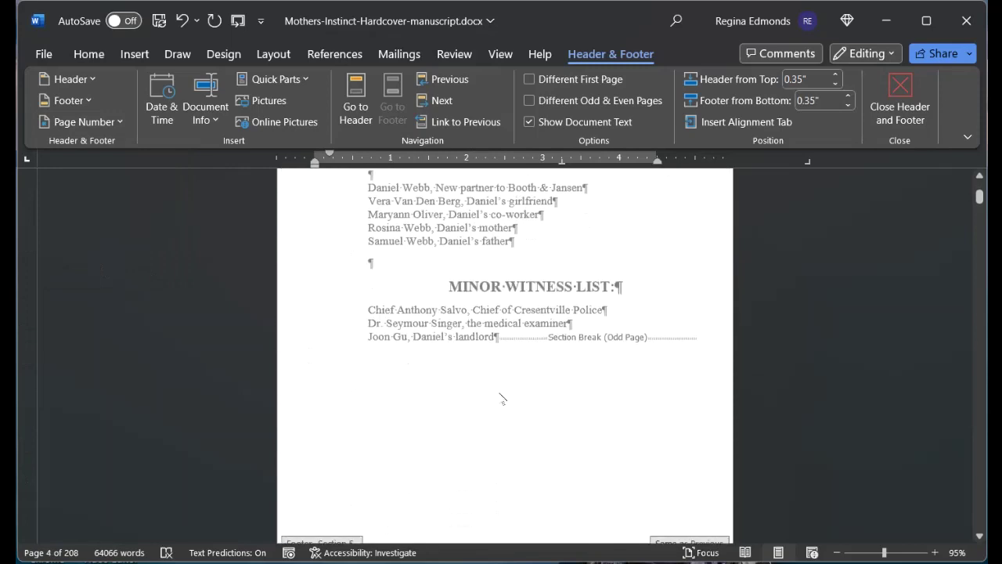
scroll(502, 399, down, 7)
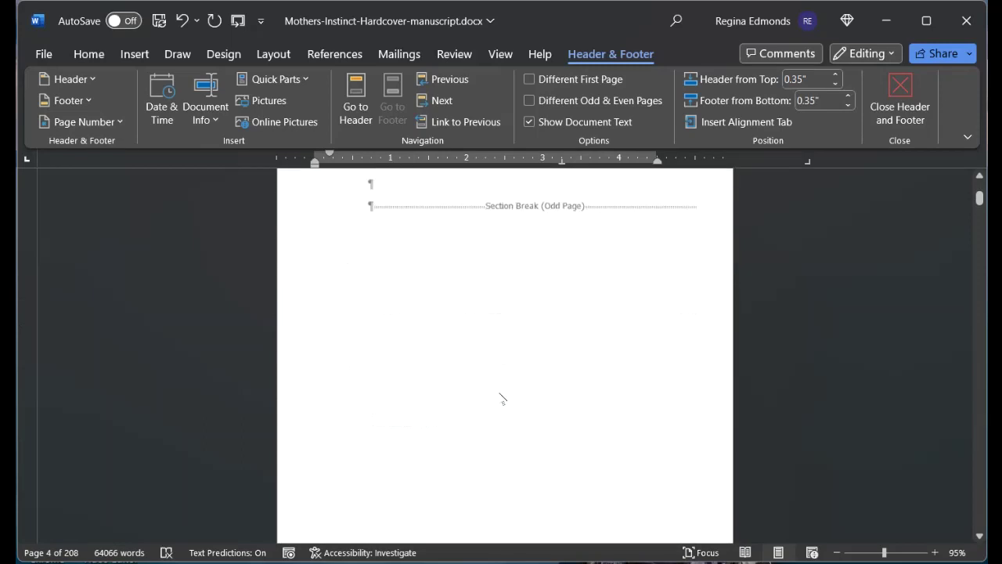
scroll(503, 398, down, 10)
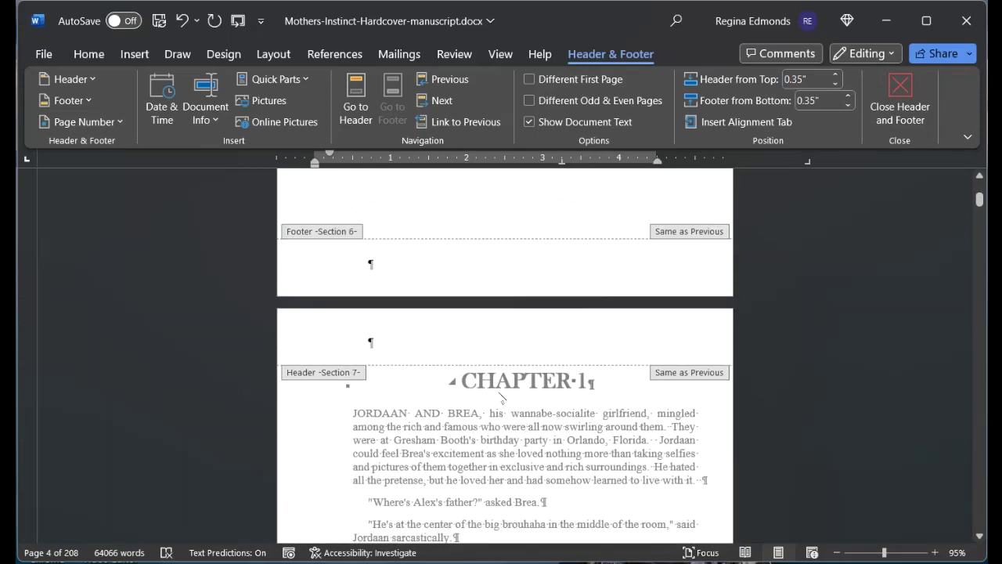
scroll(501, 397, down, 4)
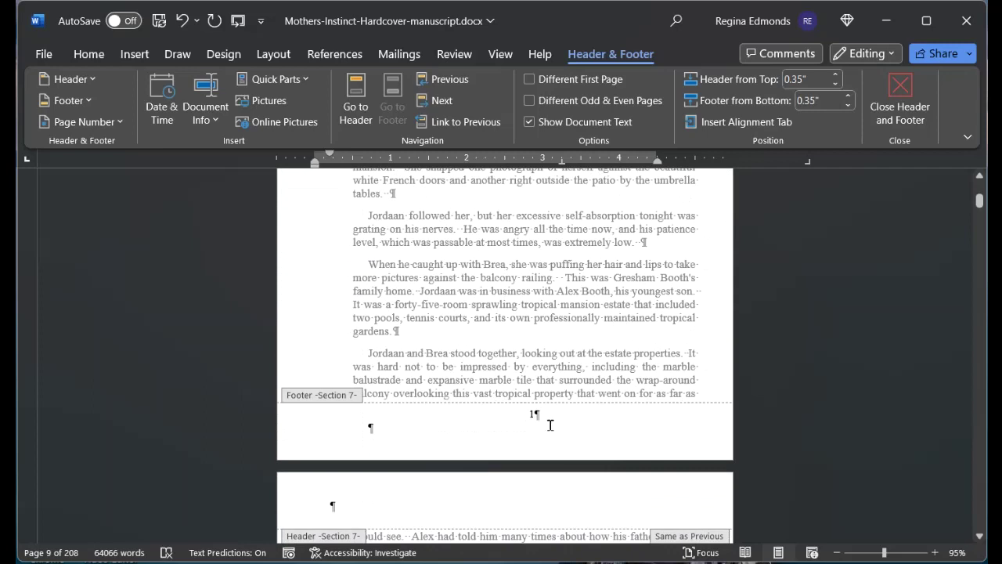
scroll(554, 413, up, 20)
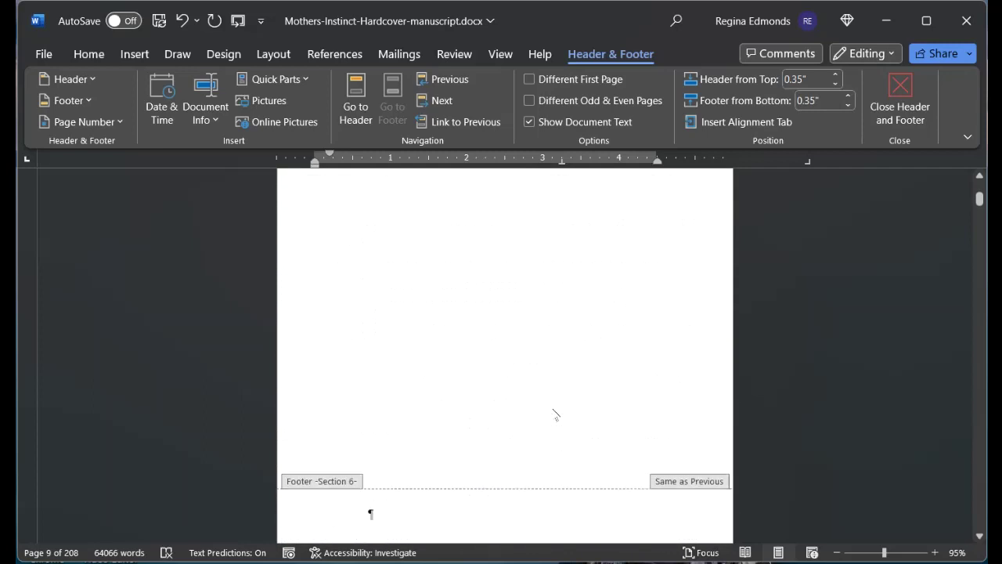
scroll(554, 403, up, 20)
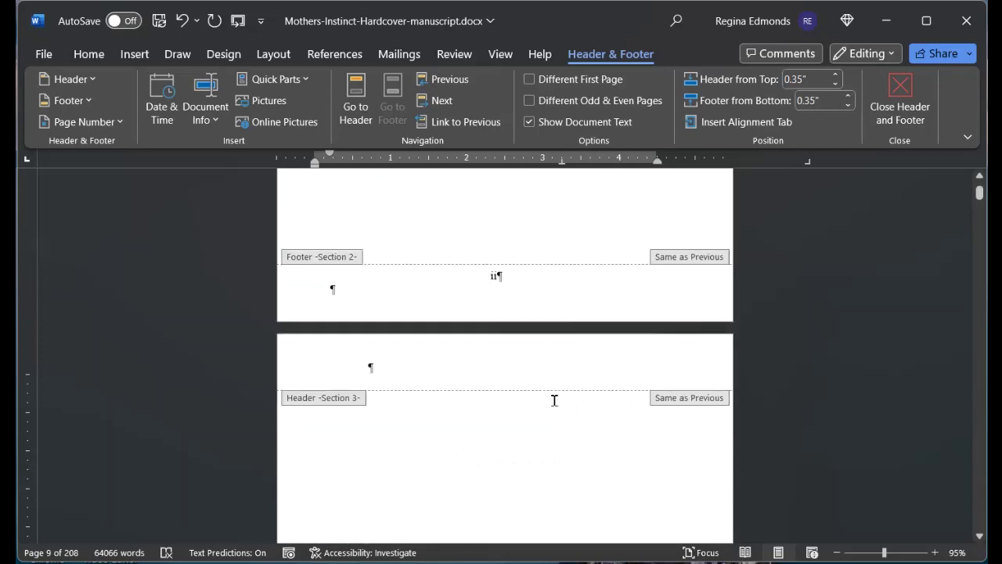
scroll(549, 393, down, 20)
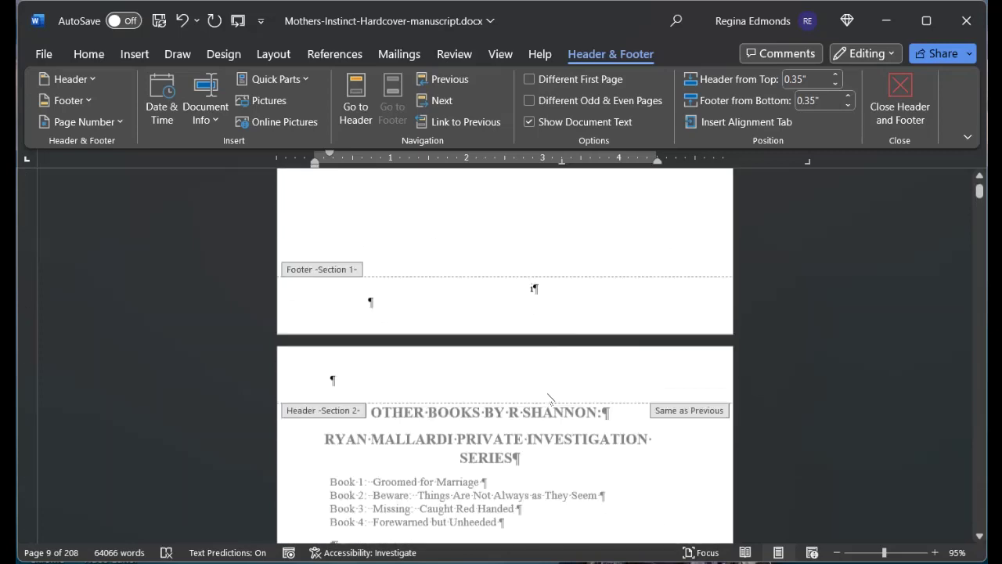
scroll(546, 392, down, 13)
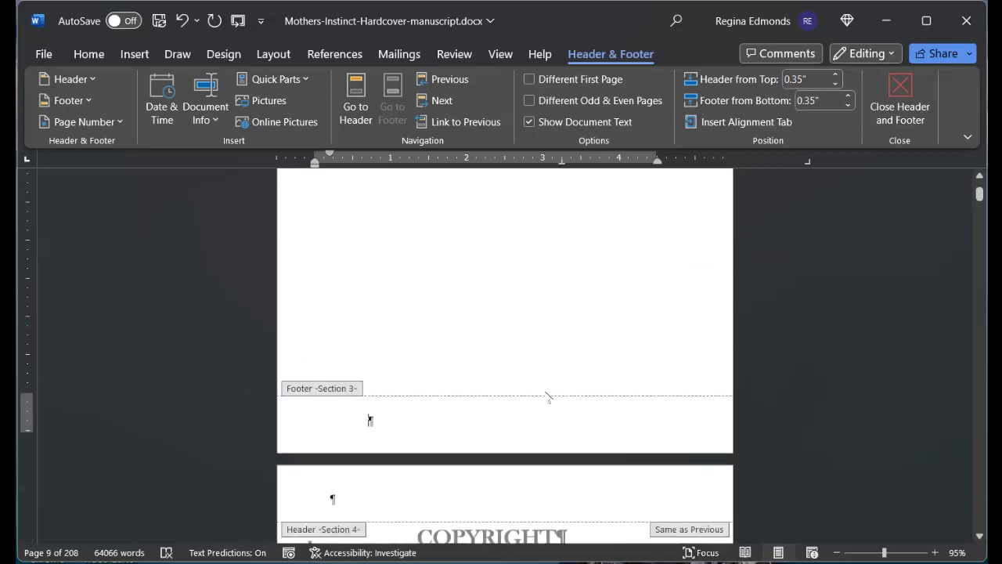
scroll(553, 354, down, 10)
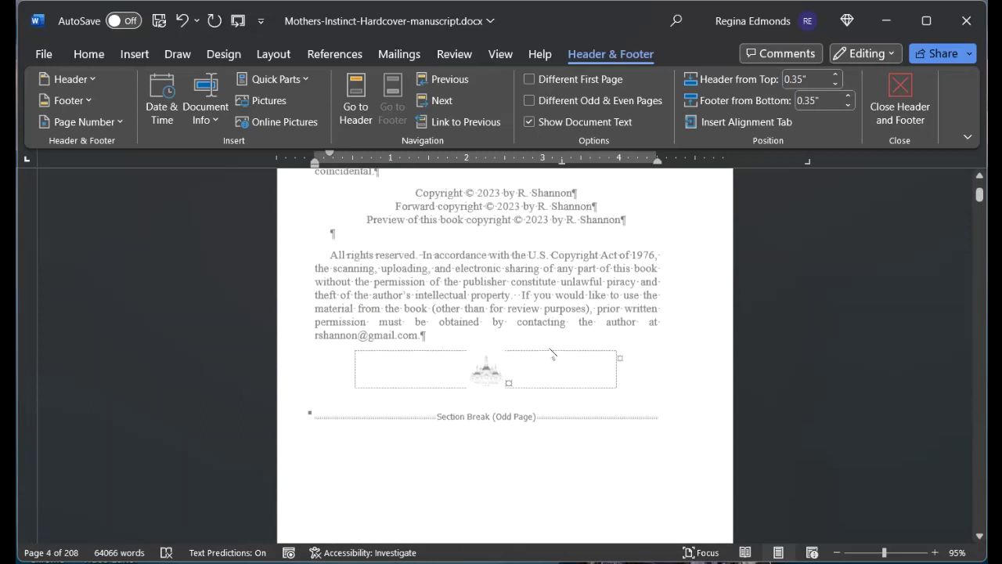
scroll(550, 348, up, 3)
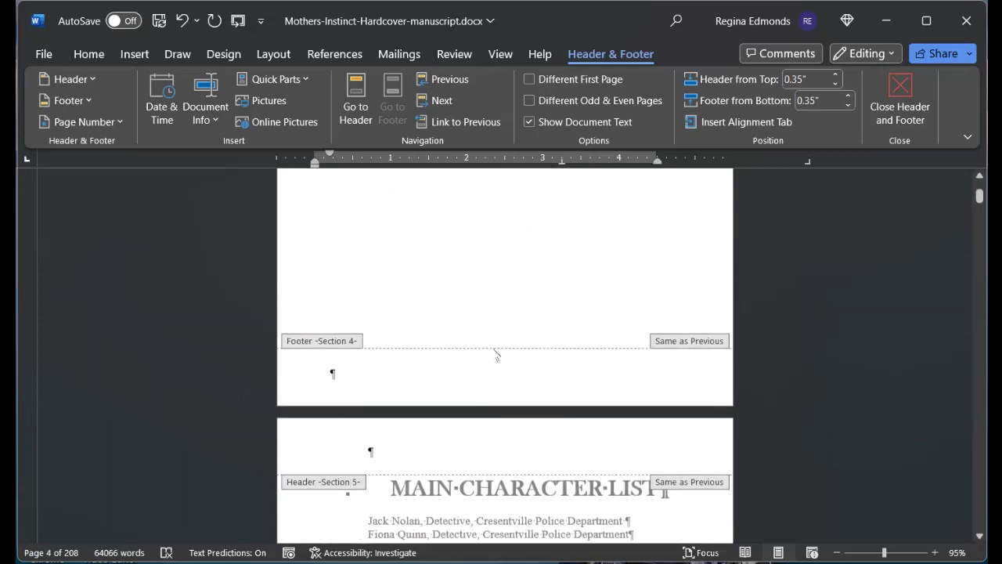
Step: Insert a centered Plain Number 2 page number at the bottom of the COPYRIGHT page
click(507, 311)
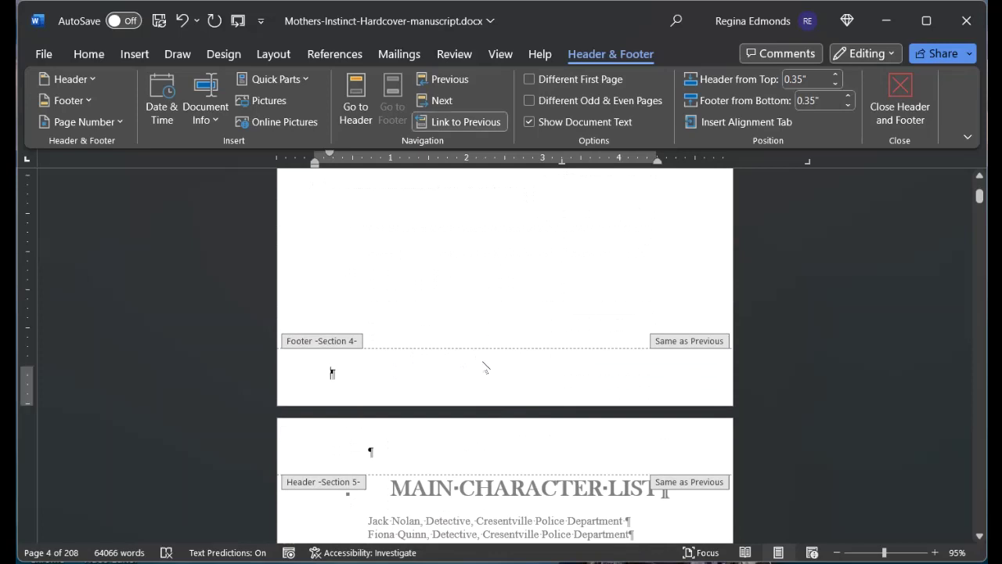
click(900, 100)
scroll(548, 301, down, 5)
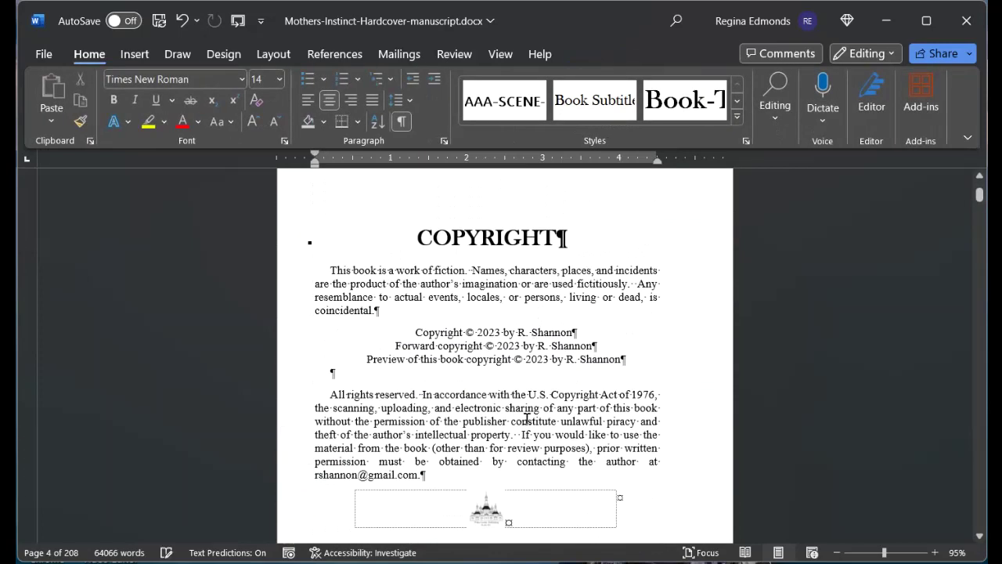
click(497, 374)
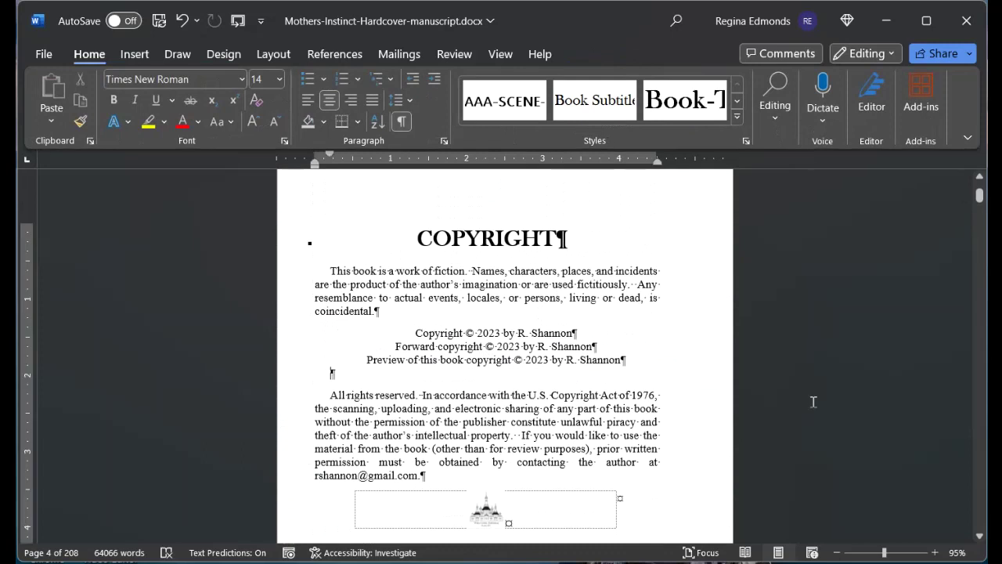
click(140, 54)
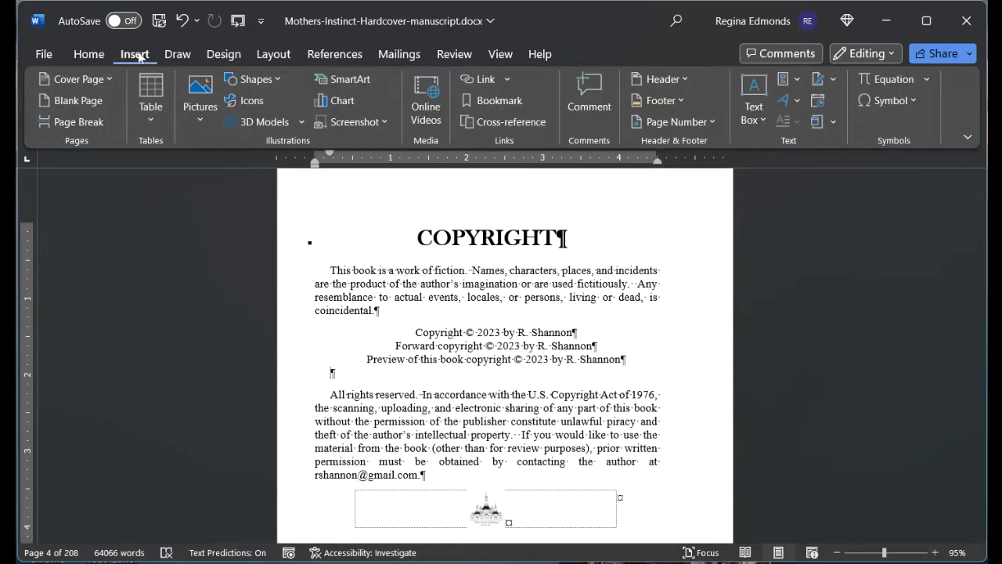
click(675, 123)
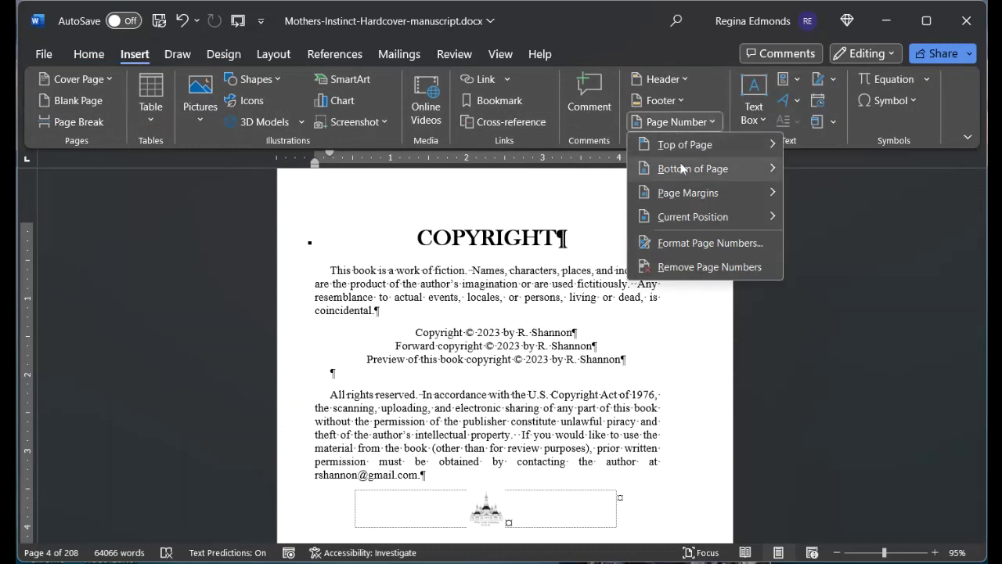
mouse_move(681, 169)
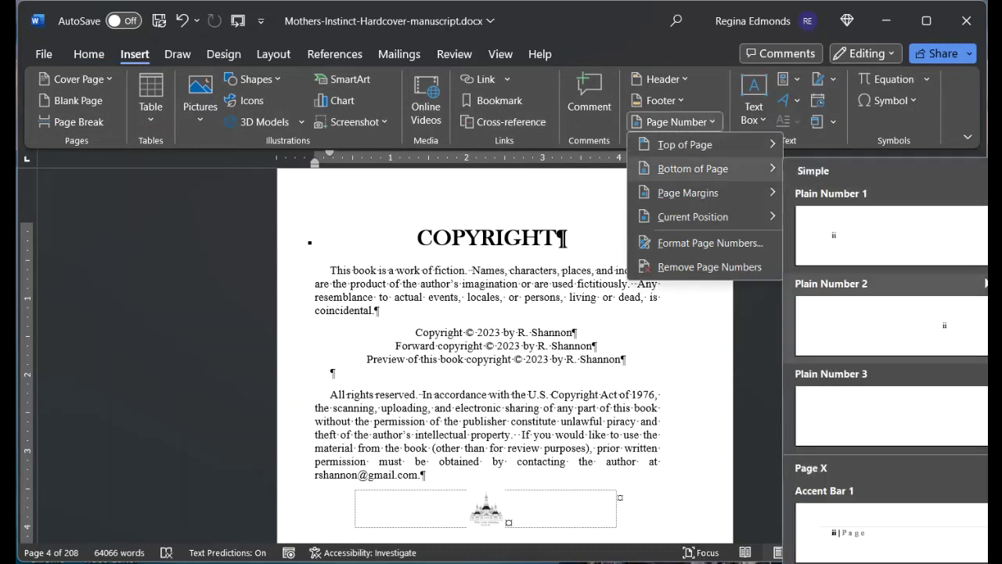
click(950, 329)
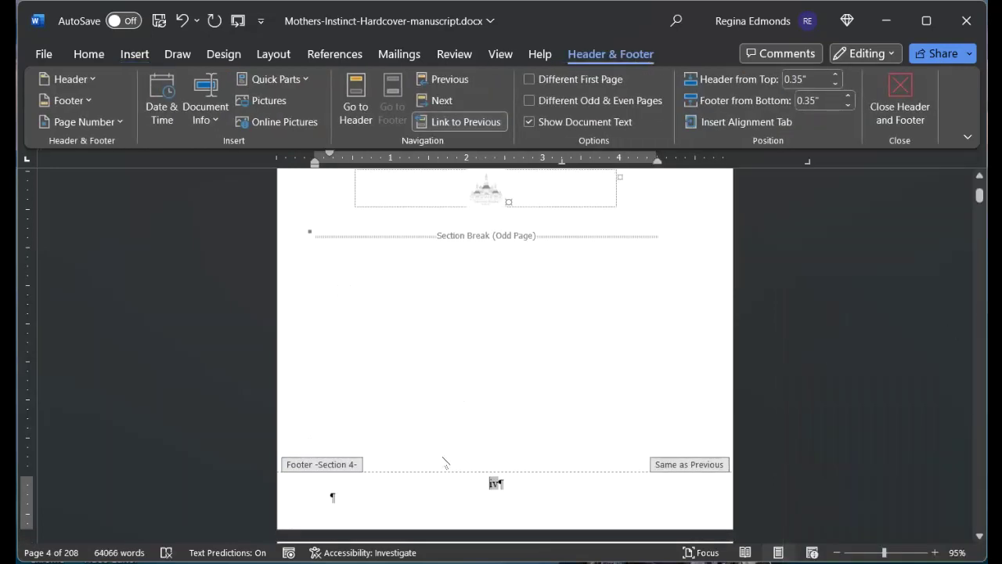
Step: Unlink the COPYRIGHT page's footer from the previous section and set its i, ii, iii page numbering to start at i
click(441, 121)
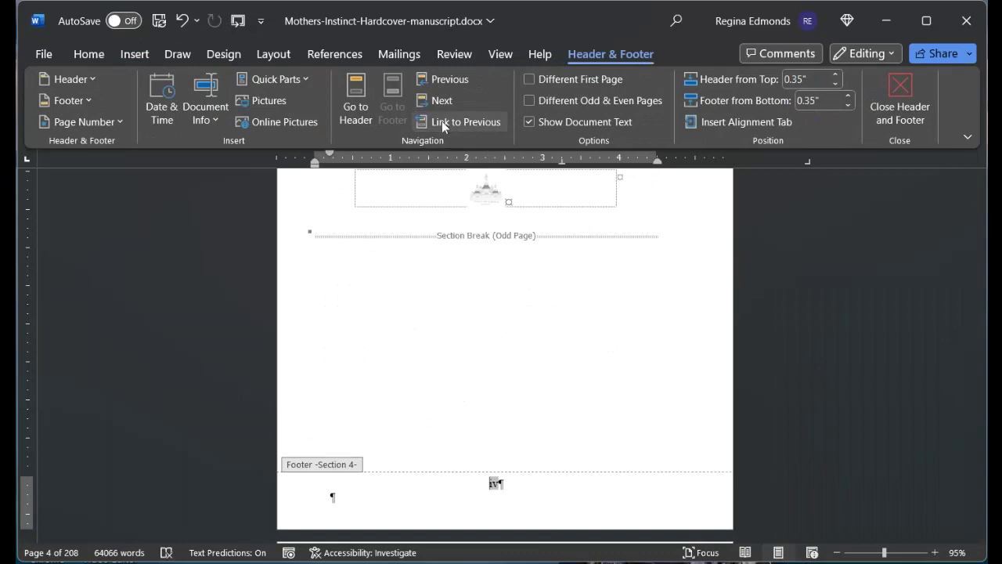
click(105, 124)
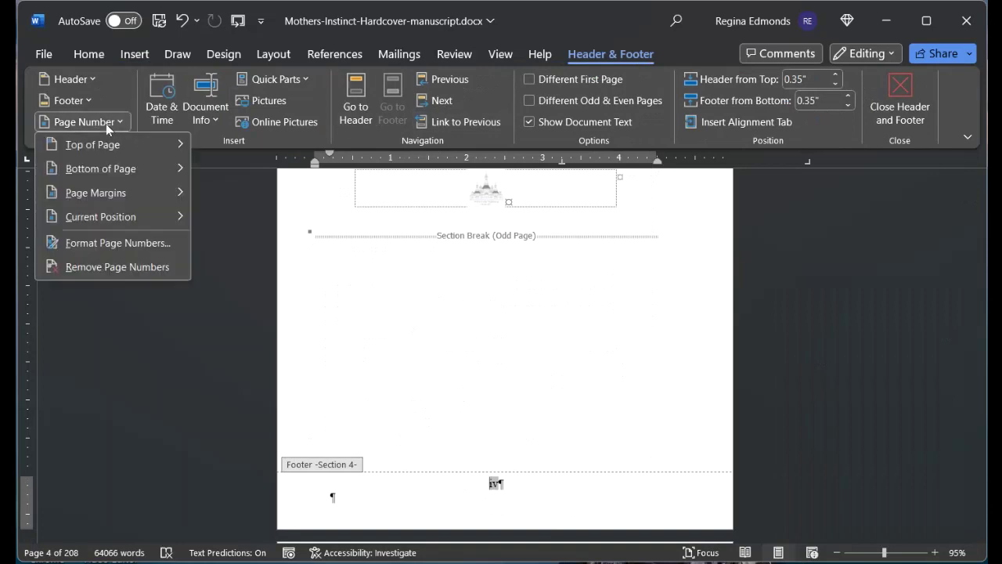
click(123, 242)
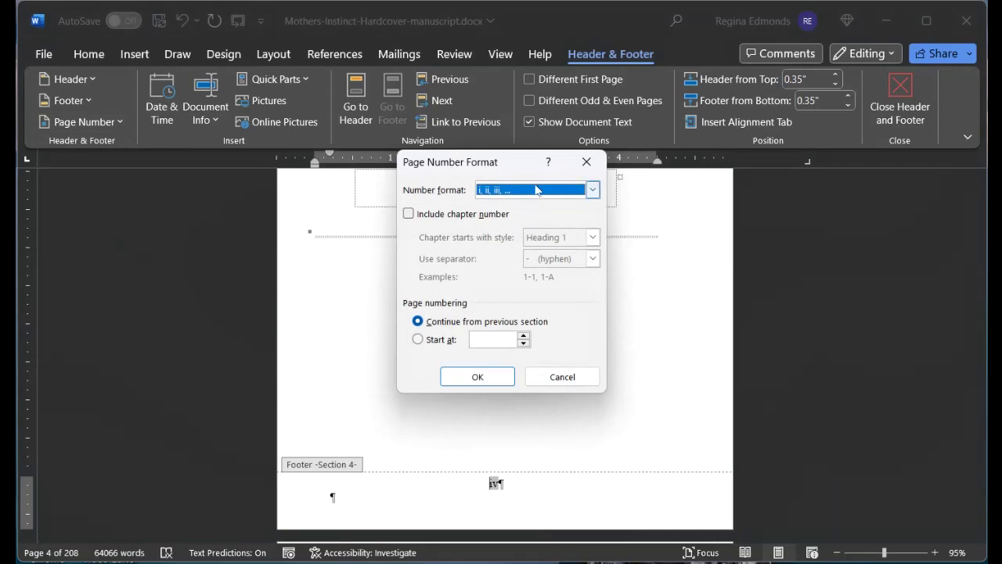
click(418, 339)
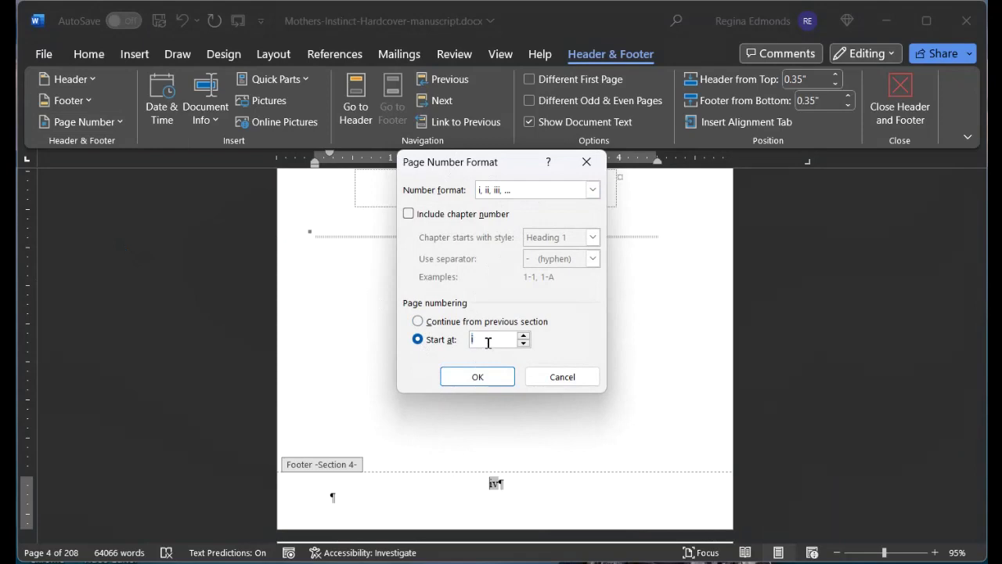
click(479, 377)
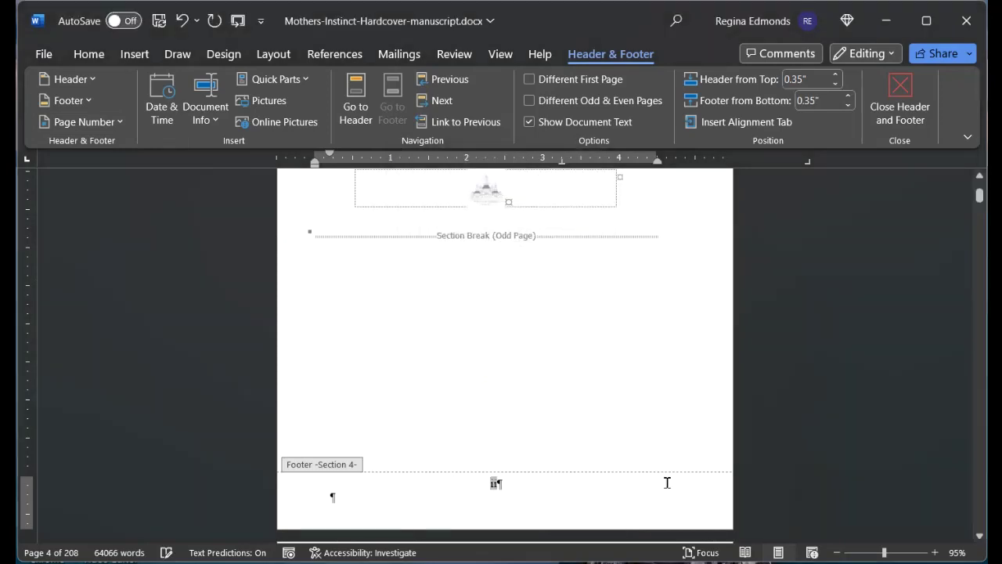
scroll(538, 502, up, 5)
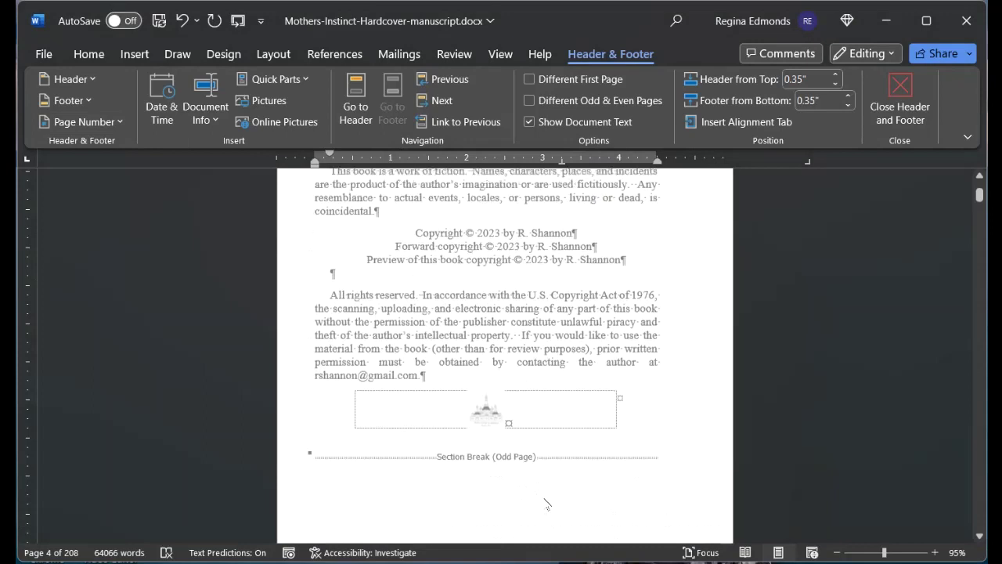
Step: Check the footer page numbers from the COPYRIGHT page through the front matter to the first page of Chapter 1
scroll(548, 504, up, 4)
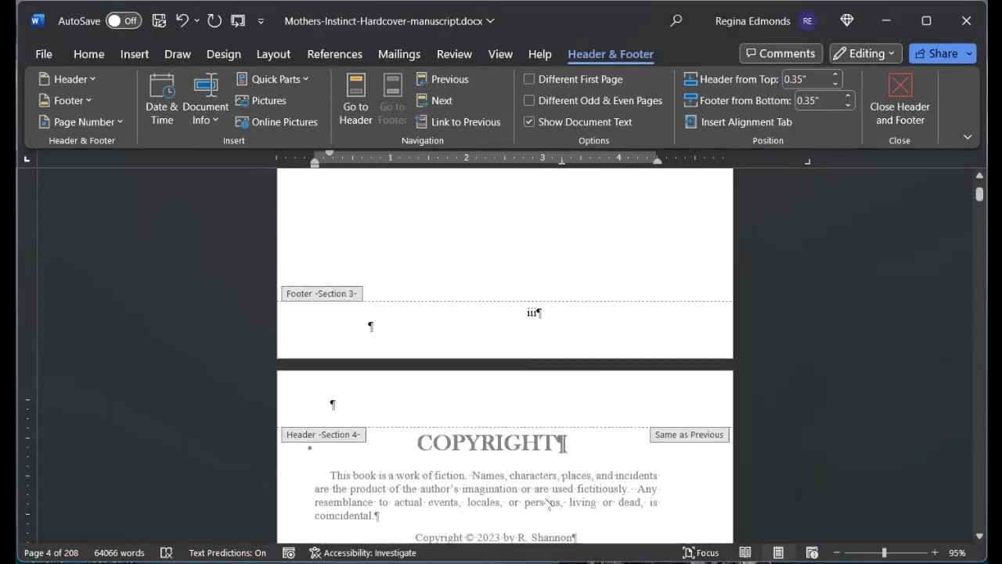
scroll(547, 503, down, 2)
scroll(548, 501, down, 1)
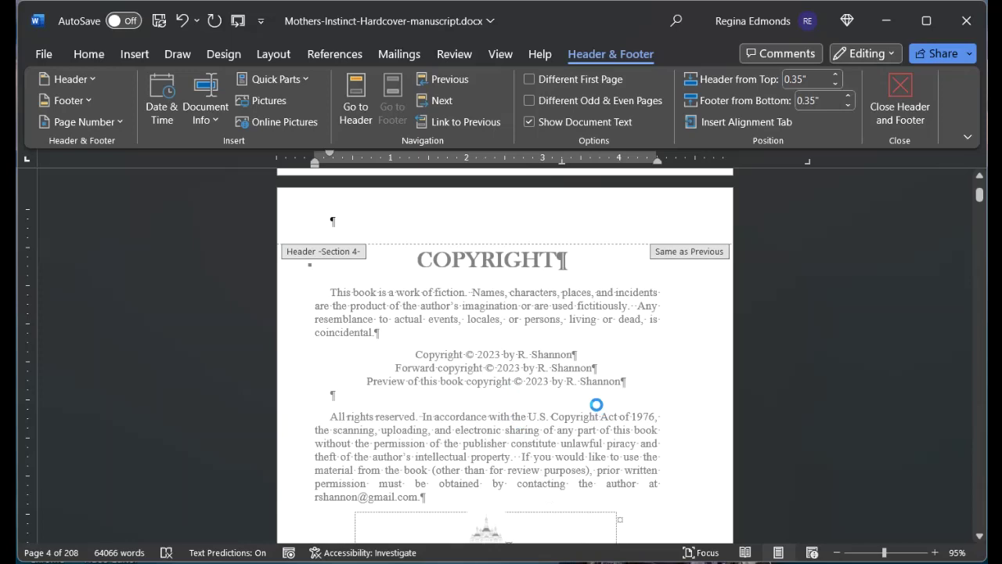
scroll(592, 395, down, 10)
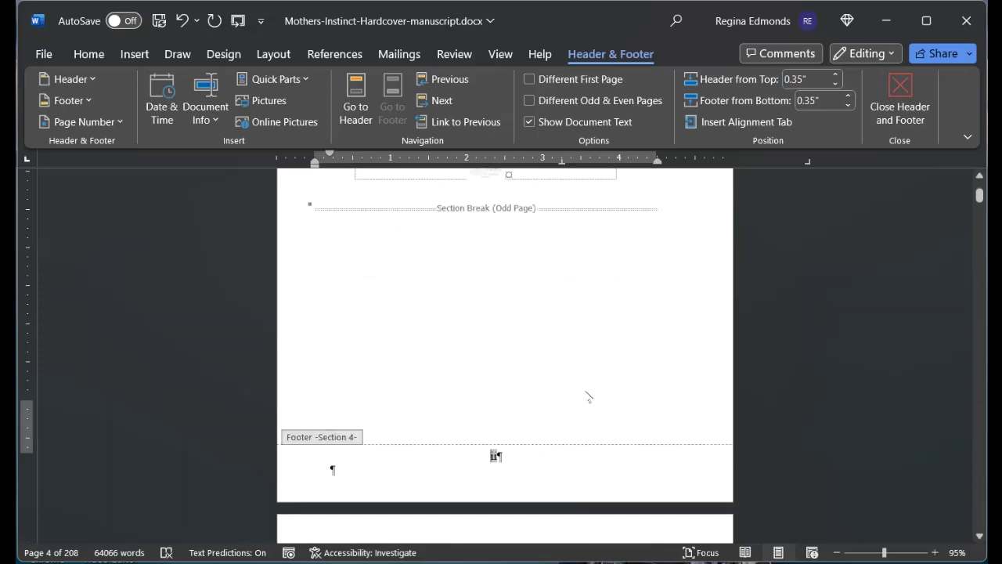
scroll(586, 393, down, 10)
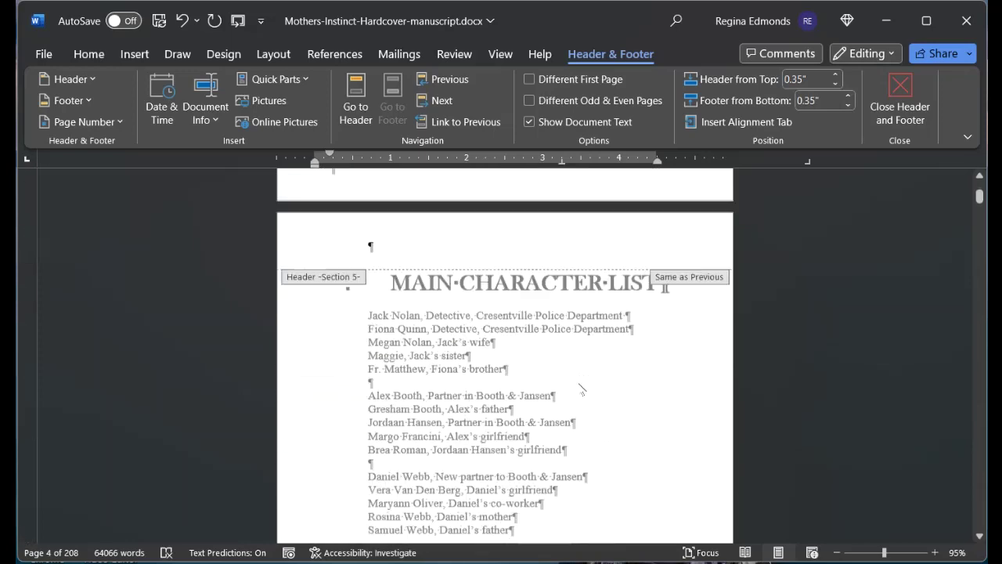
scroll(580, 389, down, 4)
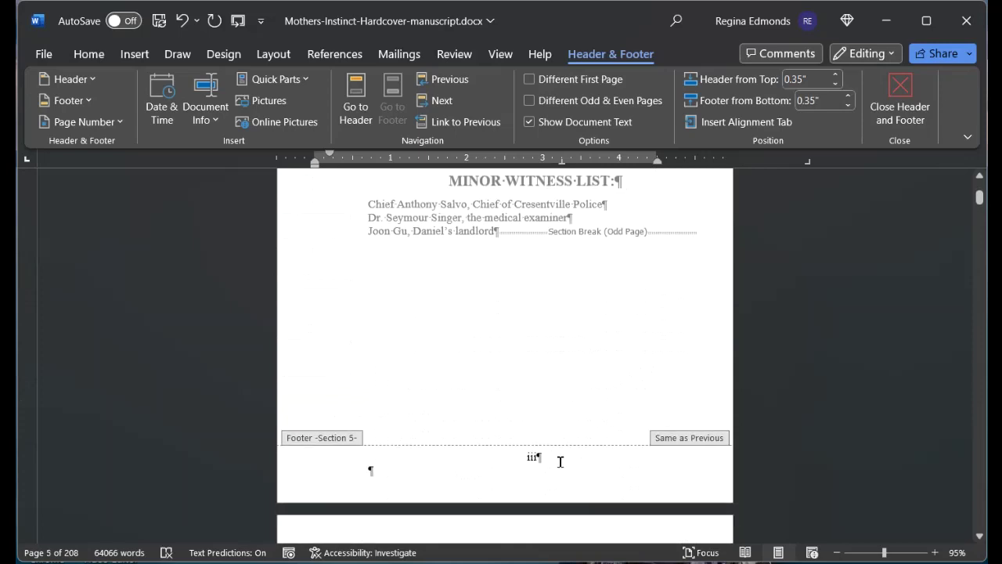
scroll(560, 462, down, 10)
scroll(560, 462, down, 5)
scroll(542, 397, down, 8)
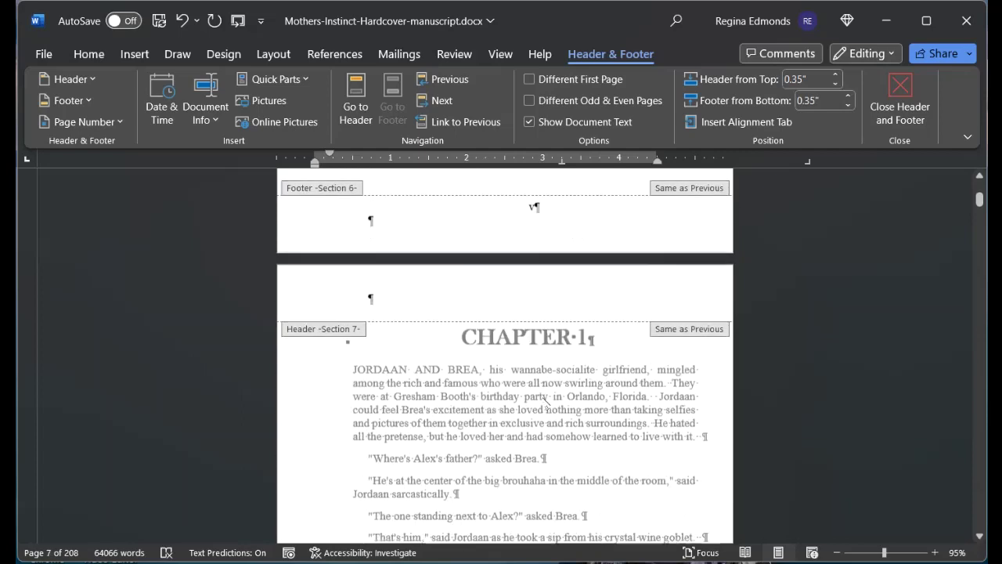
scroll(546, 401, down, 3)
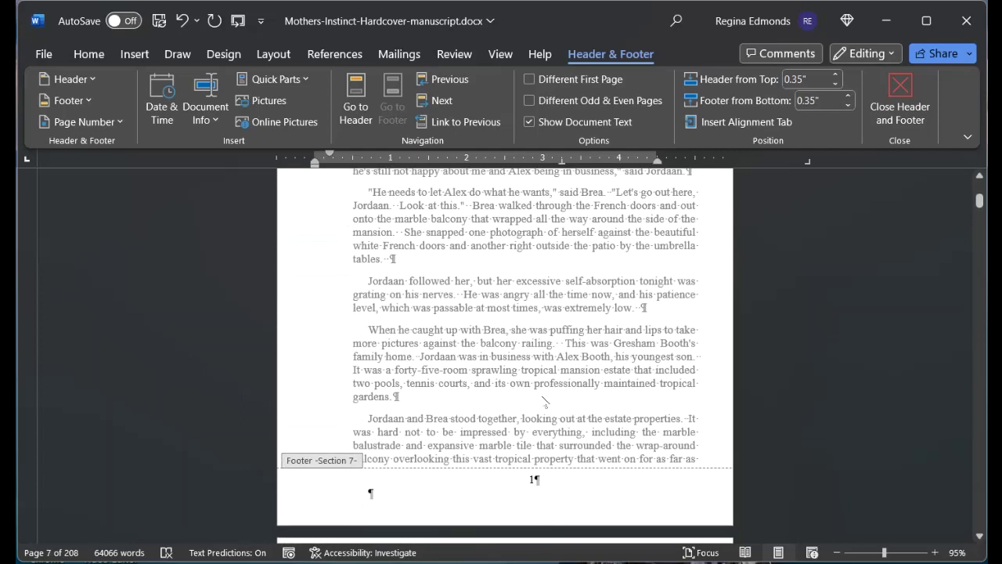
Step: Inspect the page number format settings of the Chapter 1 footer, leaving them as they are
click(598, 445)
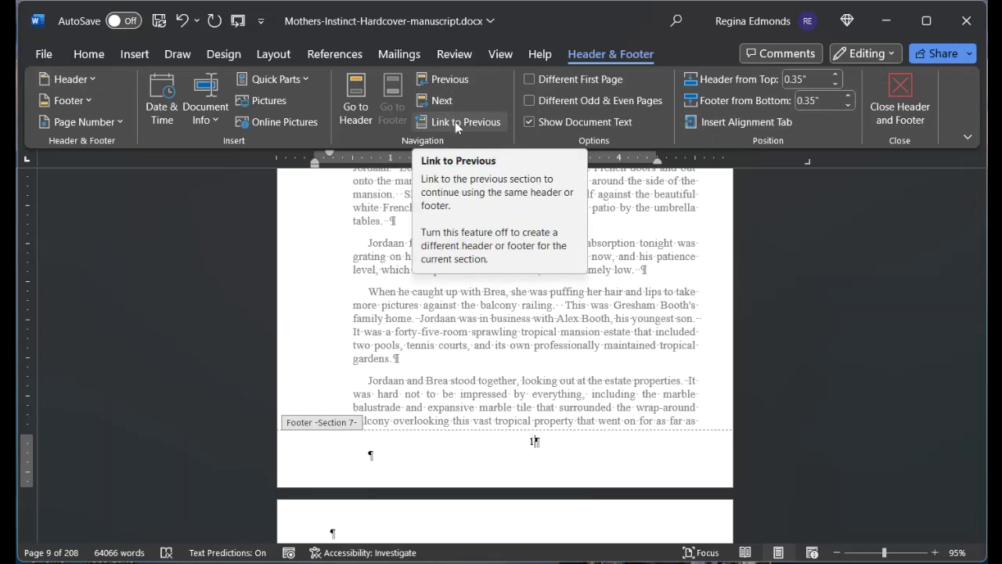
click(87, 120)
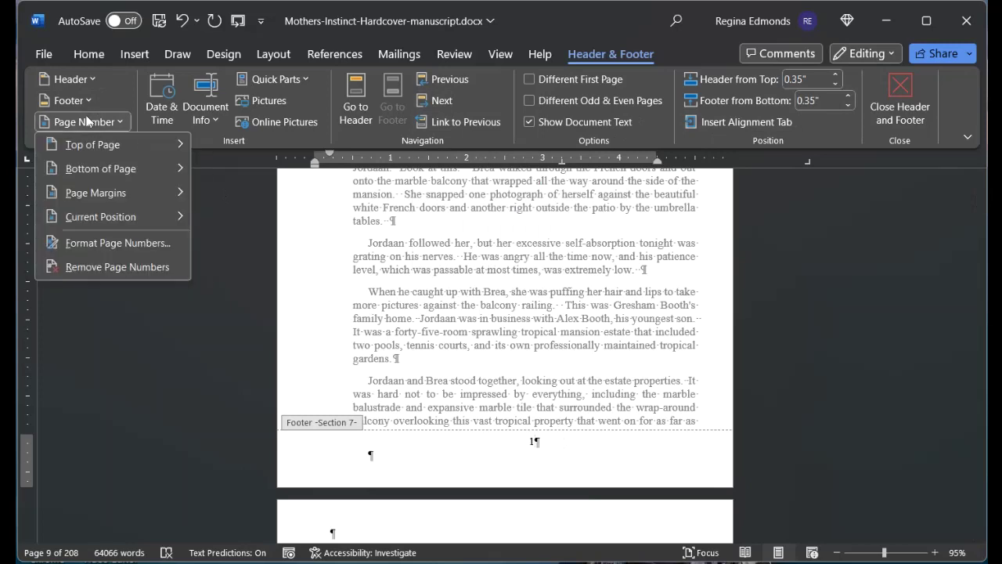
click(97, 248)
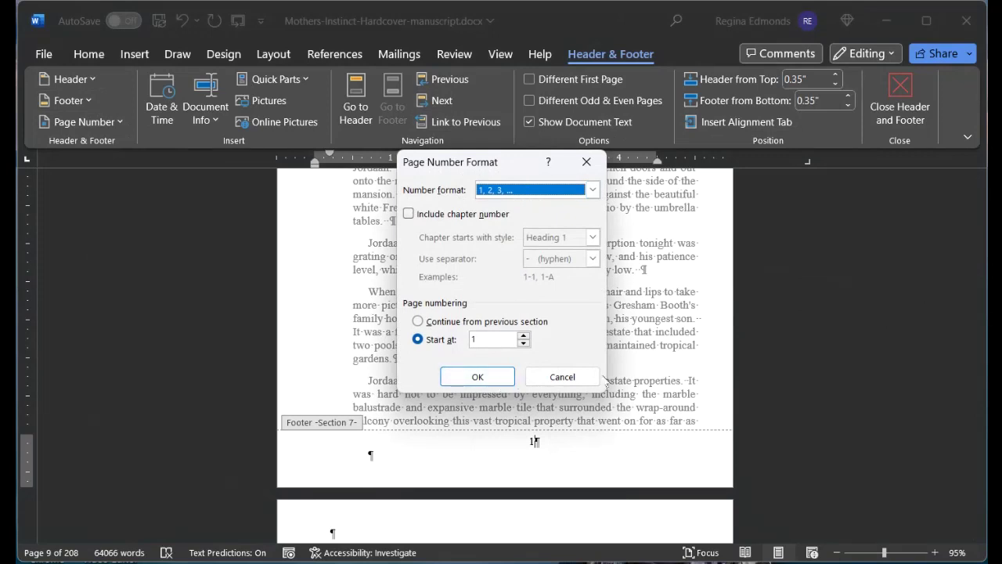
key(Escape)
Step: Check the footer page numbers through Chapter 1 and into the first pages of Chapter 2, and leave footer editing
scroll(642, 396, down, 5)
scroll(642, 396, down, 15)
scroll(642, 396, down, 15)
scroll(643, 395, down, 15)
scroll(638, 393, down, 15)
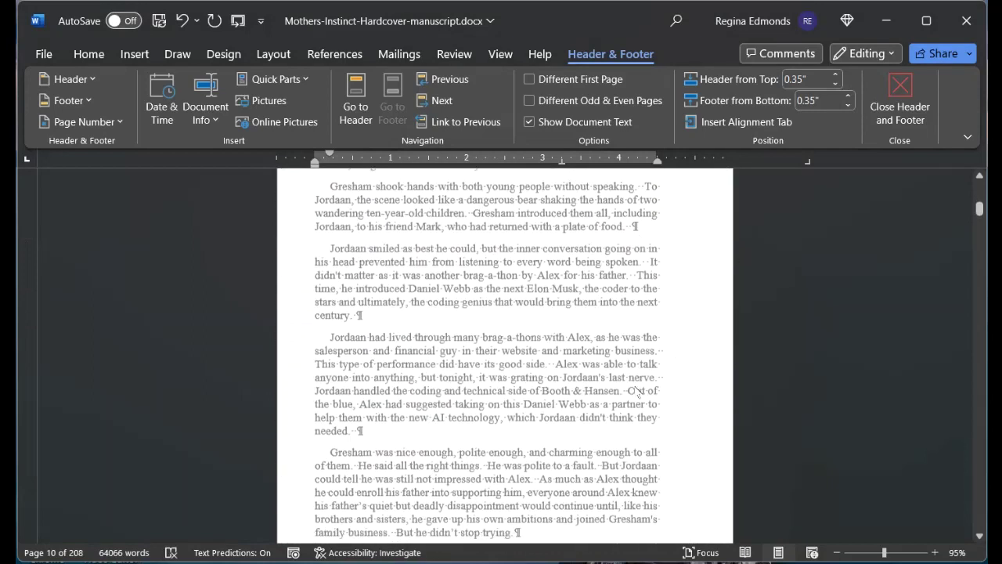
scroll(639, 390, down, 15)
scroll(639, 390, down, 15)
scroll(636, 386, down, 15)
scroll(637, 386, down, 15)
scroll(637, 386, down, 15)
scroll(637, 384, down, 1)
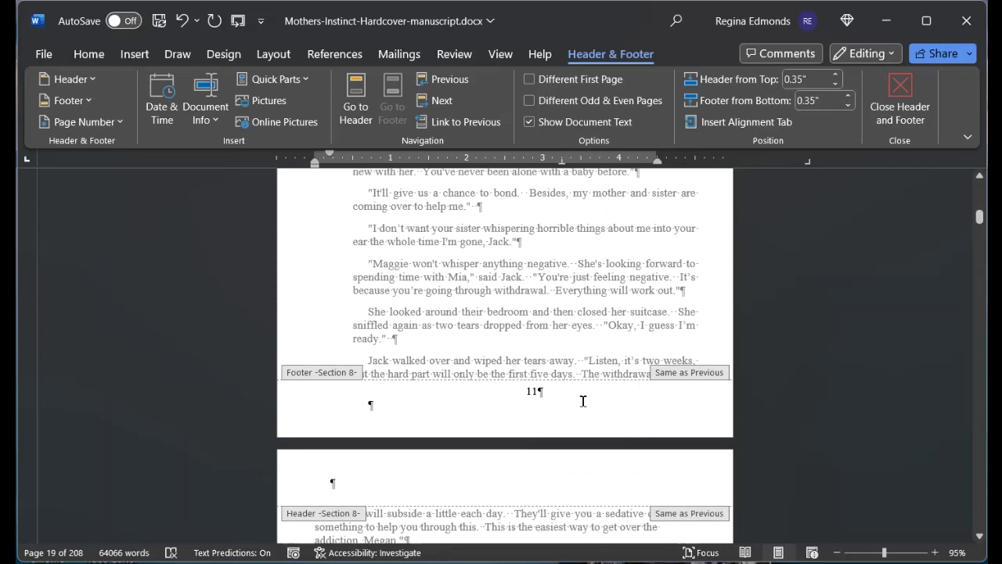
scroll(583, 401, up, 15)
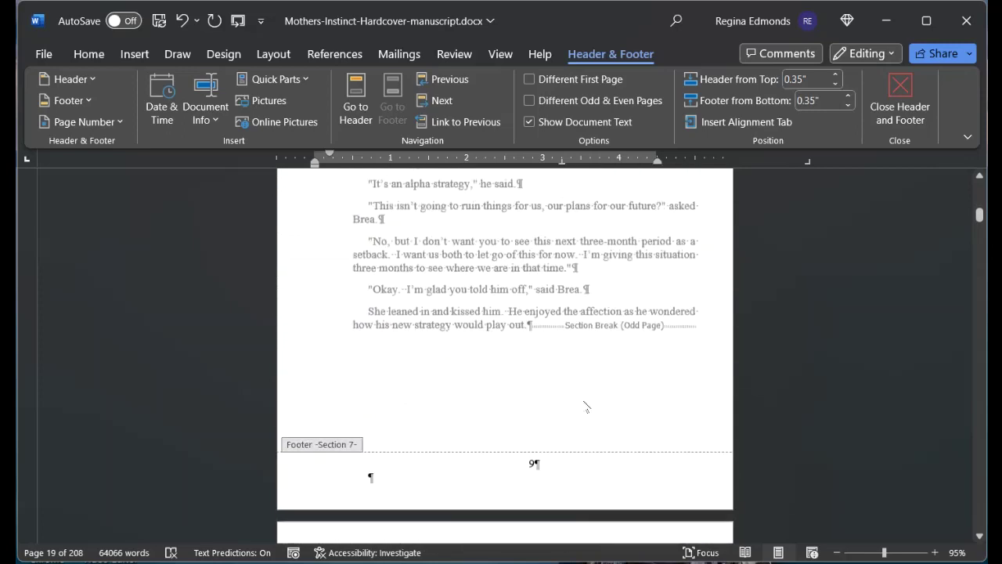
scroll(586, 406, up, 2)
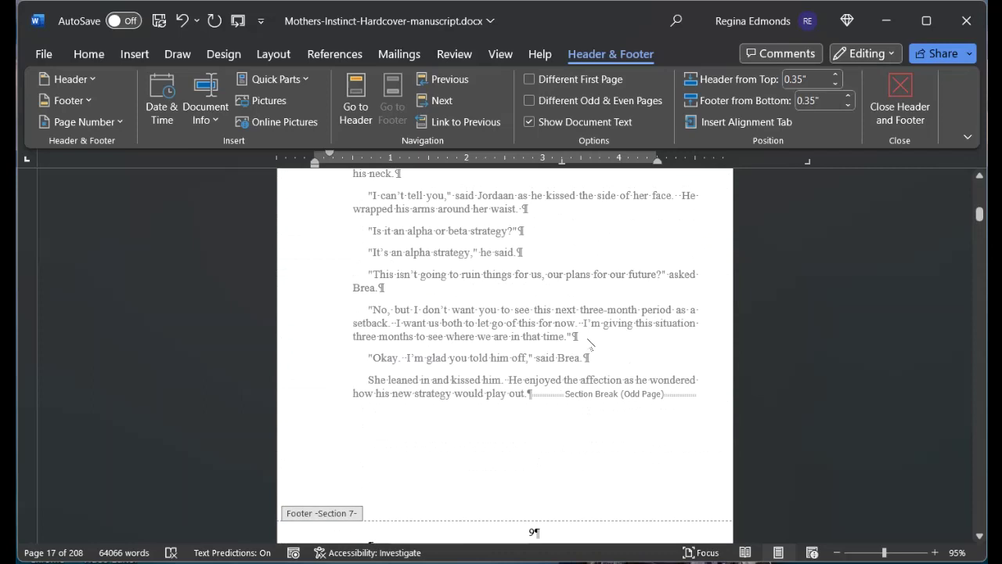
scroll(587, 396, down, 12)
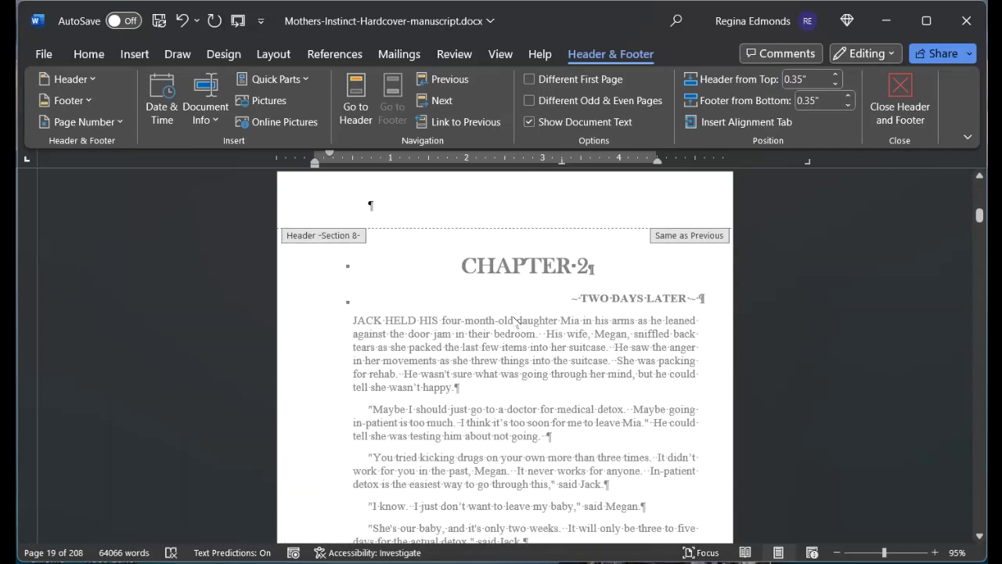
click(902, 98)
Step: Review the front matter footers from the opening title page to the COPYRIGHT page for page numbers
scroll(586, 292, down, 15)
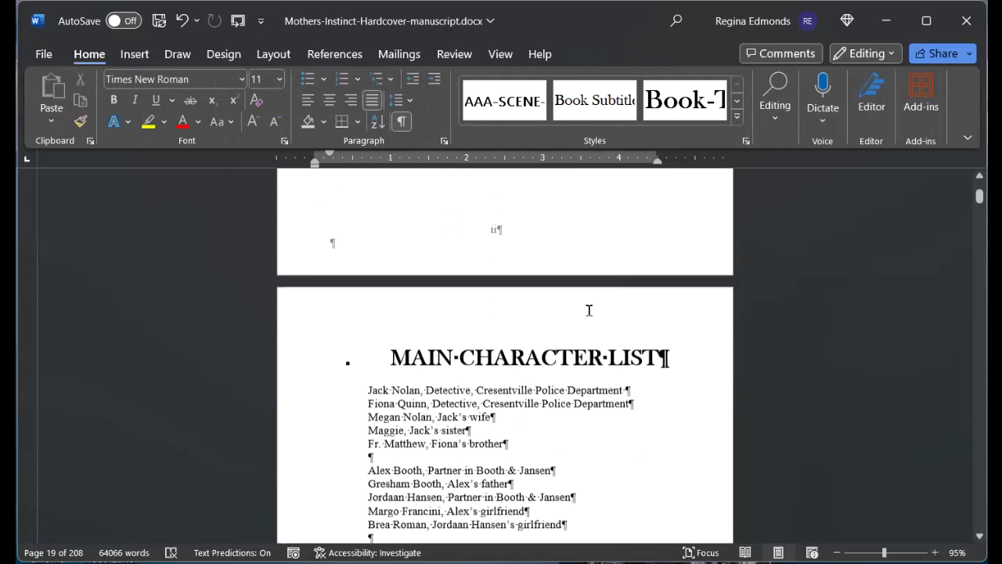
scroll(589, 309, down, 10)
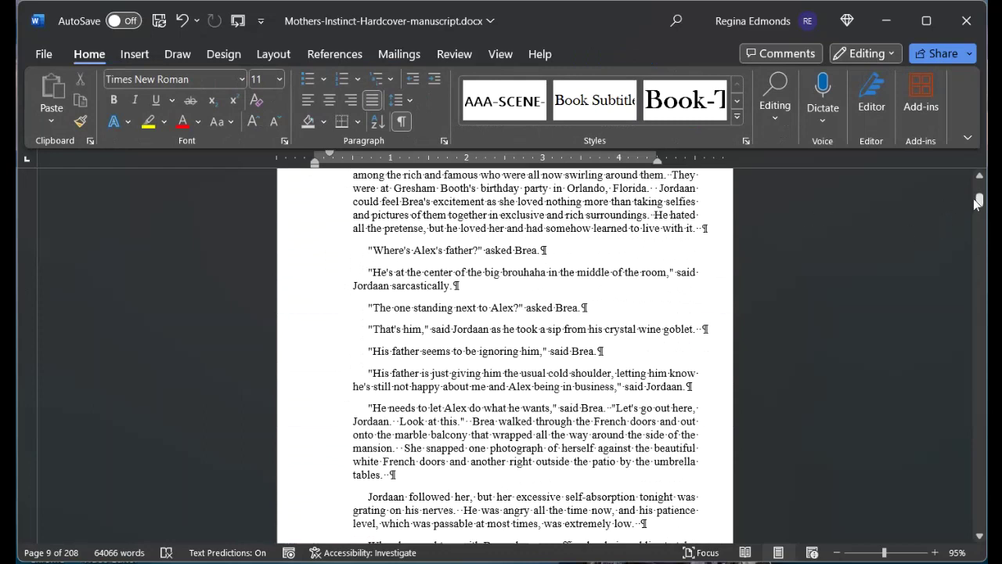
drag(980, 202, 979, 189)
scroll(645, 289, down, 3)
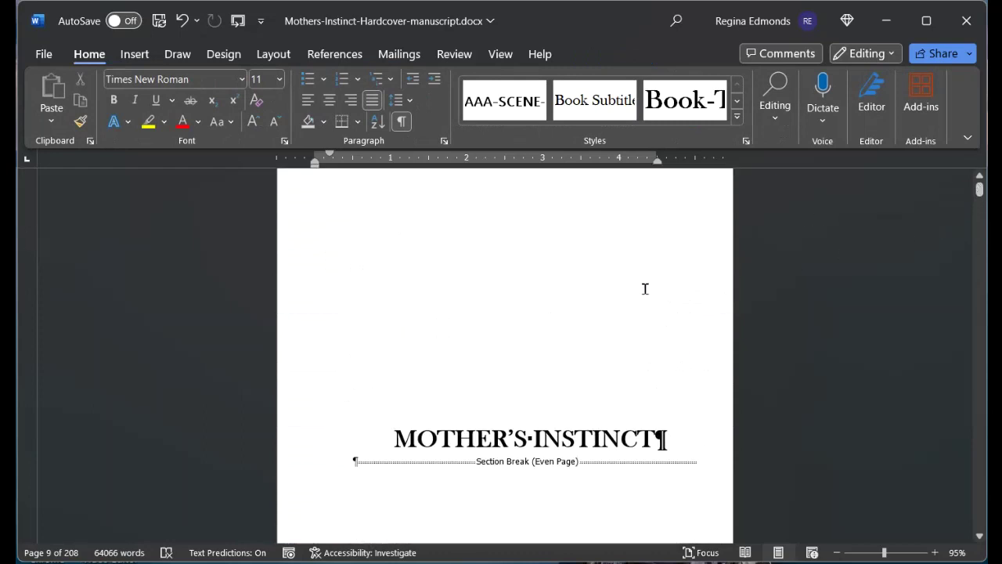
scroll(644, 287, down, 5)
scroll(615, 396, down, 2)
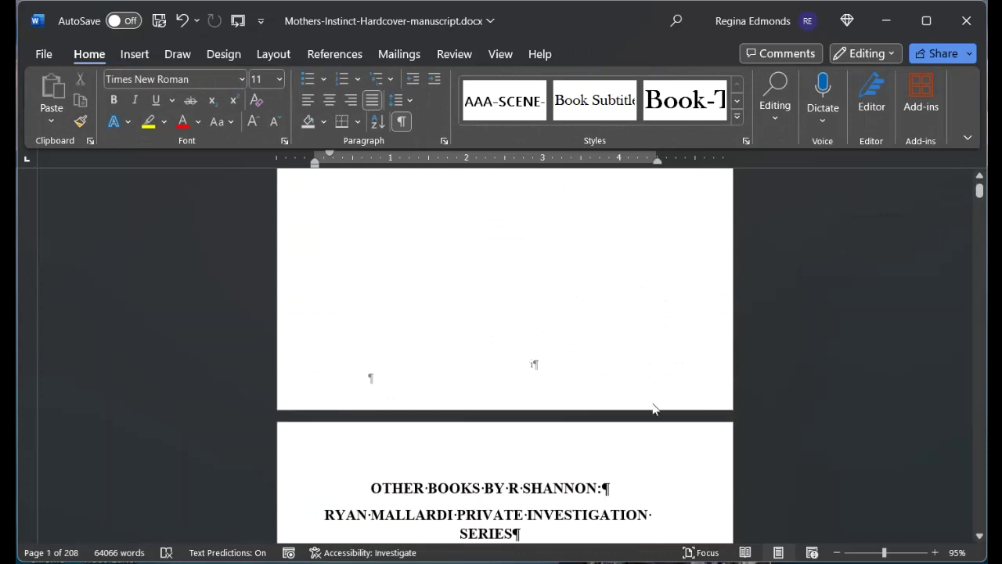
scroll(633, 425, down, 15)
scroll(634, 426, down, 15)
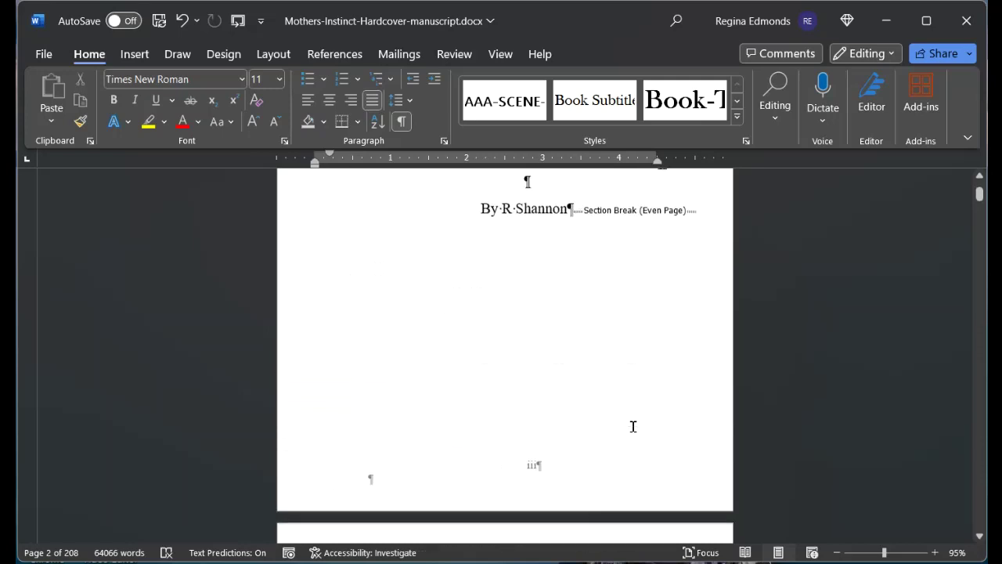
scroll(634, 425, down, 15)
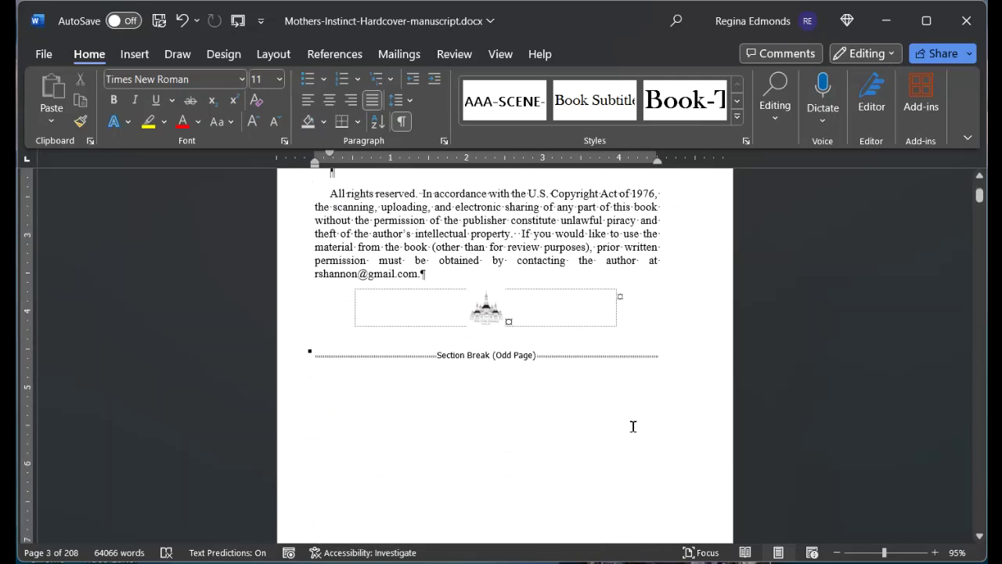
scroll(633, 426, down, 5)
scroll(557, 388, up, 8)
scroll(557, 388, up, 15)
scroll(558, 385, up, 10)
scroll(613, 402, down, 9)
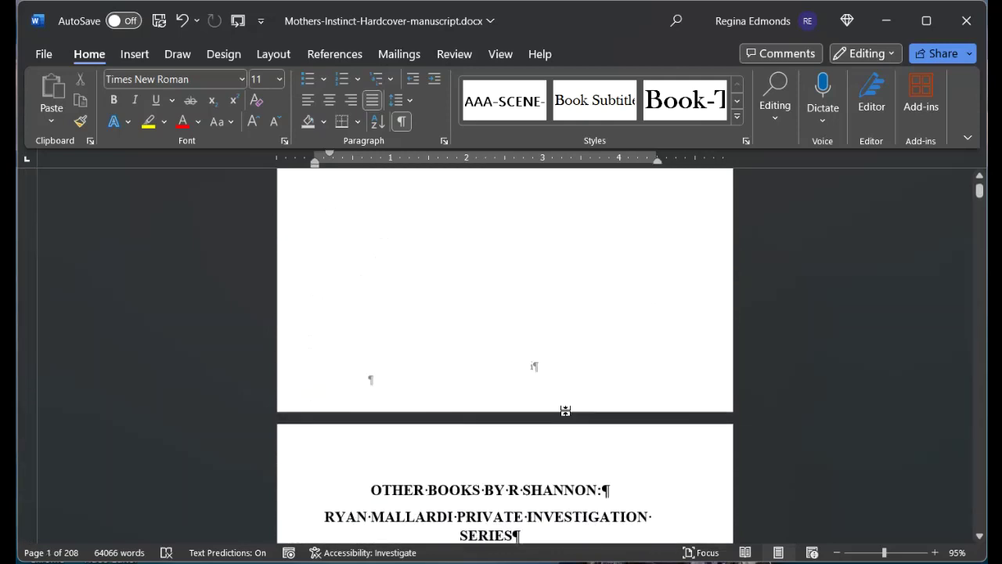
Step: Remove the page numbers from the Section 1 footer on the opening MOTHER'S INSTINCT title page
double_click(535, 365)
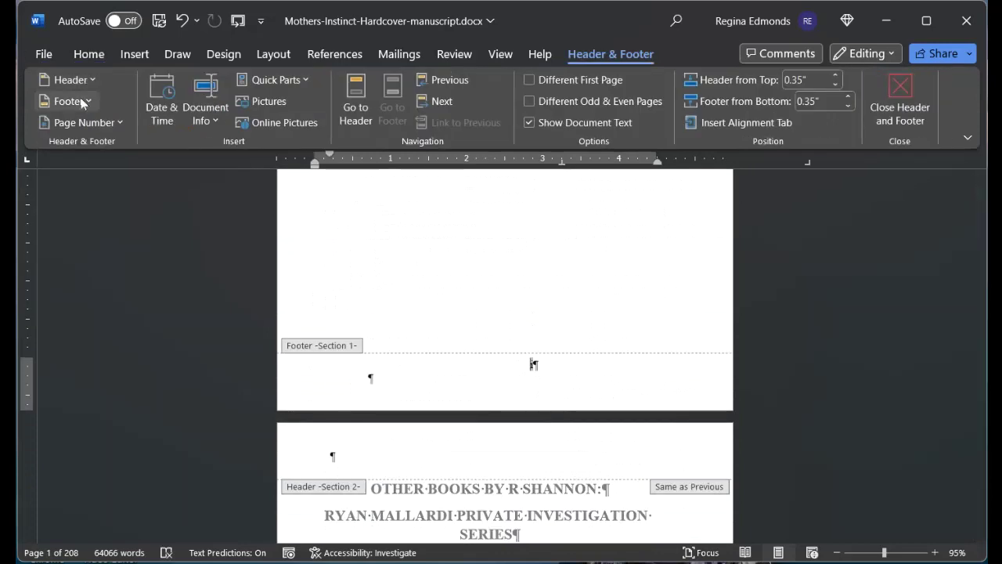
click(86, 122)
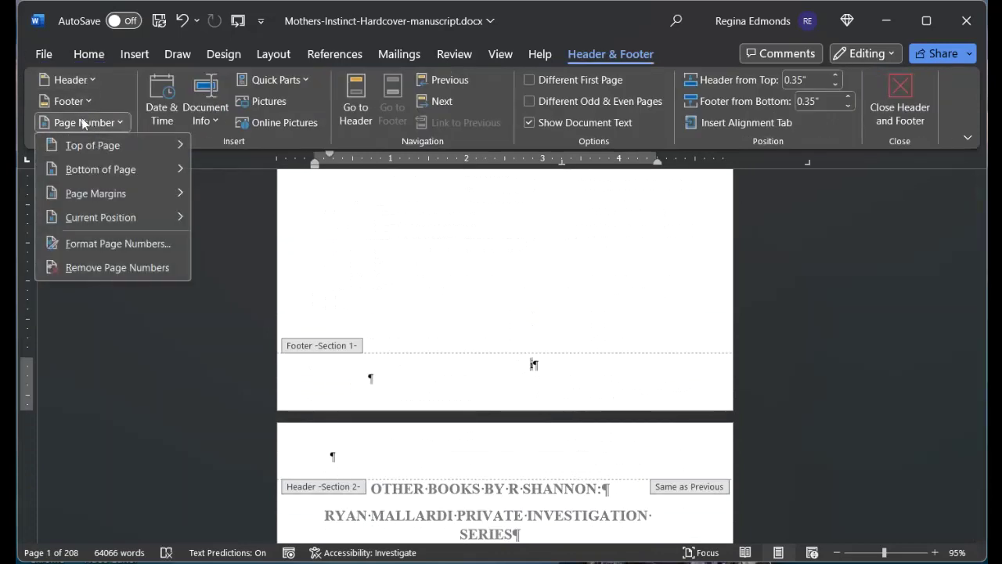
click(85, 268)
Step: Remove the page numbers from the Section 3 footer on the MOTHER'S INSTINCT byline page and close footer editing
scroll(564, 384, down, 7)
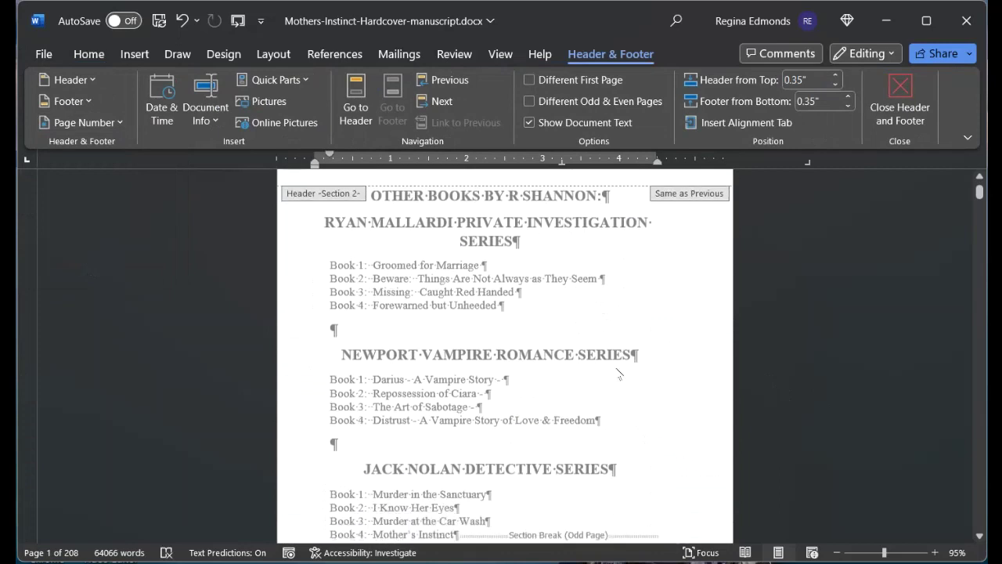
scroll(609, 366, down, 6)
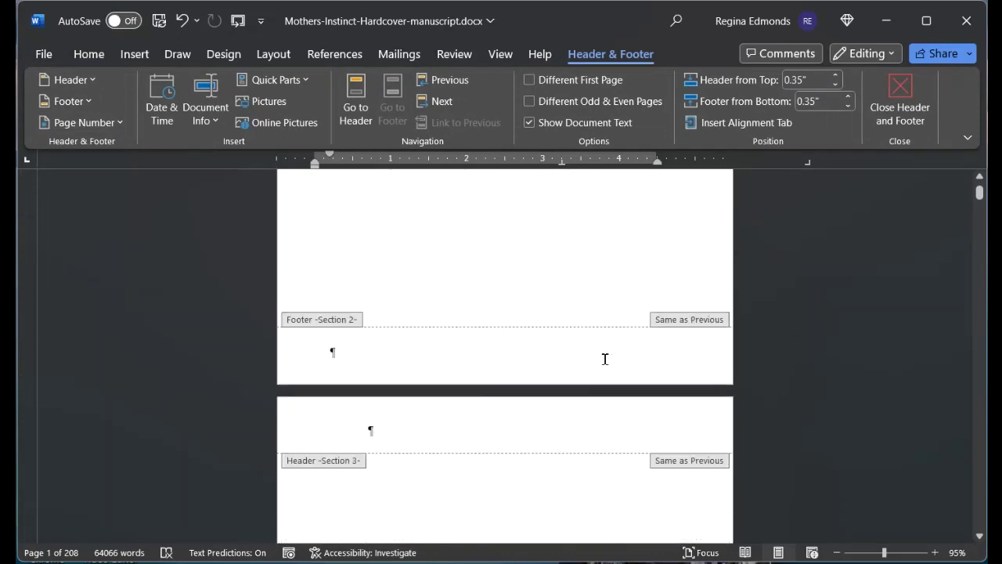
scroll(604, 358, down, 6)
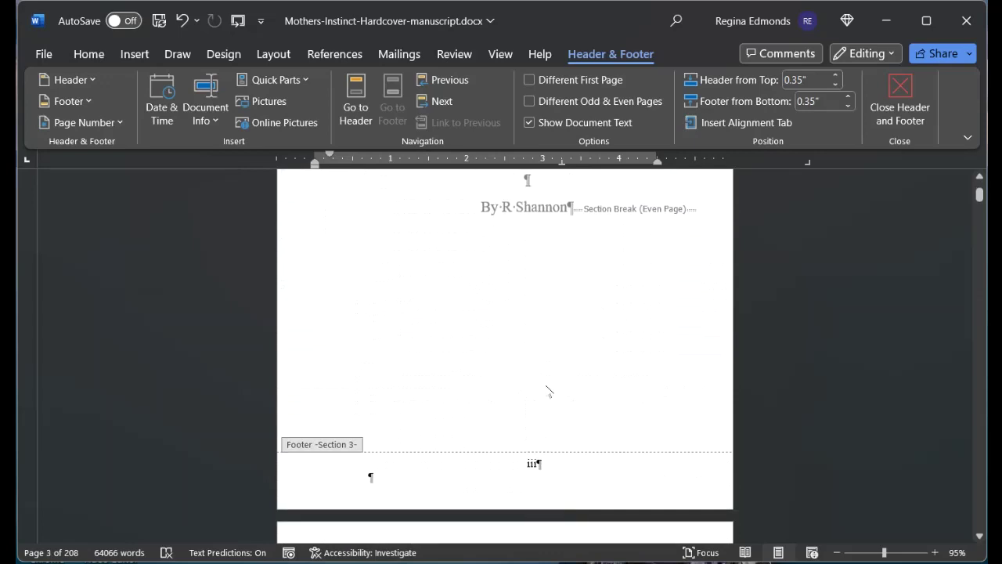
scroll(539, 409, up, 3)
scroll(548, 368, down, 4)
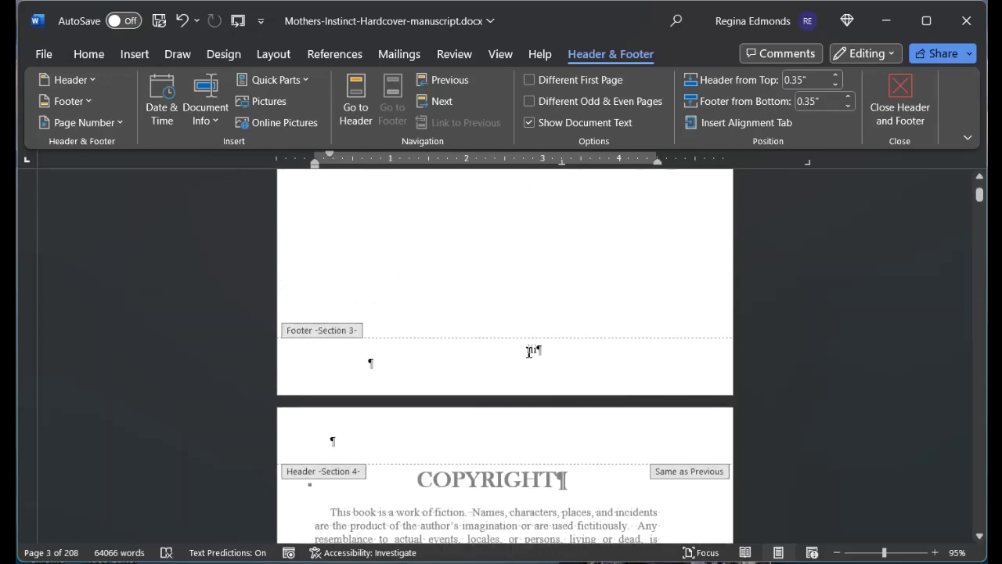
double_click(533, 351)
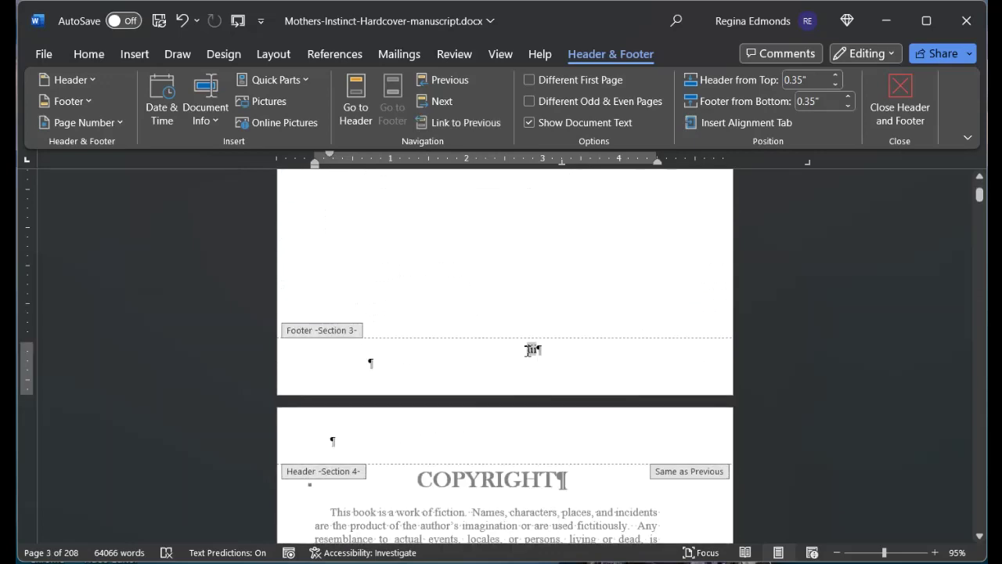
click(121, 123)
click(127, 263)
scroll(621, 347, down, 8)
scroll(621, 347, down, 5)
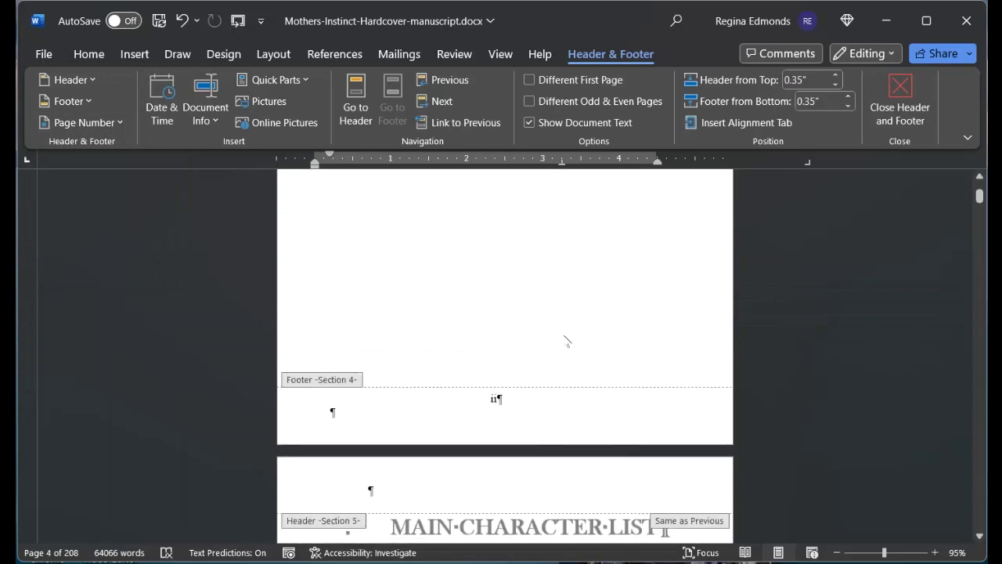
click(899, 98)
Step: Check the footers from the opening title page to the byline page before the COPYRIGHT page
scroll(638, 289, up, 5)
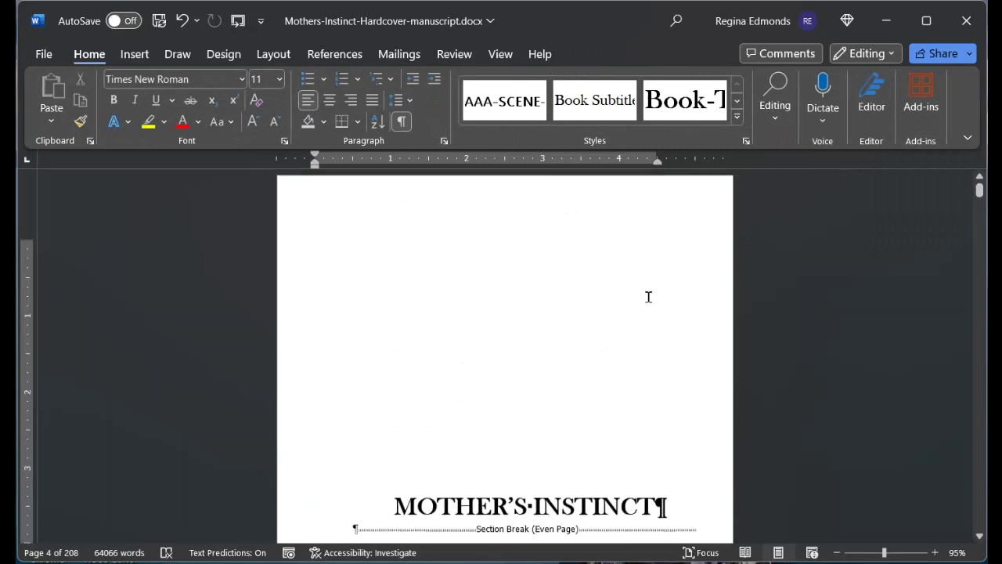
scroll(648, 296, down, 10)
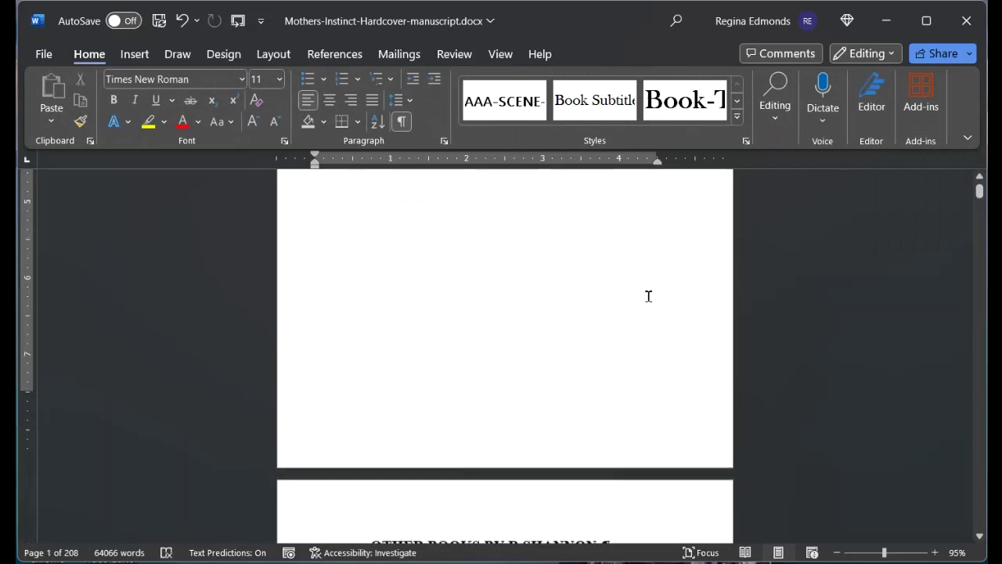
scroll(649, 296, down, 15)
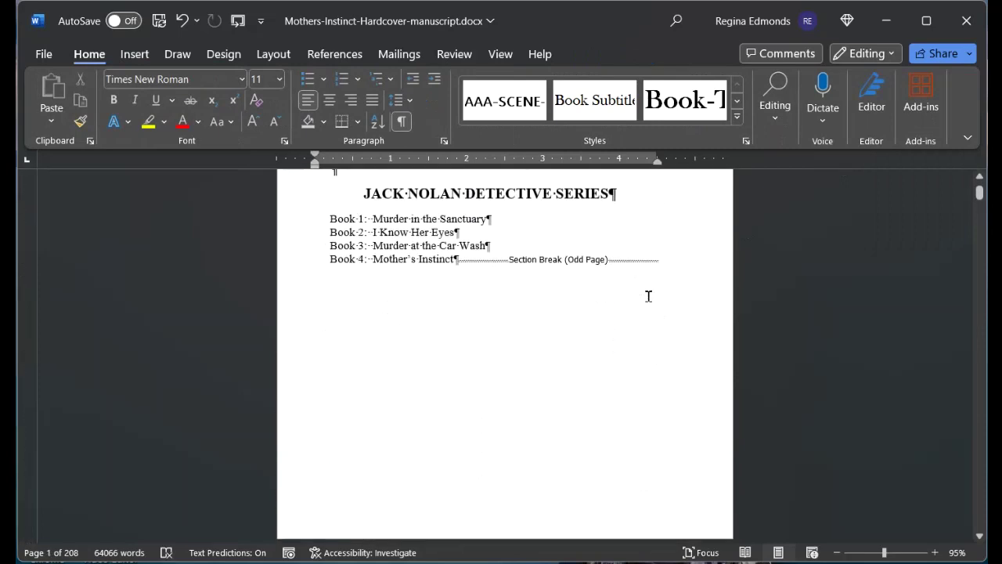
scroll(648, 296, down, 10)
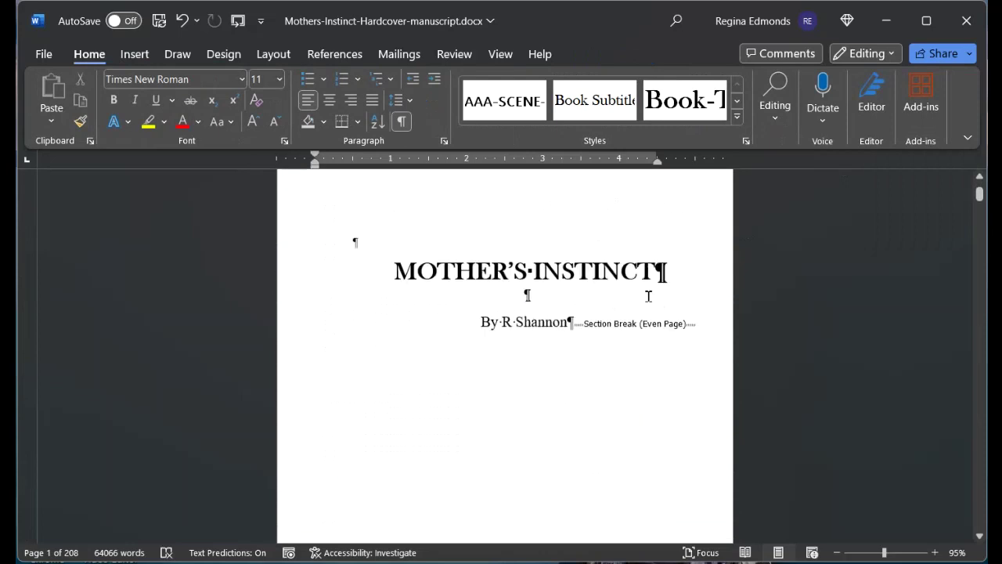
scroll(649, 296, down, 10)
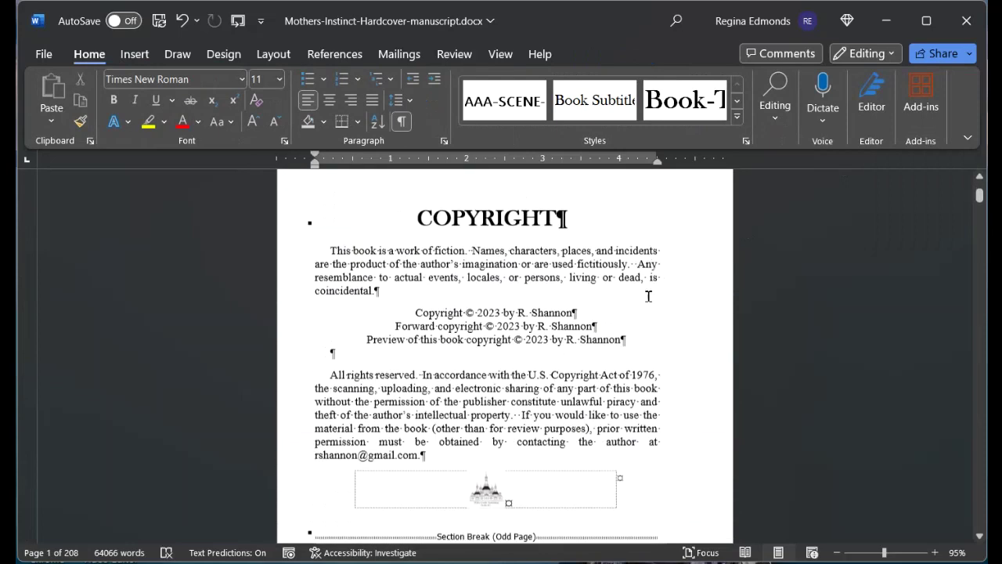
Step: Check the footer page numbers from the COPYRIGHT page through to the start of CHAPTER 1
scroll(648, 296, down, 10)
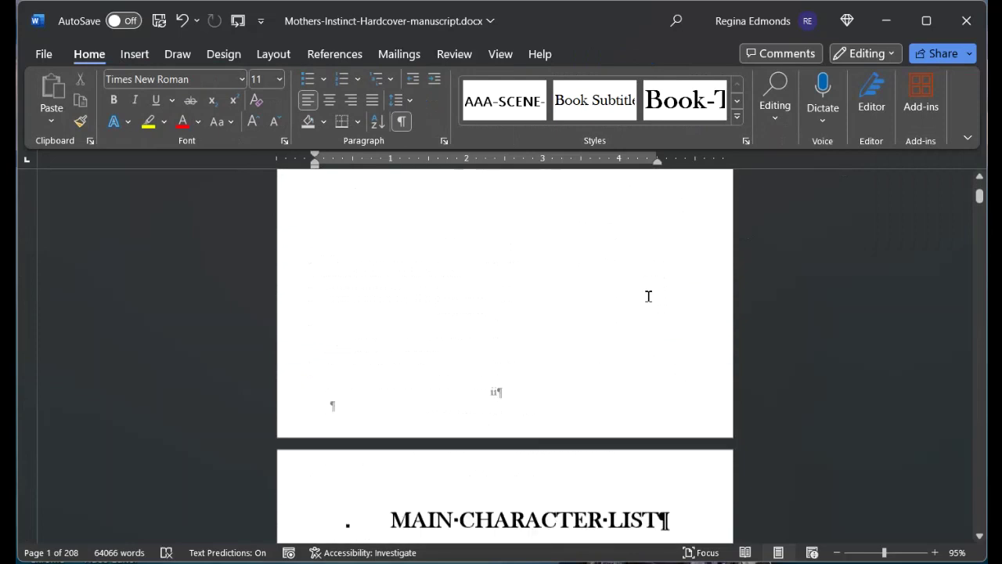
scroll(648, 296, down, 10)
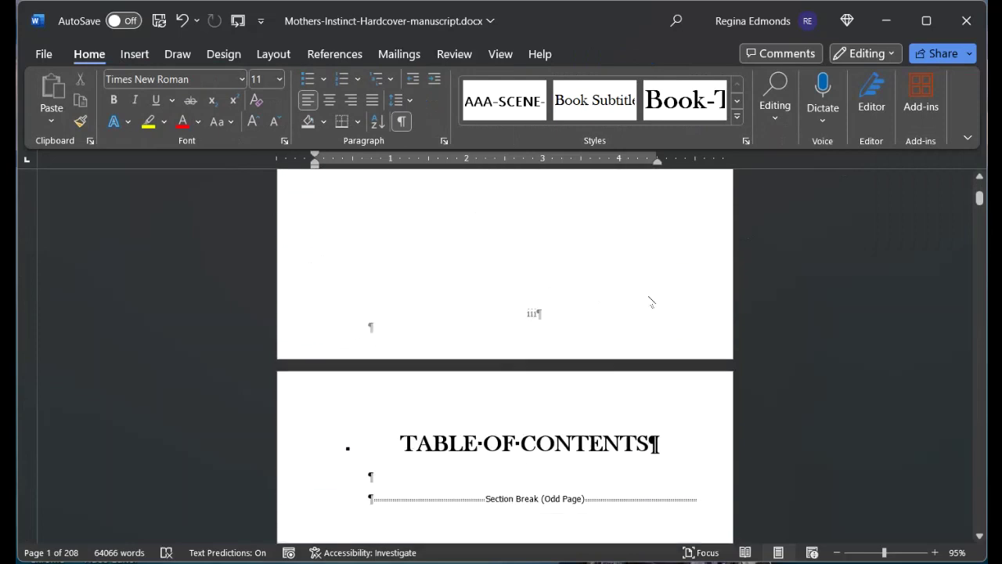
scroll(648, 296, down, 10)
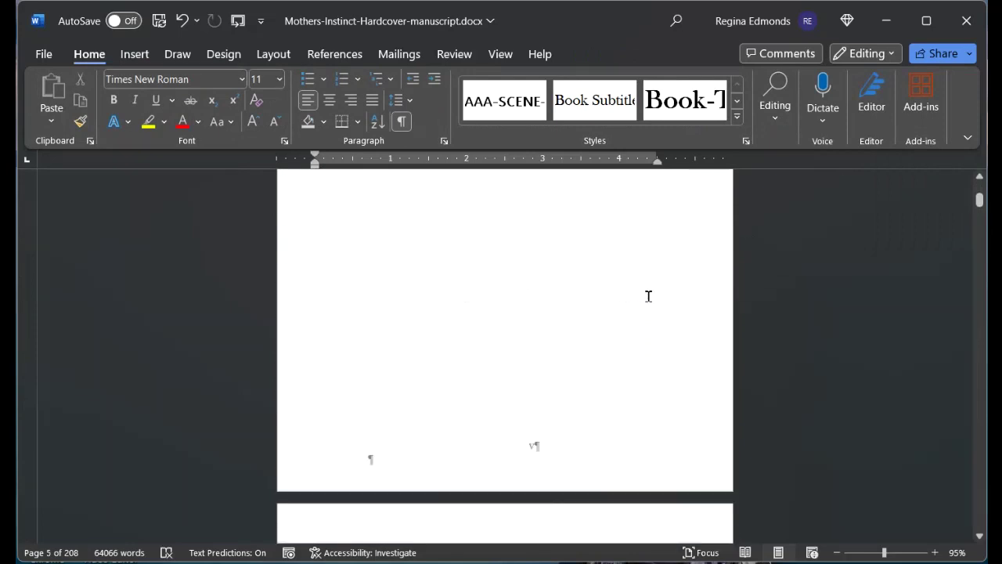
scroll(650, 300, down, 1)
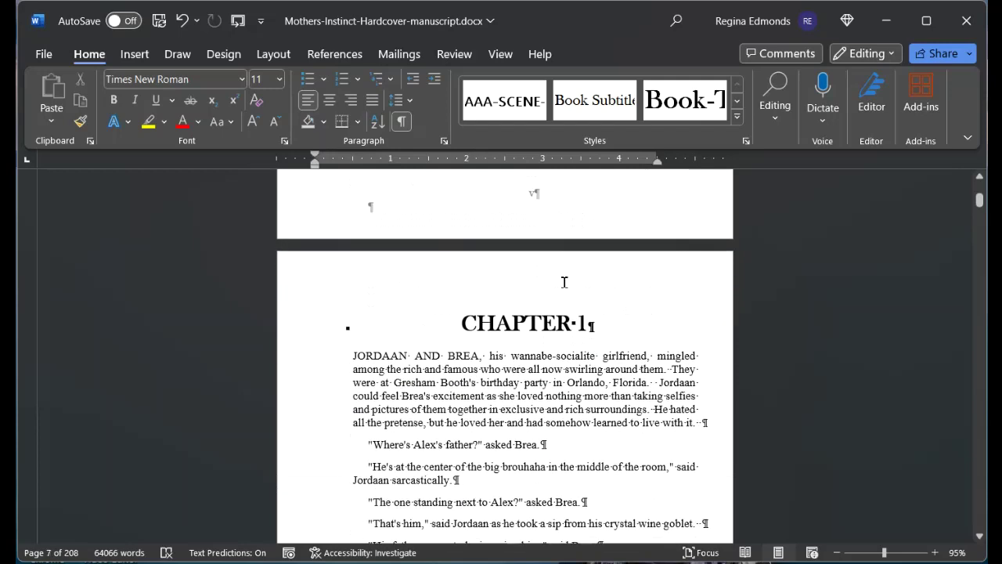
click(564, 282)
Step: Insert a Blank header on the TABLE OF CONTENTS page with centred text "MOTHER'S INSTINCT", and unlink it from the previous section
scroll(642, 269, up, 10)
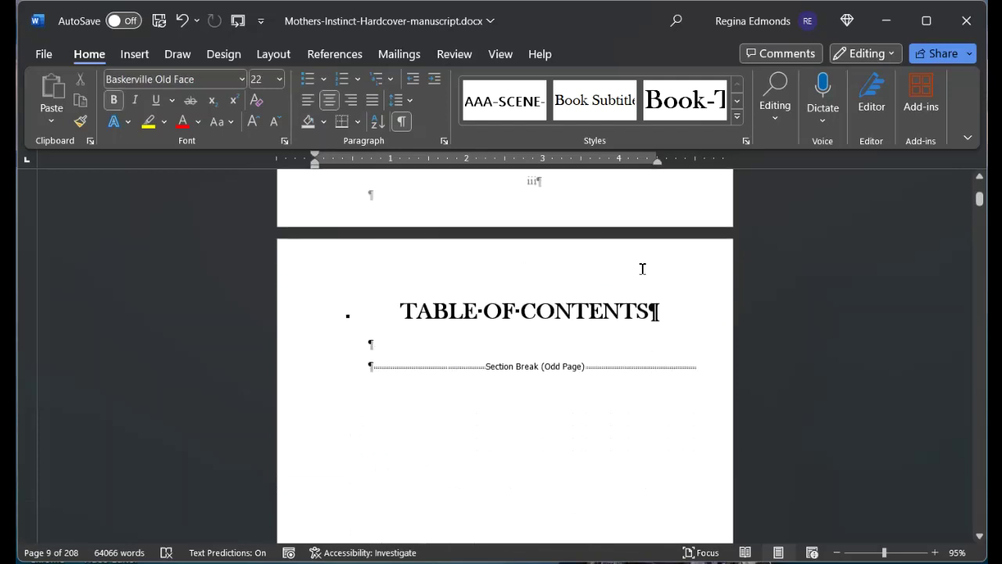
scroll(639, 268, up, 1)
scroll(611, 262, down, 2)
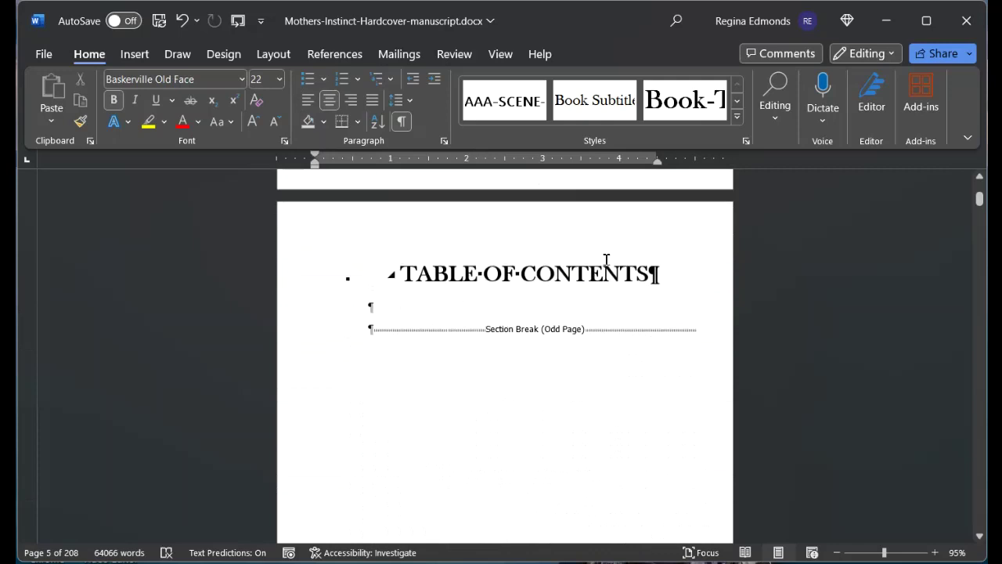
click(398, 264)
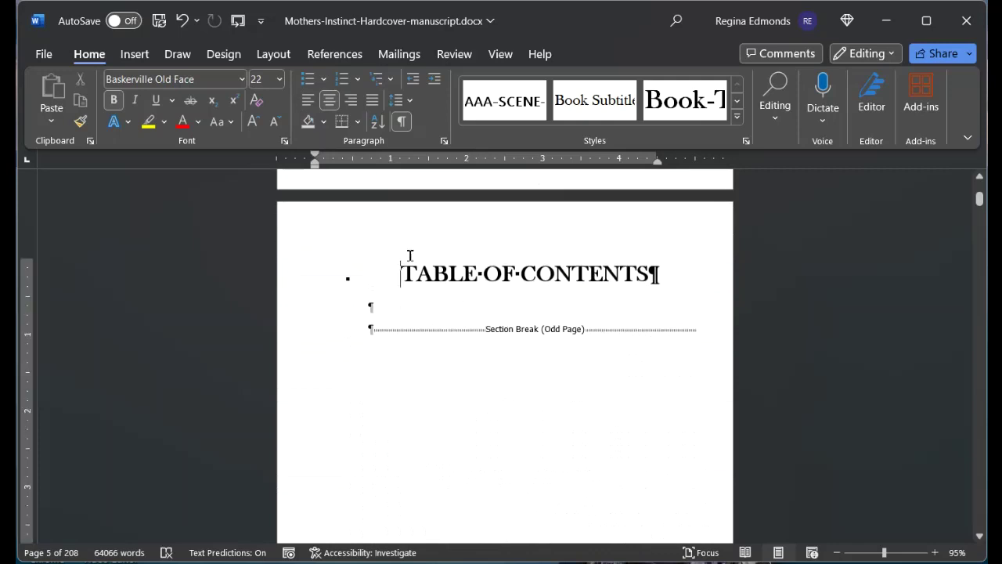
click(137, 55)
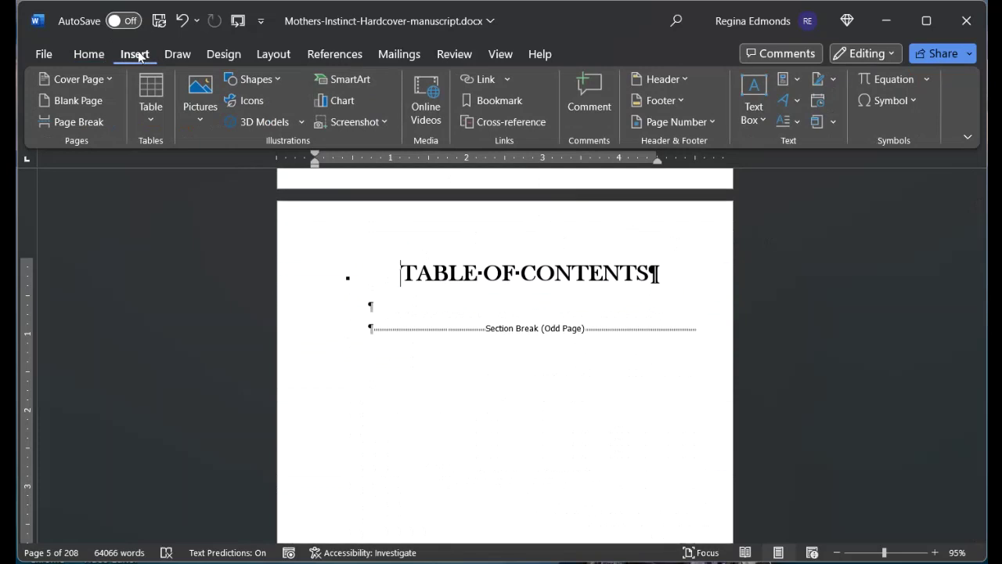
click(674, 78)
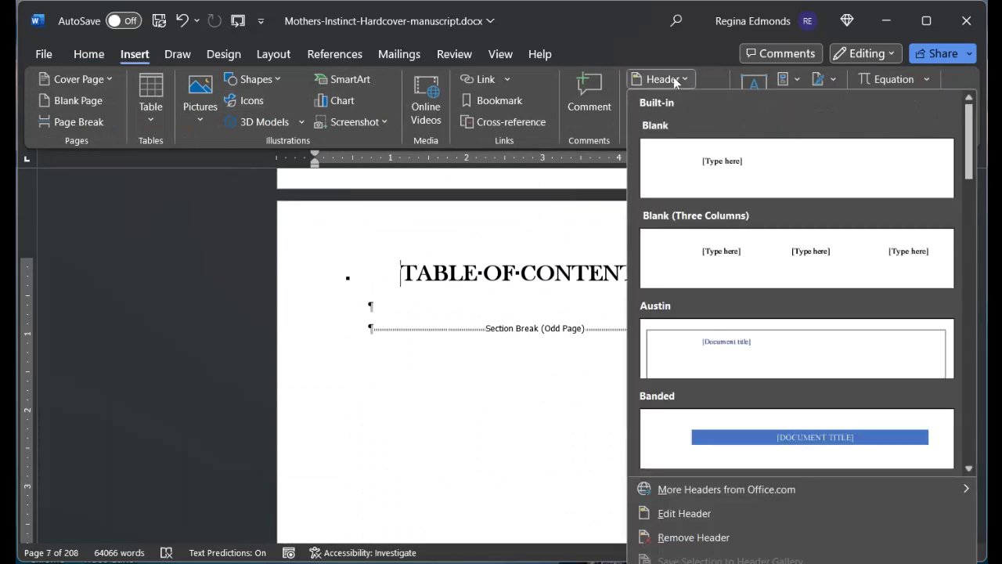
click(722, 166)
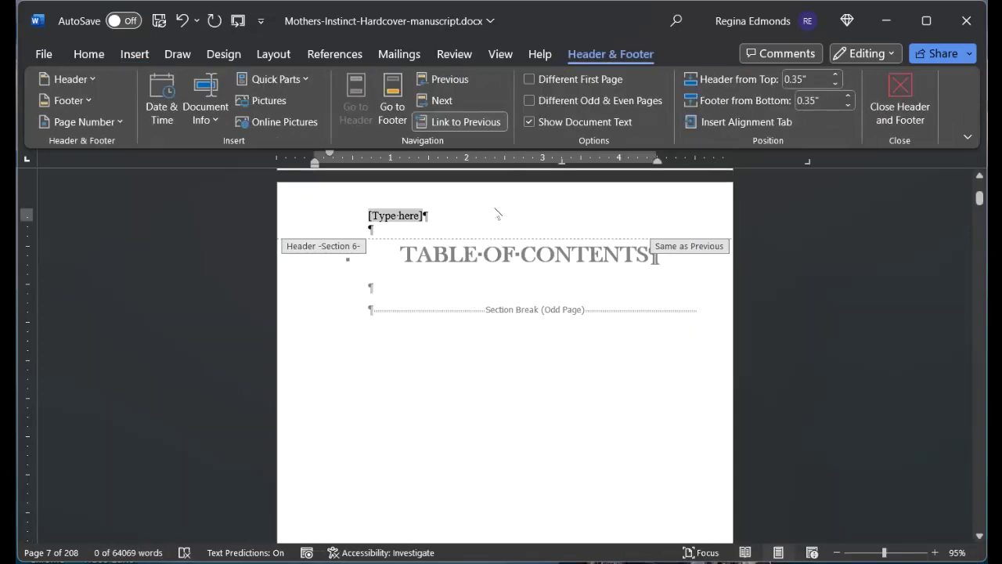
key(ctrl+e)
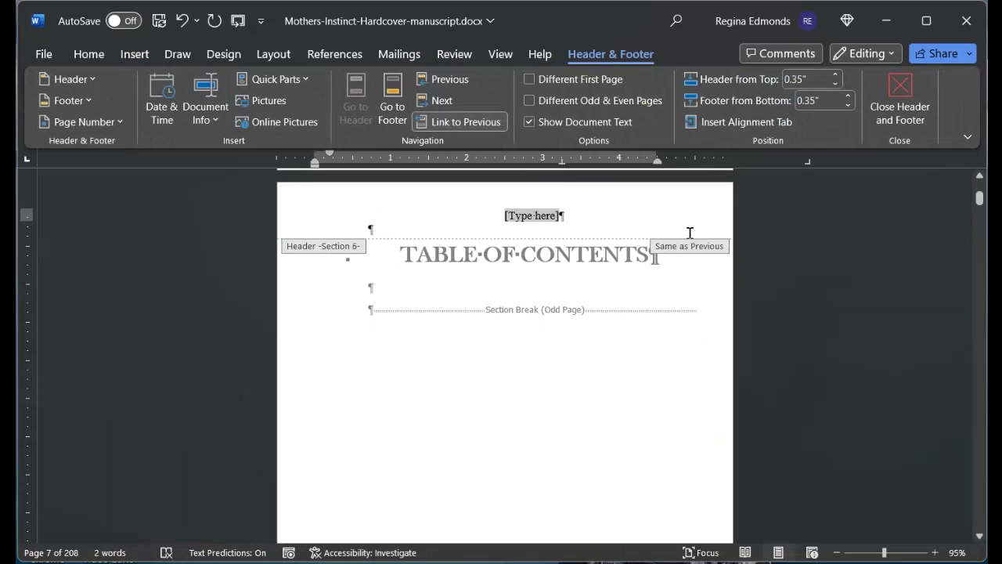
text(MOTHER'S INST)
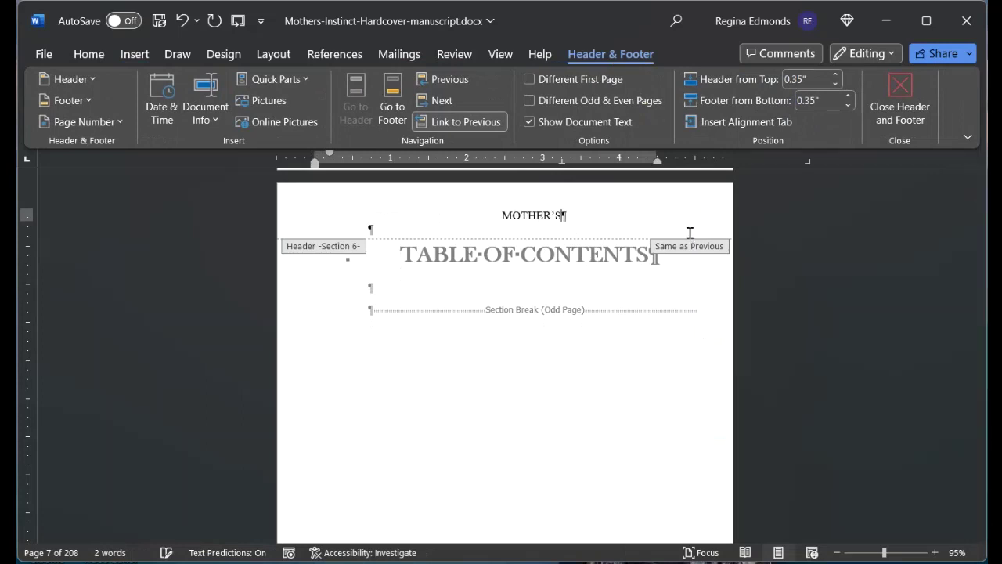
text(INCT)
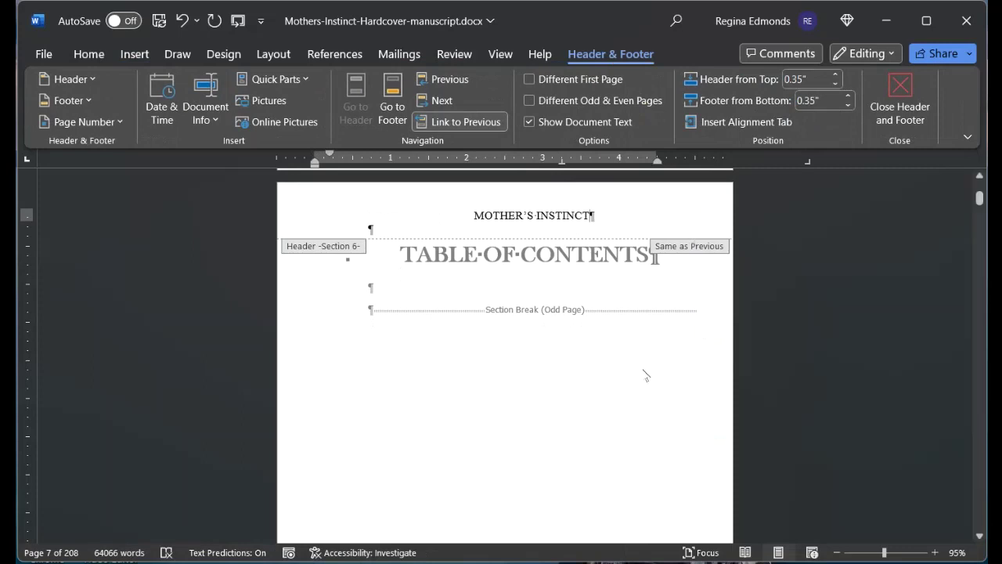
click(466, 123)
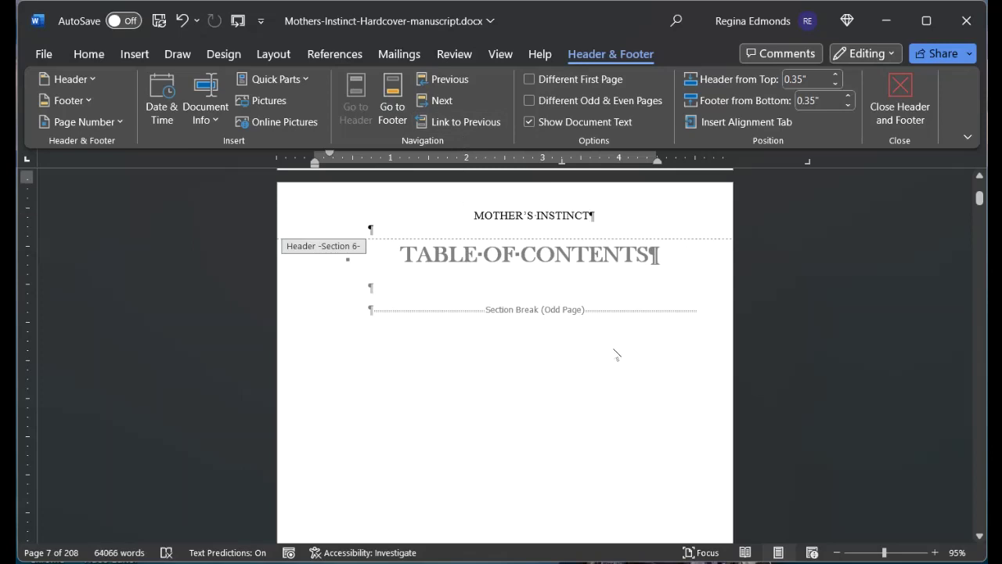
Step: Delete the MOTHER'S INSTINCT header text from the Section 1 header on the opening title page
scroll(616, 355, down, 10)
scroll(617, 354, up, 15)
scroll(615, 349, up, 15)
scroll(620, 354, up, 15)
scroll(620, 354, up, 5)
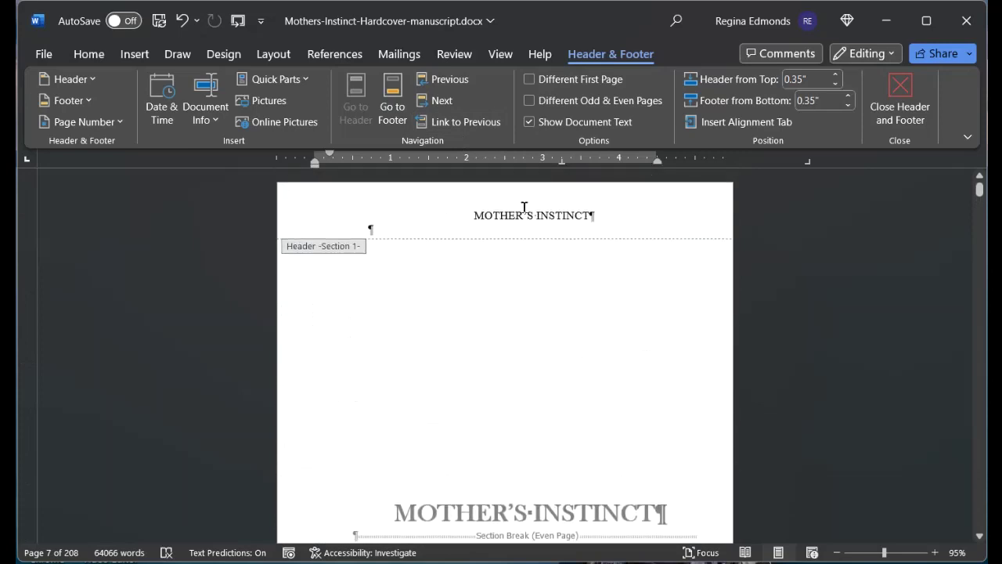
click(472, 214)
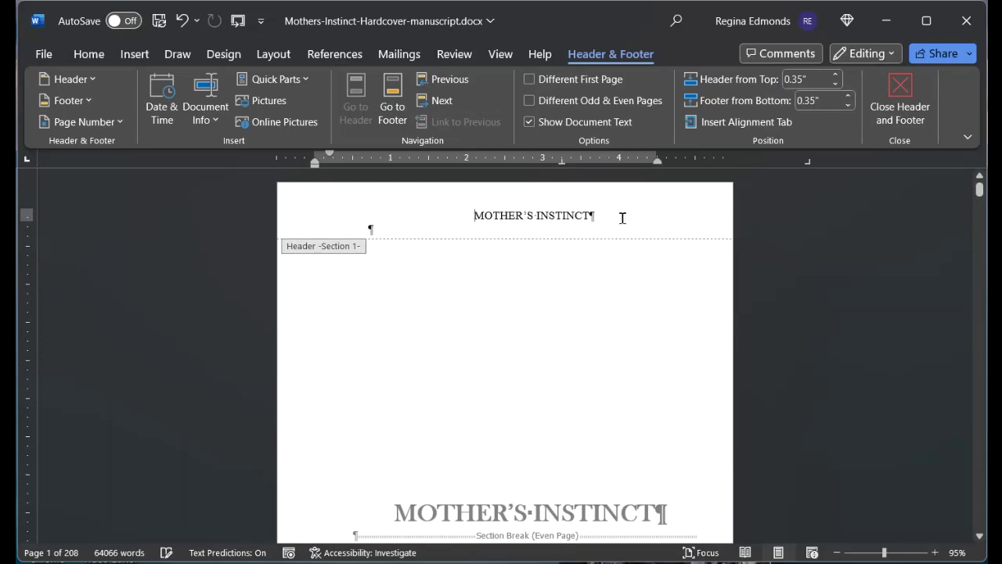
triple_click(602, 213)
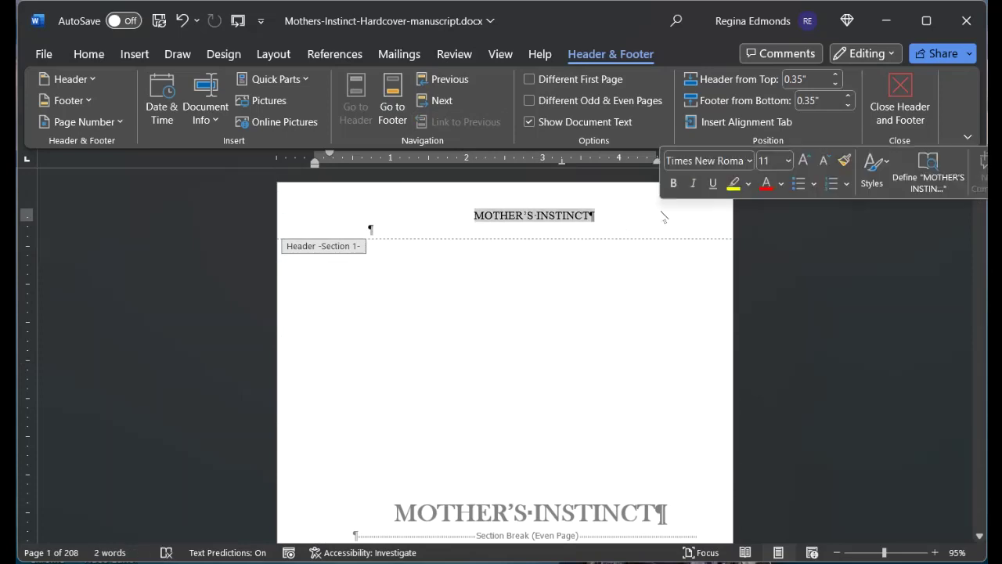
key(Delete)
Step: Unlink the Section 4 header on the COPYRIGHT page from the previous section
scroll(598, 392, down, 5)
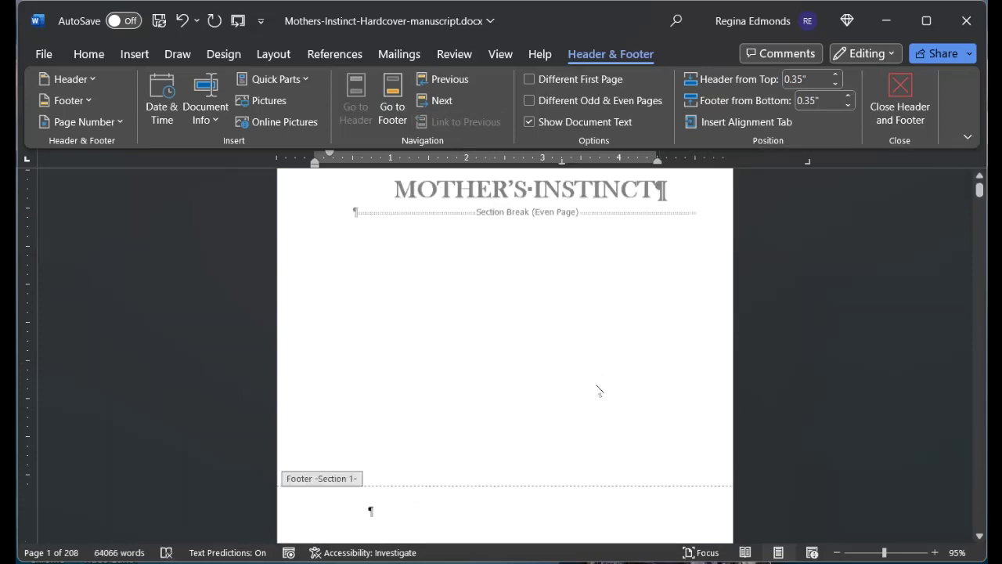
scroll(595, 383, down, 20)
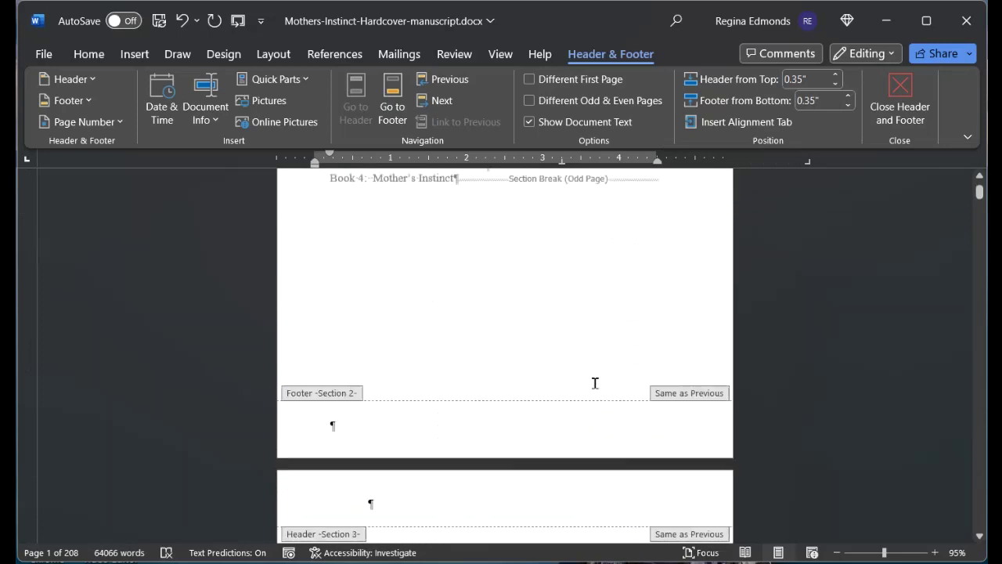
scroll(595, 383, down, 15)
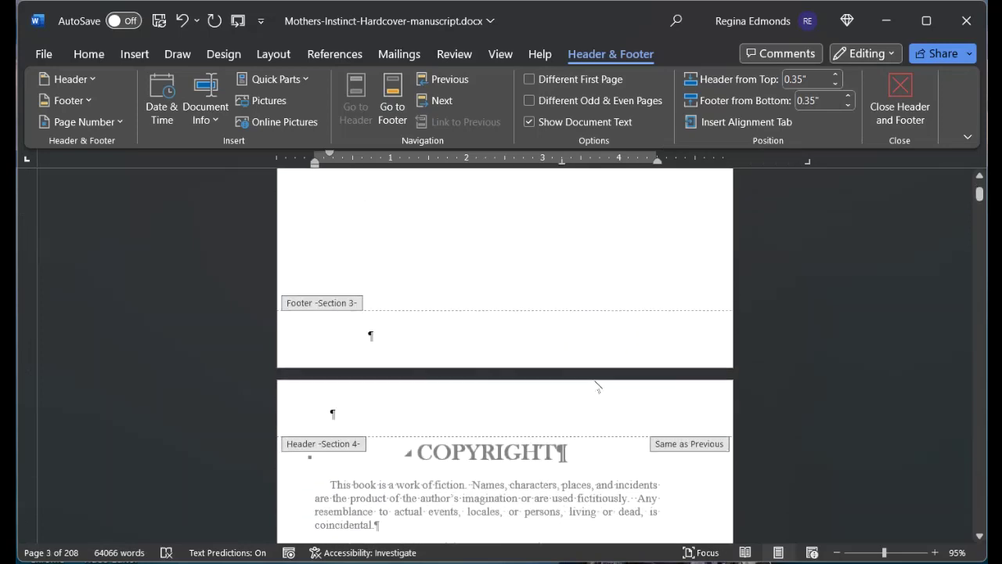
scroll(598, 386, down, 10)
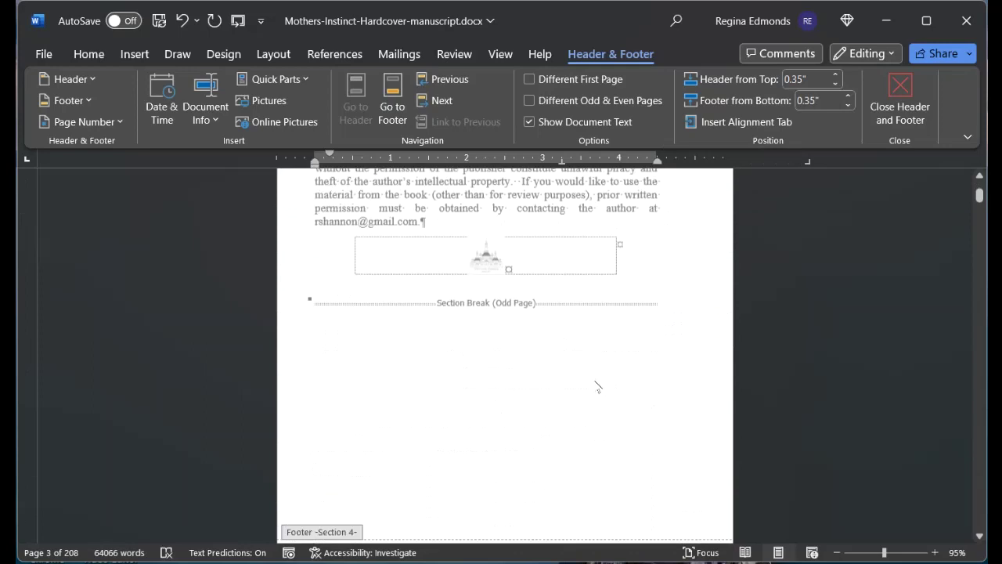
scroll(598, 384, up, 11)
scroll(596, 380, up, 1)
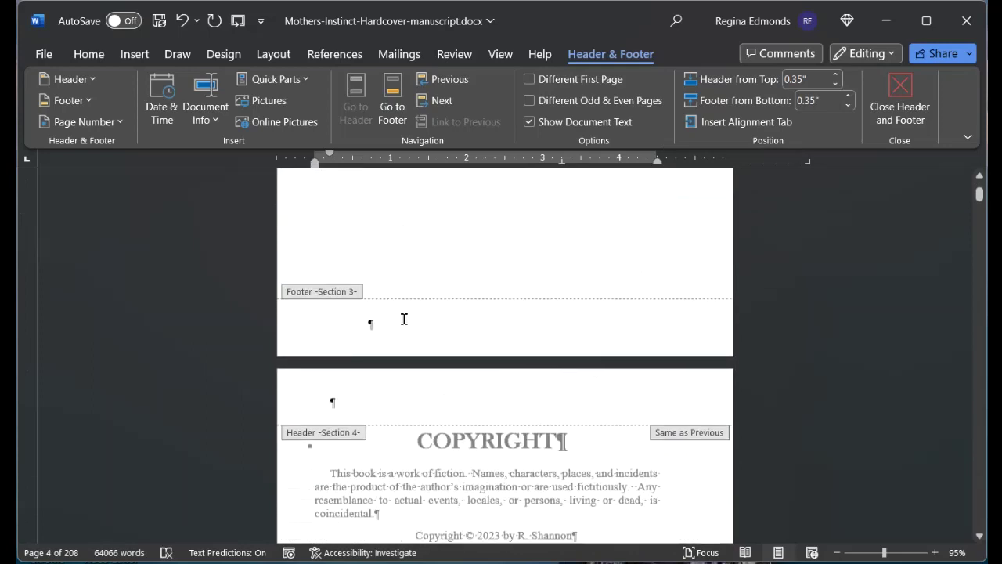
click(330, 401)
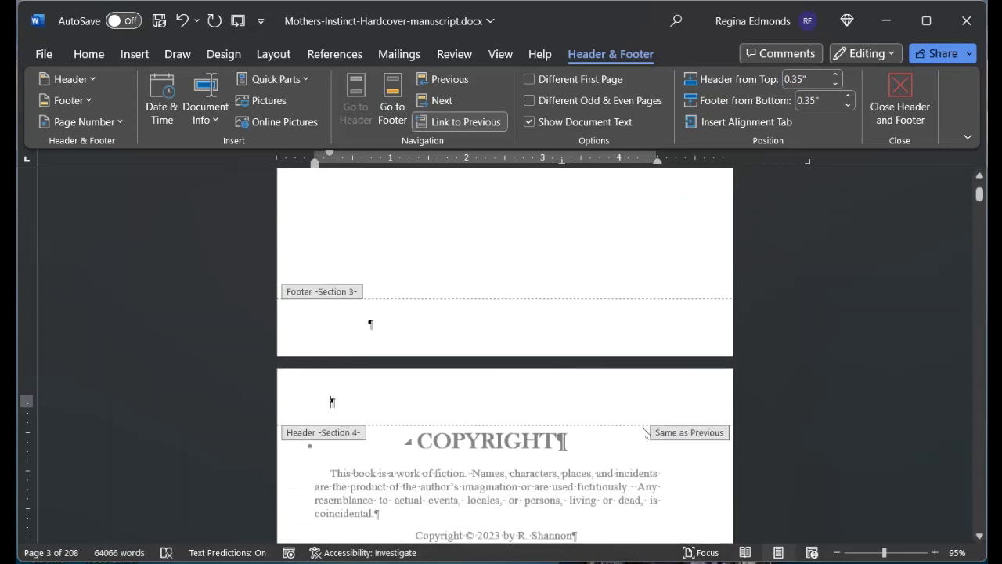
click(485, 123)
Step: Enter "MOTHER'S INSTINCT" as centred text in the Section 4 header on the COPYRIGHT page
scroll(573, 303, down, 3)
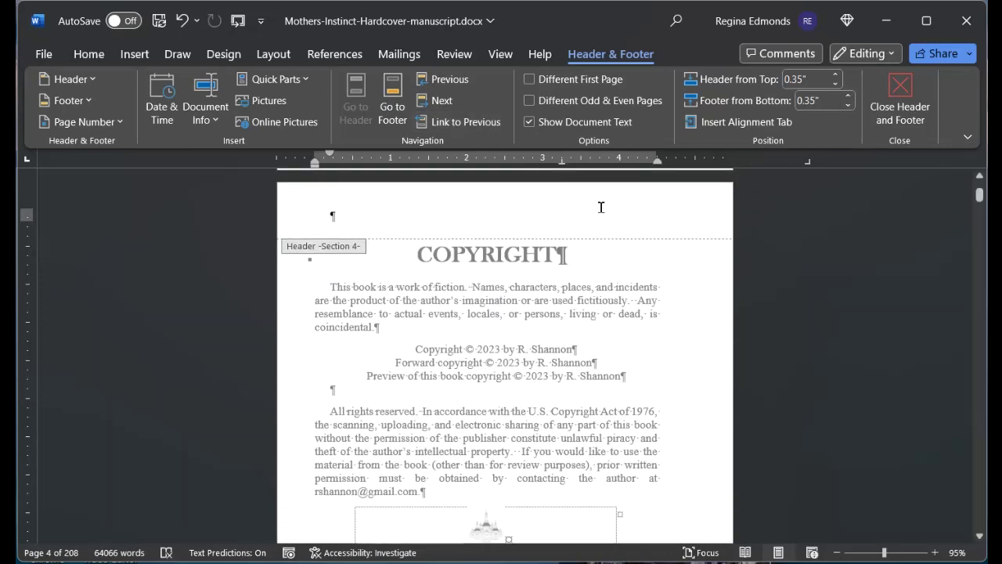
key(ctrl+z)
text(MOTHER'S INST)
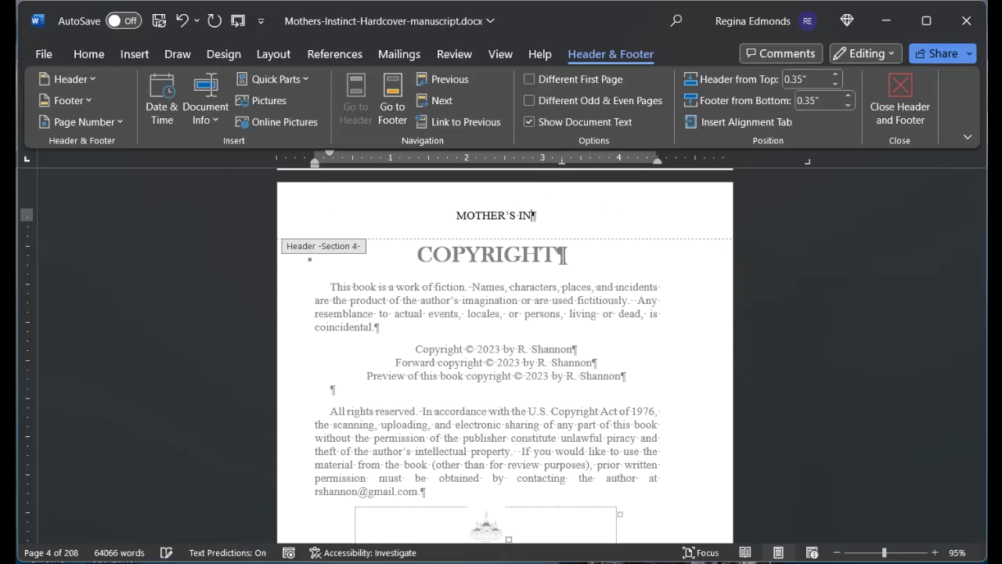
text(INCT)
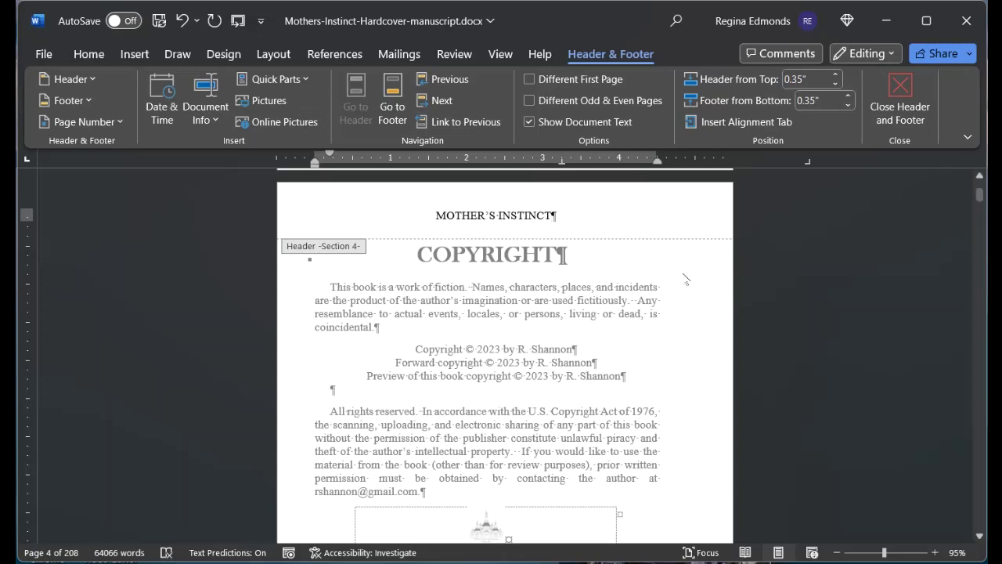
Step: Check the headers page by page from the opening title page through the front matter to CHAPTER 1
scroll(595, 411, down, 10)
scroll(595, 411, down, 6)
scroll(595, 415, down, 8)
scroll(595, 411, down, 2)
drag(980, 197, 983, 186)
scroll(579, 282, down, 4)
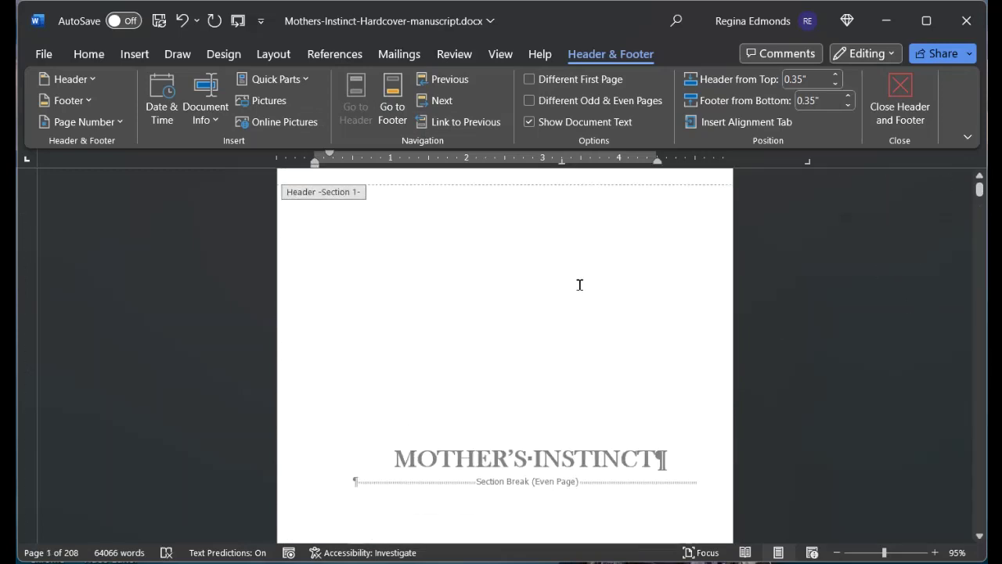
scroll(581, 289, down, 9)
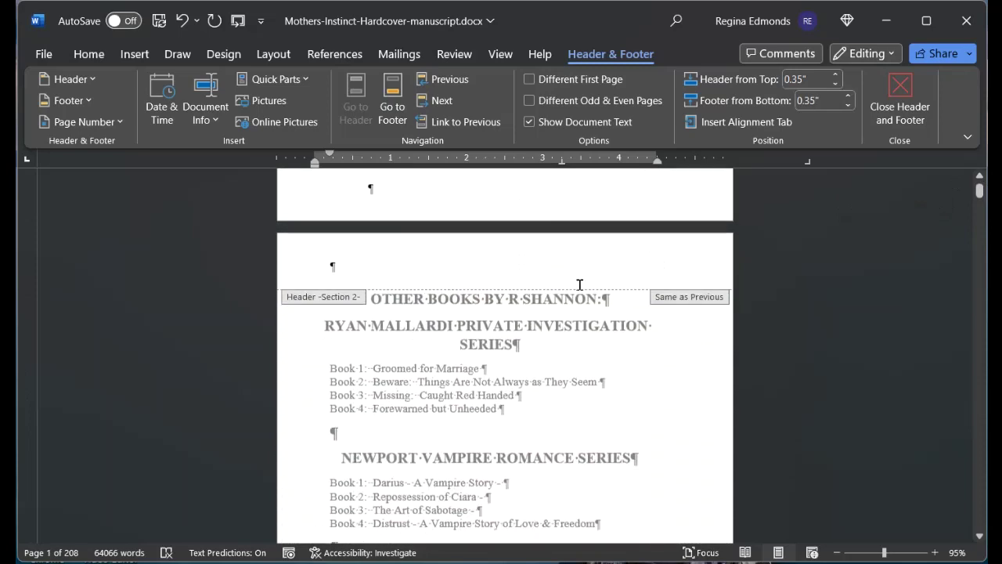
scroll(581, 288, down, 18)
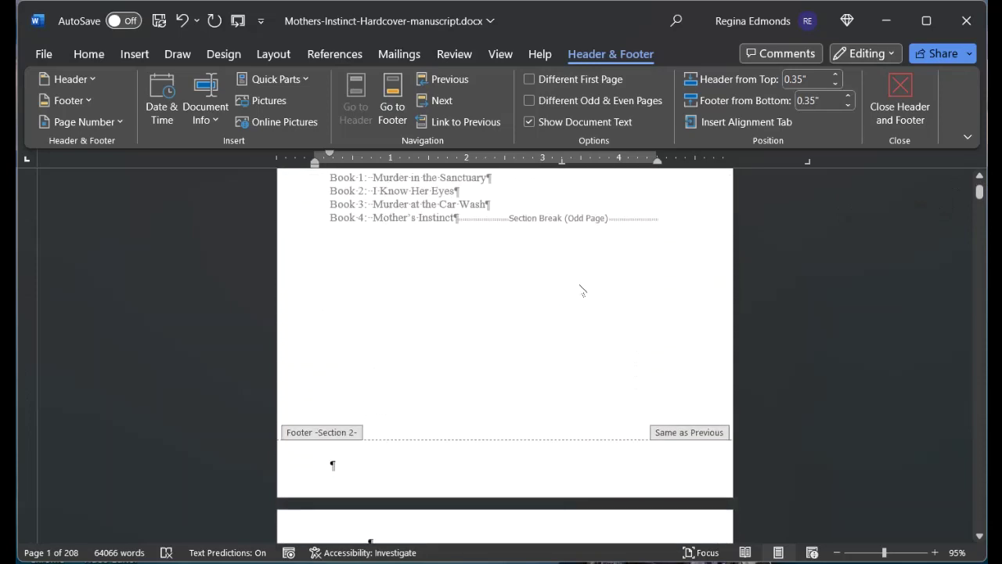
scroll(579, 284, down, 15)
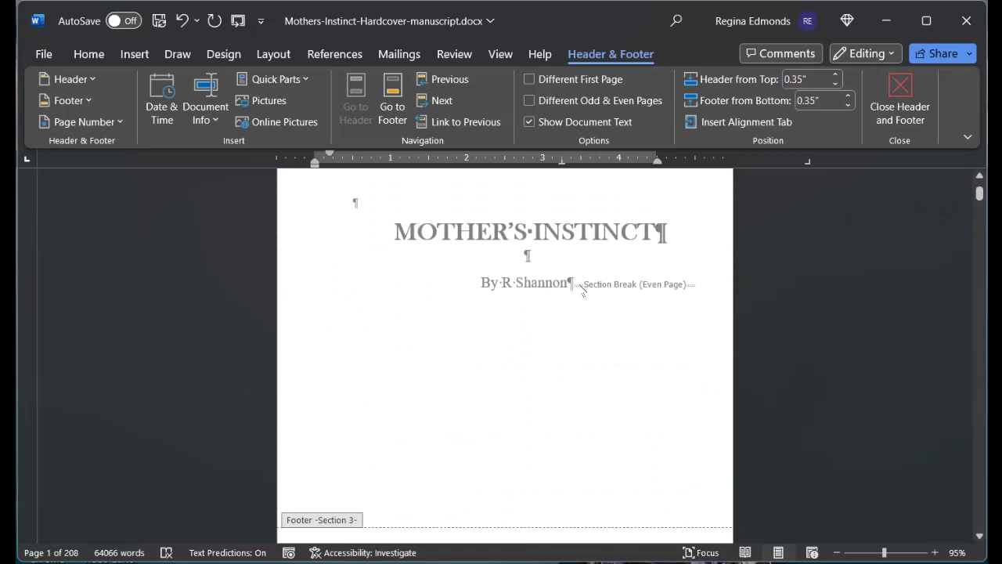
scroll(581, 289, down, 19)
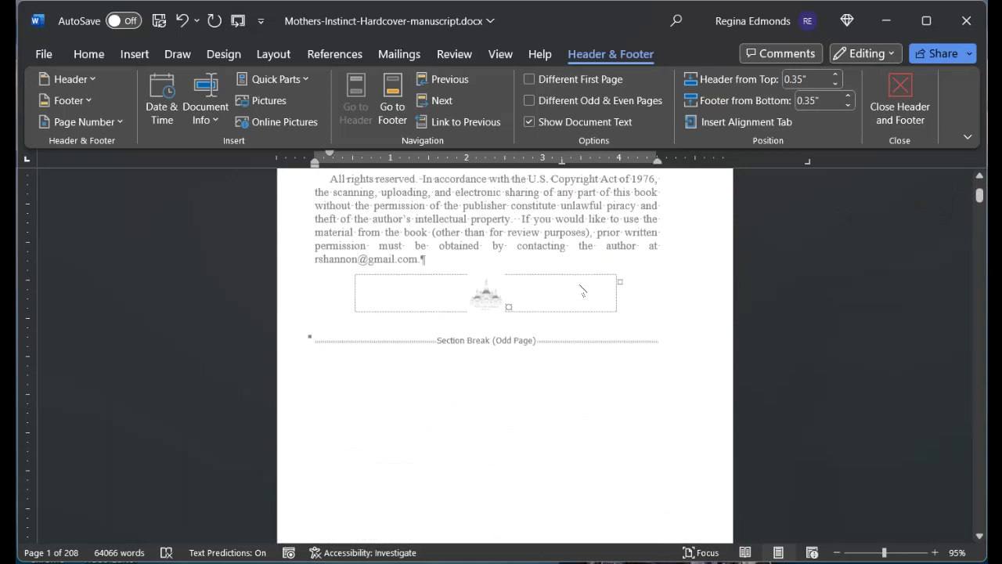
scroll(581, 289, down, 16)
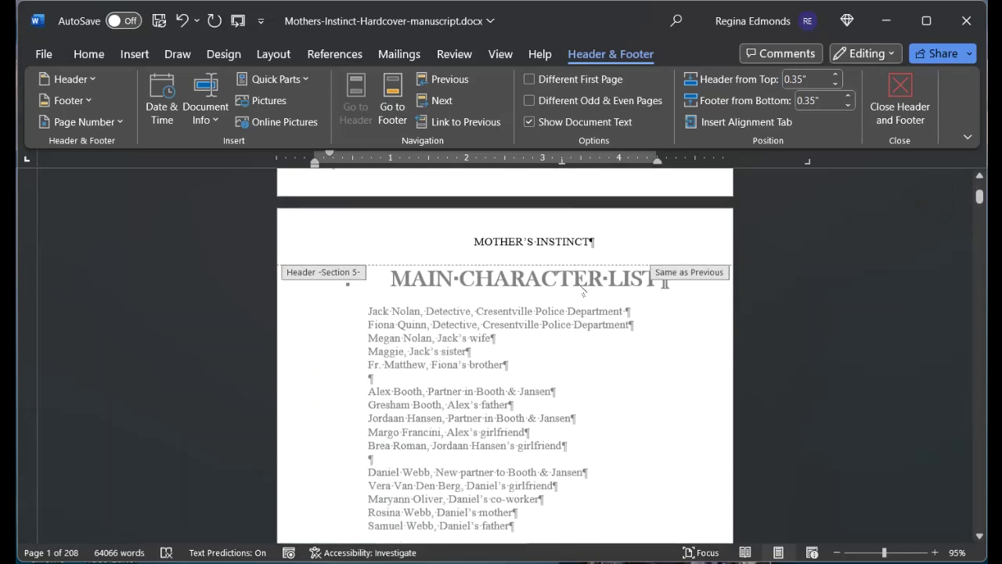
scroll(581, 288, down, 20)
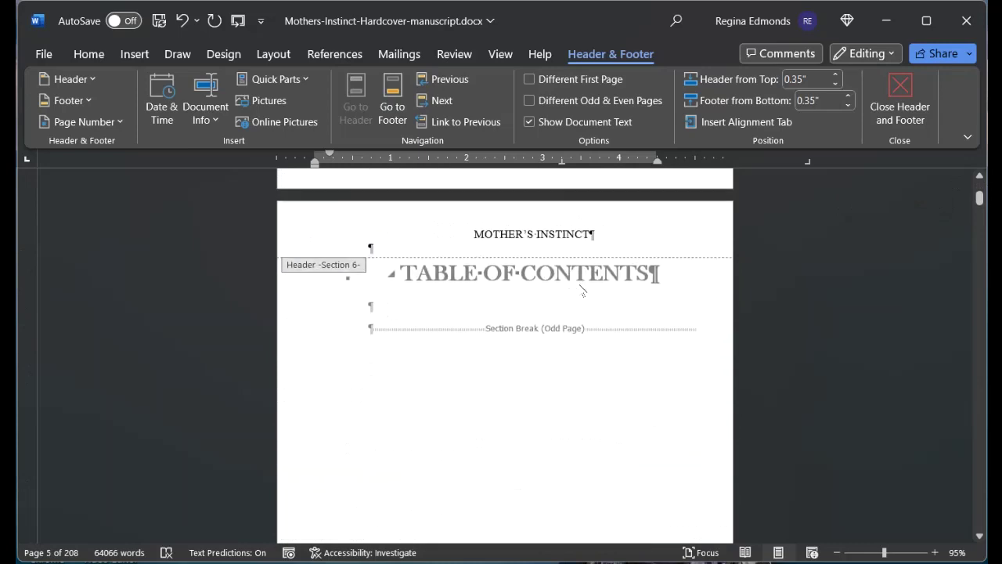
scroll(580, 284, down, 14)
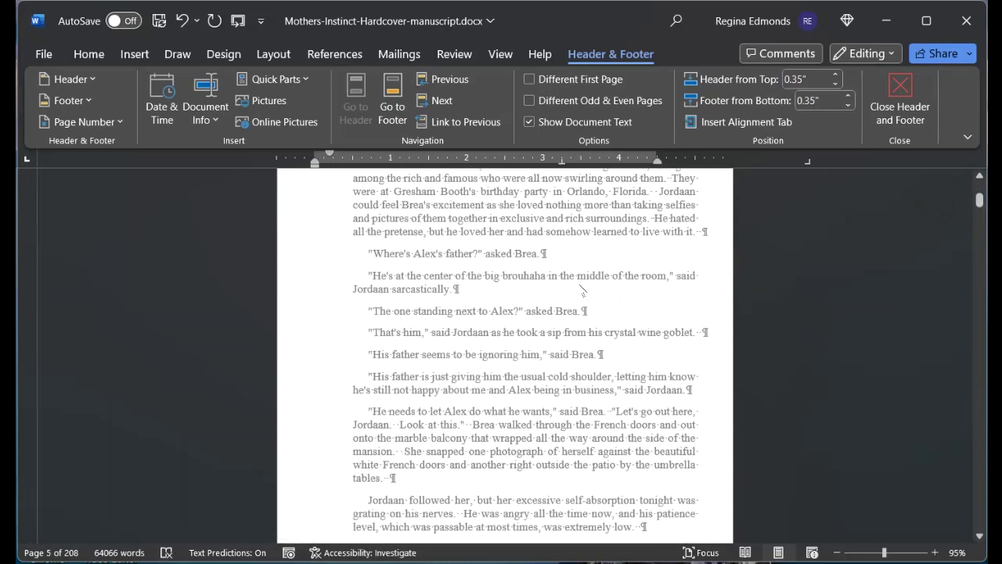
Step: Check the headers and footers on the mid-book chapter pages and front matter pages, and leave header editing
scroll(581, 290, up, 16)
scroll(581, 290, down, 20)
drag(979, 204, 984, 382)
scroll(630, 351, down, 14)
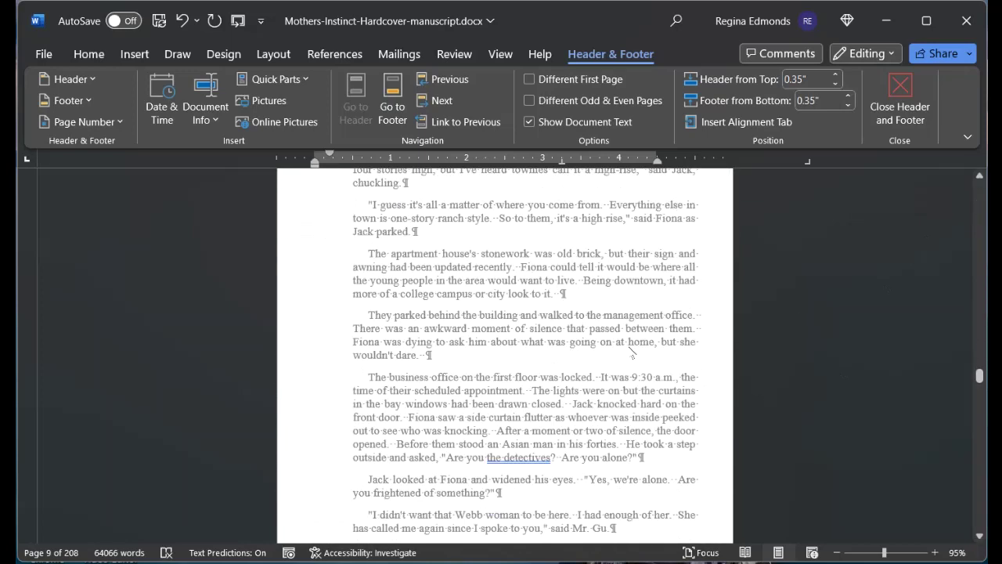
scroll(628, 346, down, 15)
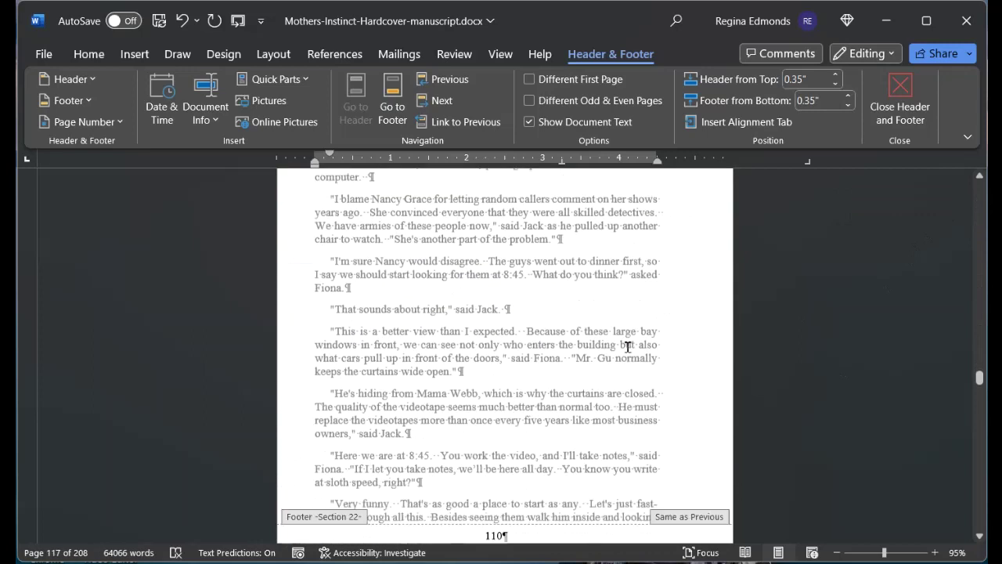
scroll(630, 350, down, 12)
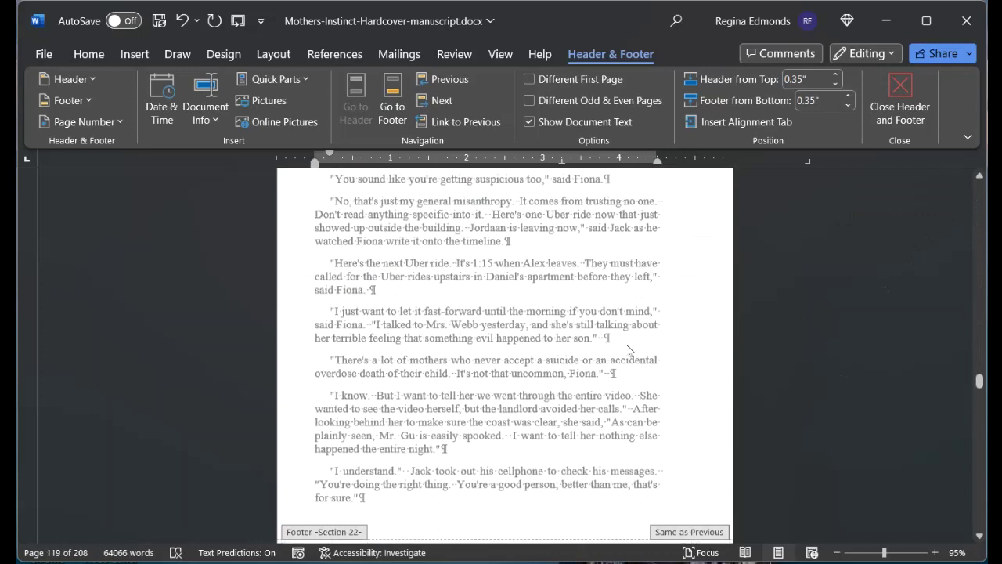
drag(983, 379, 985, 180)
scroll(806, 342, down, 6)
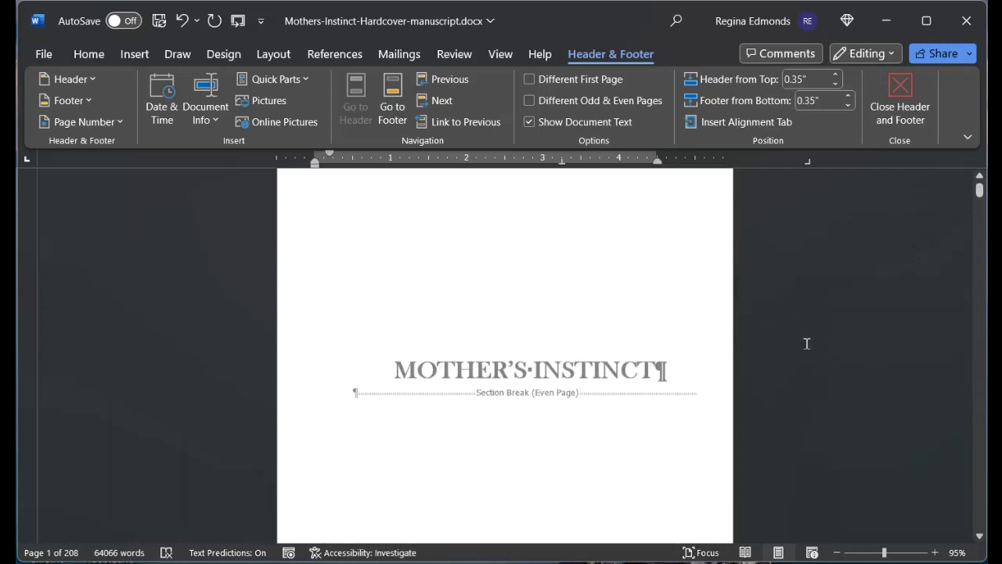
scroll(805, 343, down, 8)
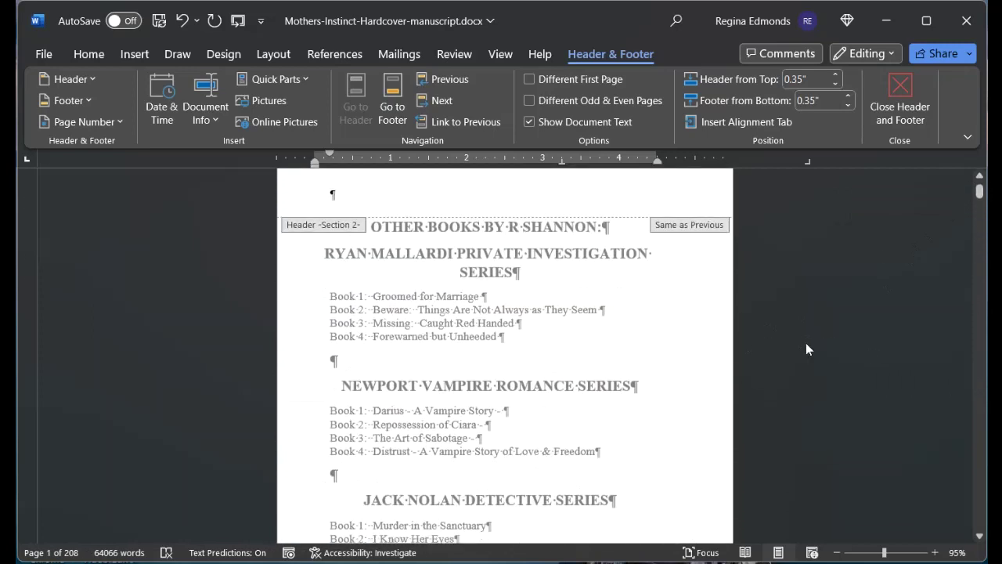
click(901, 98)
Step: Check which gallery style is applied to the CHAPTER 1 heading after reviewing the TABLE OF CONTENTS page
scroll(532, 362, down, 5)
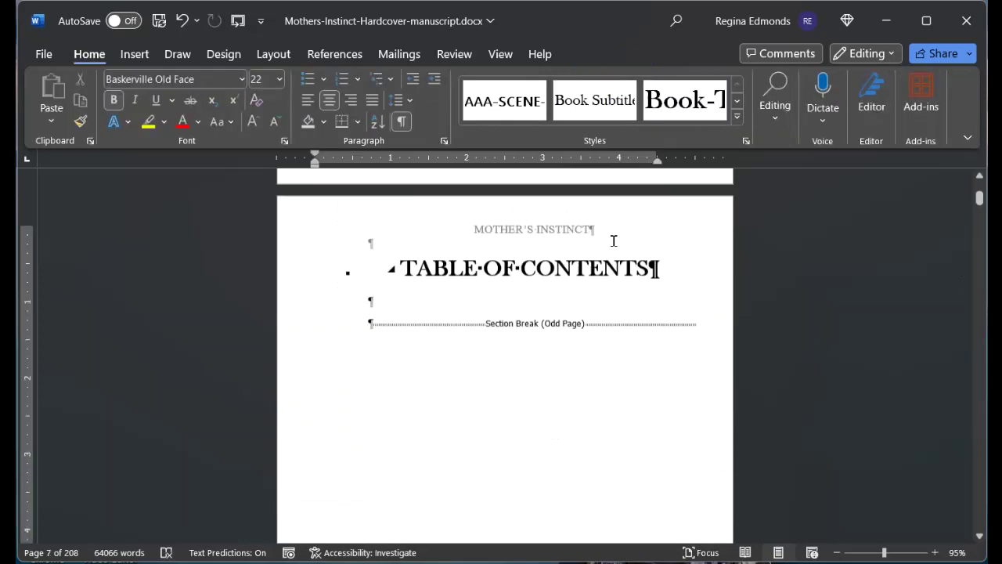
click(370, 271)
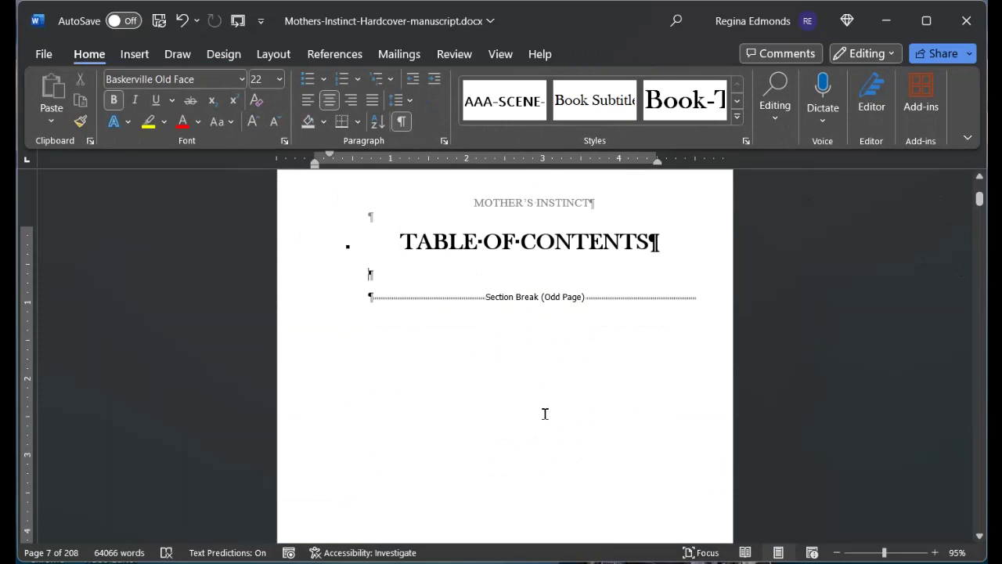
scroll(545, 414, down, 3)
scroll(545, 414, down, 5)
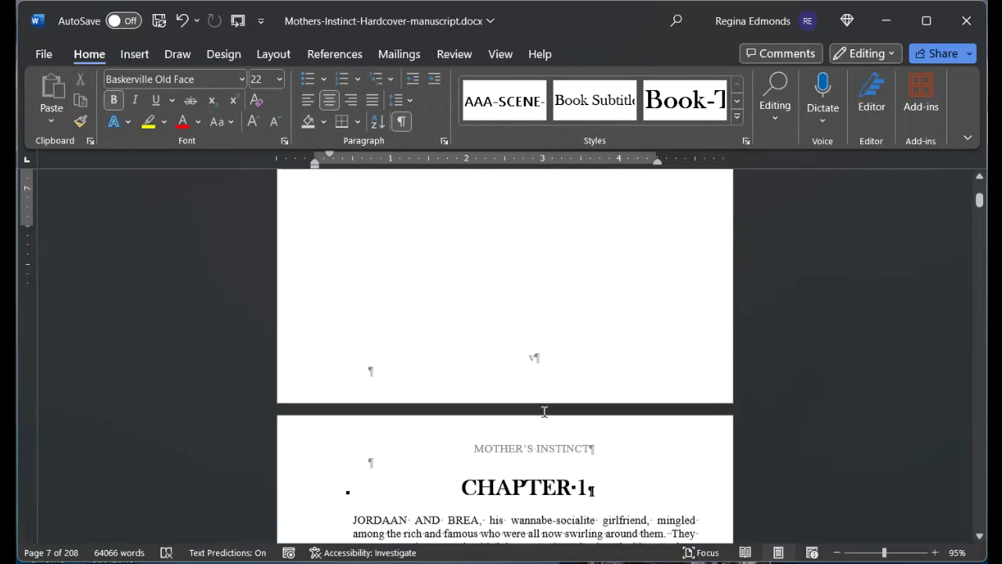
scroll(545, 411, down, 5)
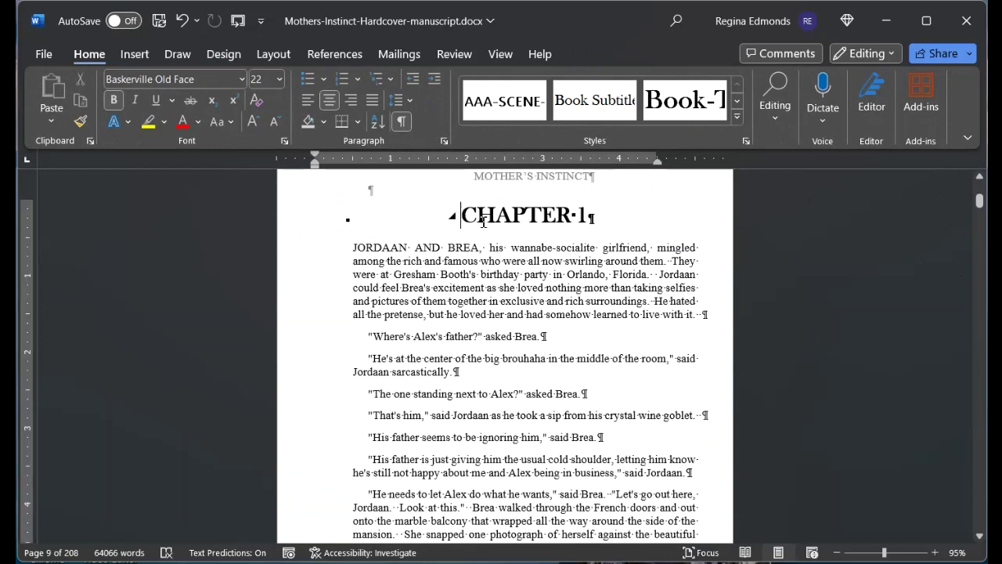
click(737, 116)
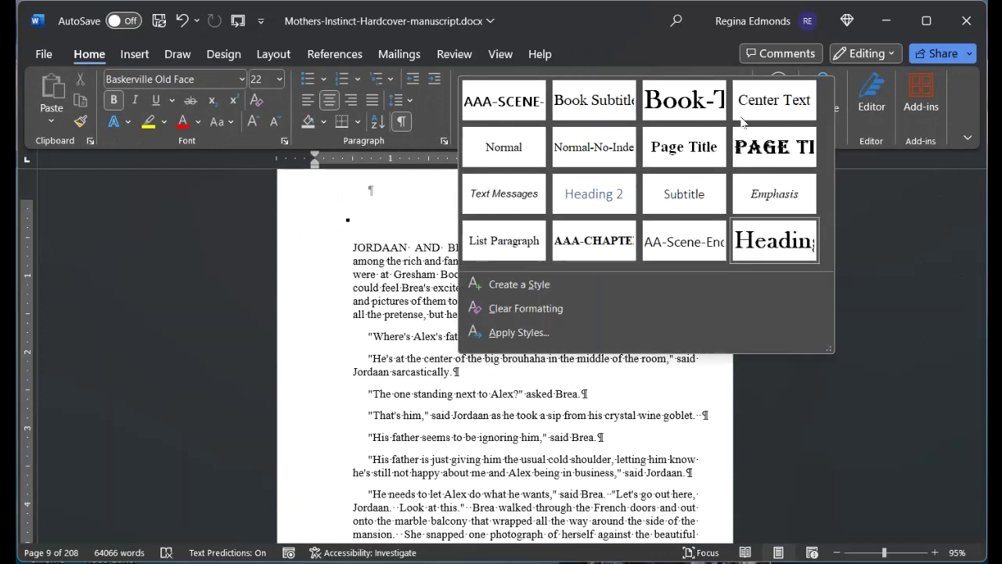
click(868, 251)
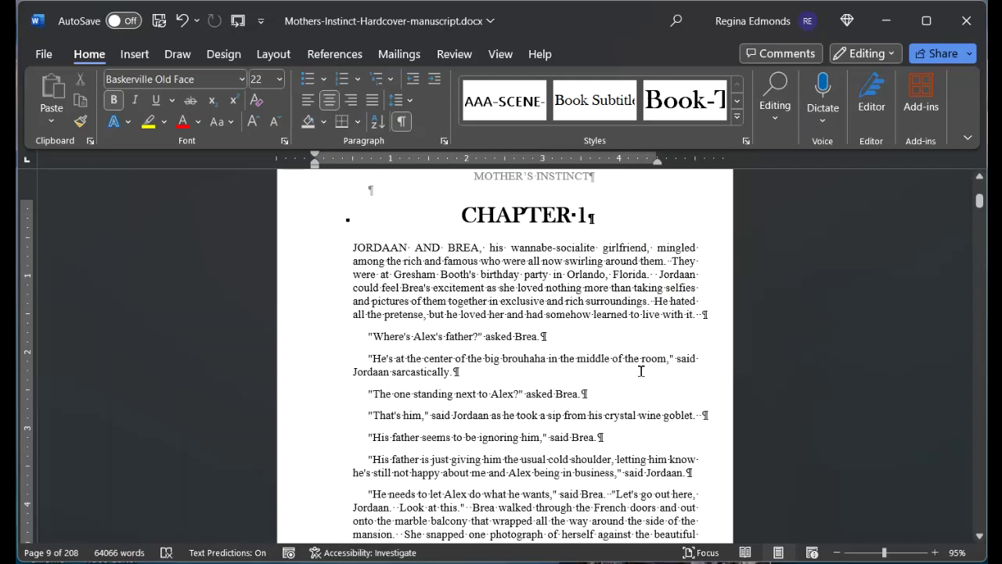
Step: Open the custom table of contents settings for the empty paragraph below the TABLE OF CONTENTS heading
scroll(647, 384, up, 5)
scroll(650, 382, up, 10)
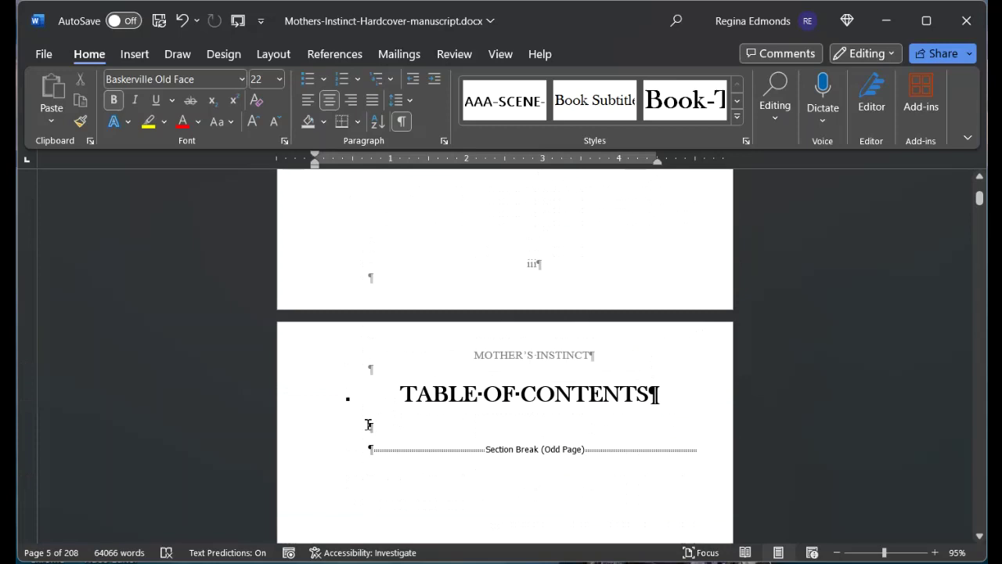
click(367, 423)
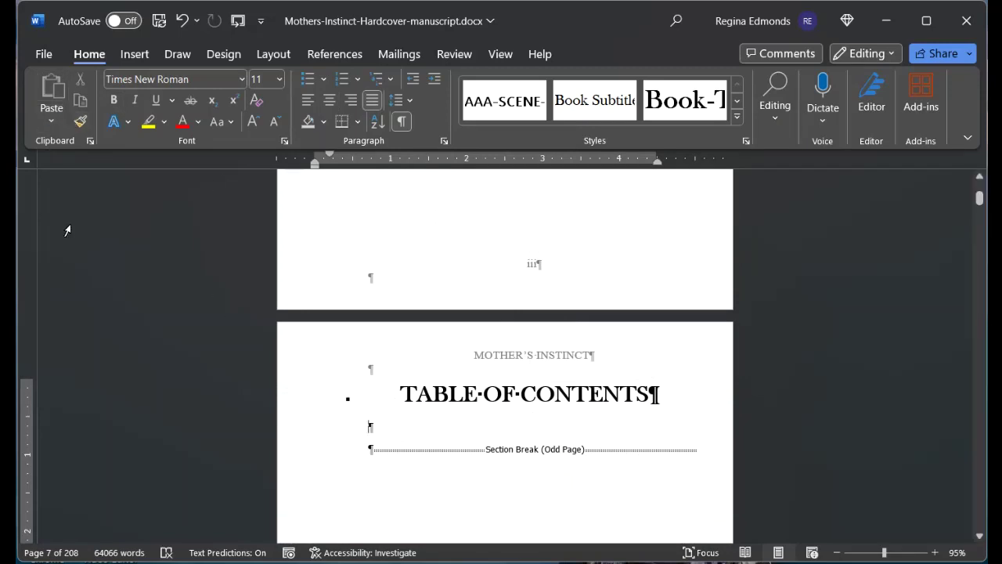
click(350, 55)
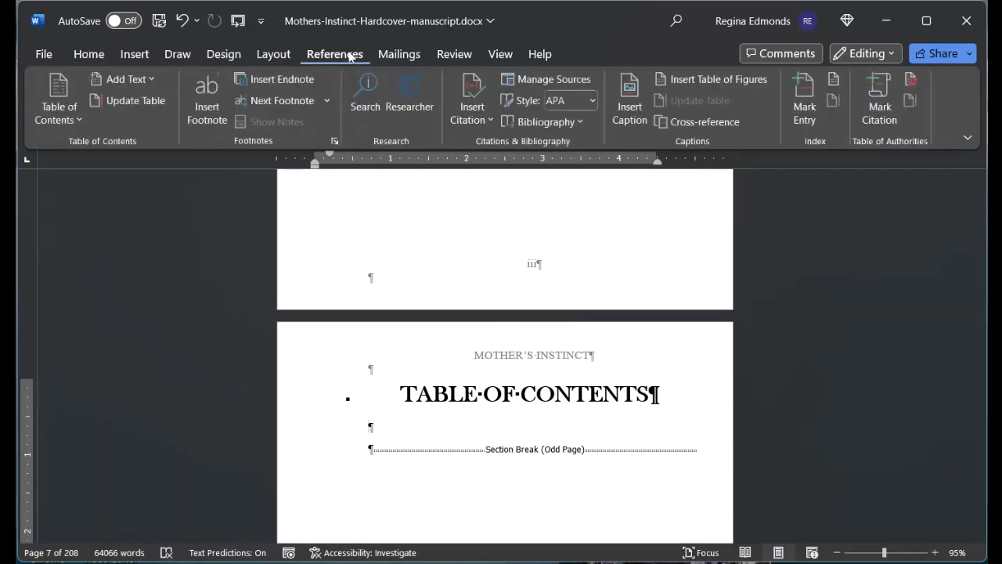
click(65, 108)
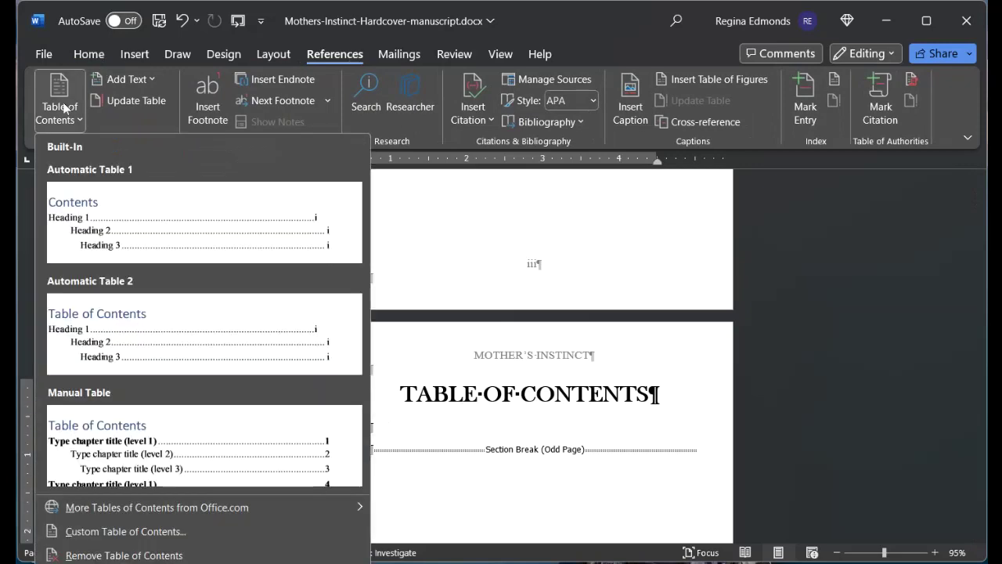
click(86, 532)
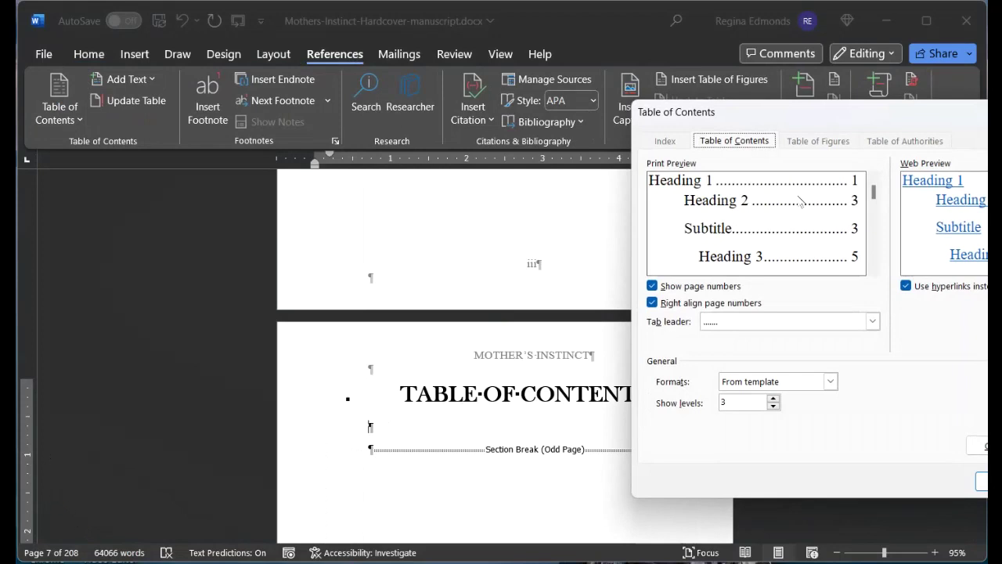
Step: Turn off hyperlinks instead of page numbers and set the table of contents to show 1 level
drag(871, 113, 674, 123)
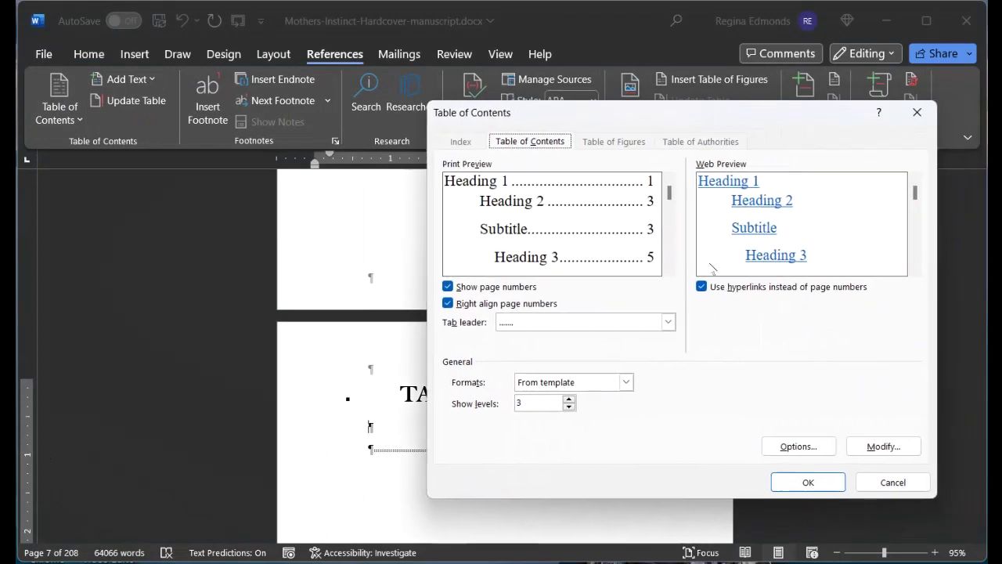
click(703, 286)
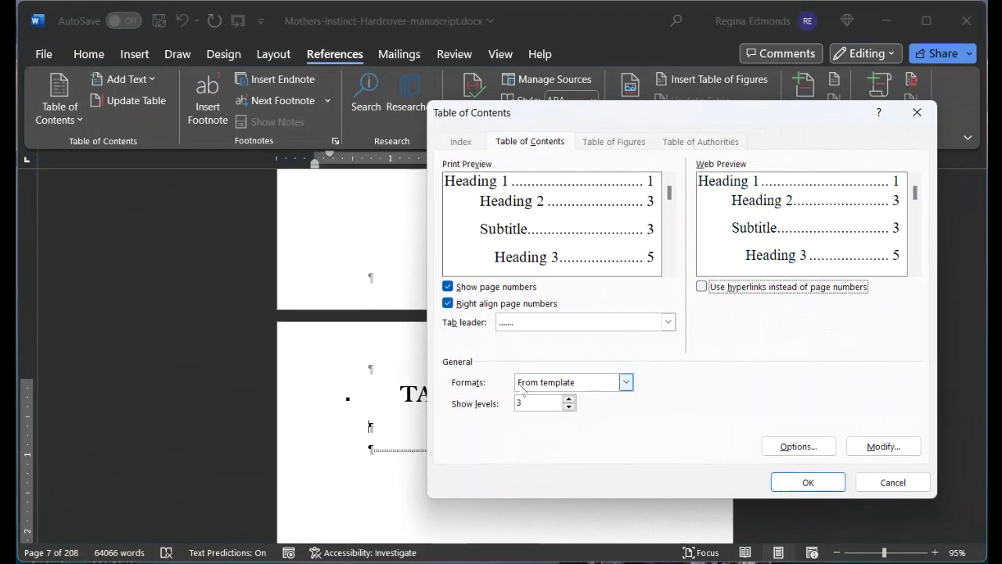
click(570, 407)
click(569, 407)
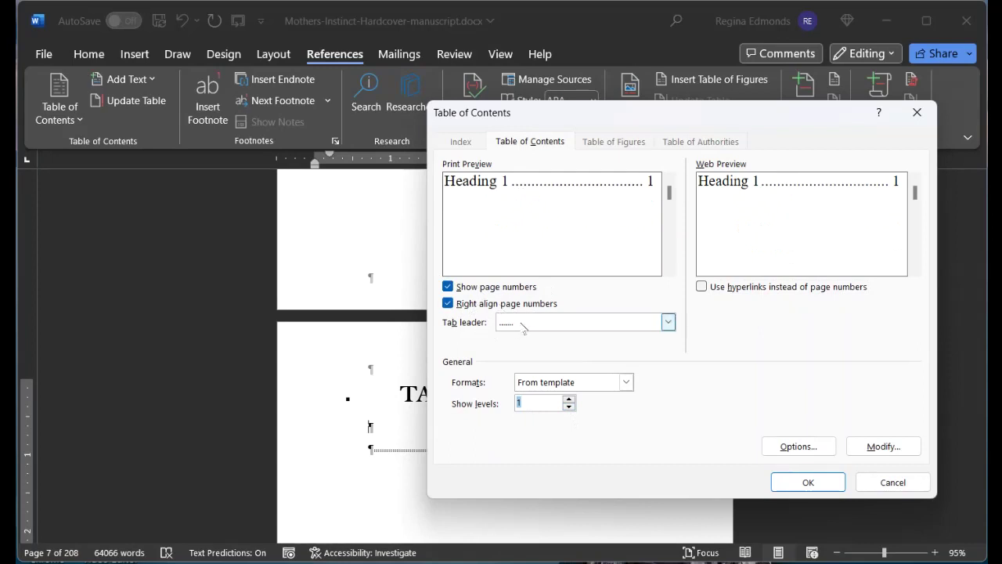
Step: Set the TOC 1 style's tab stop at 4.25" with left alignment and dotted leader 2, and insert the table of contents
click(869, 448)
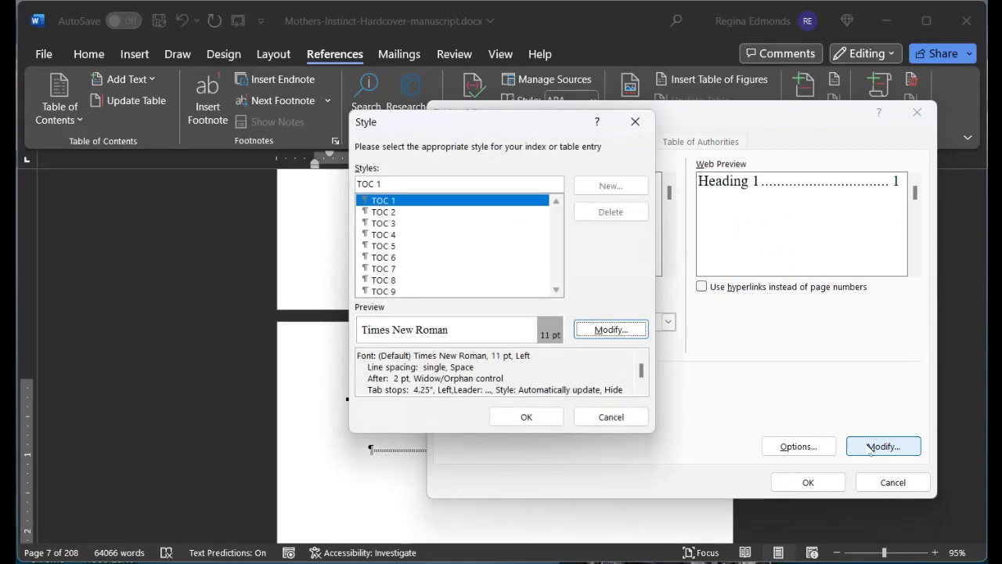
click(633, 331)
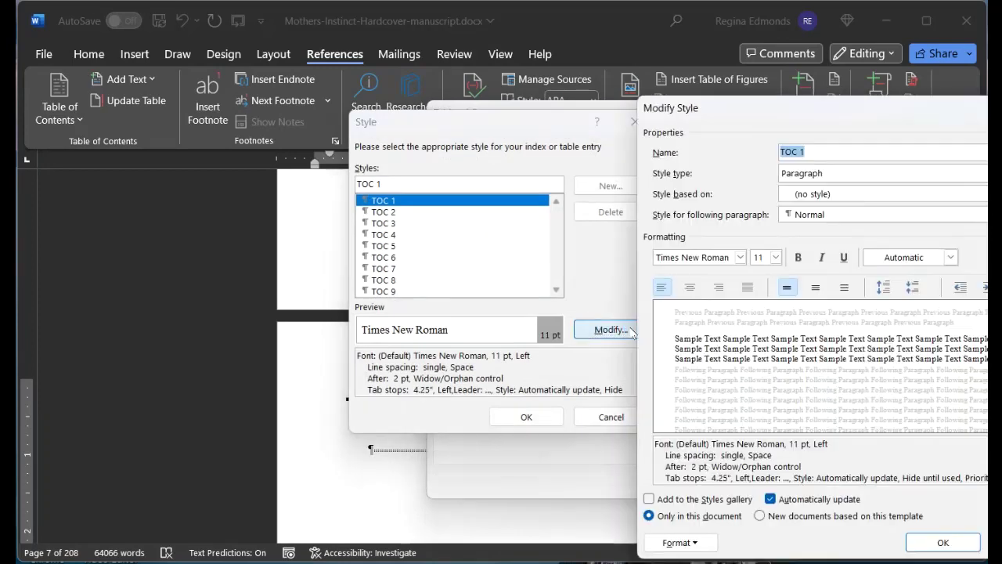
drag(859, 113, 692, 69)
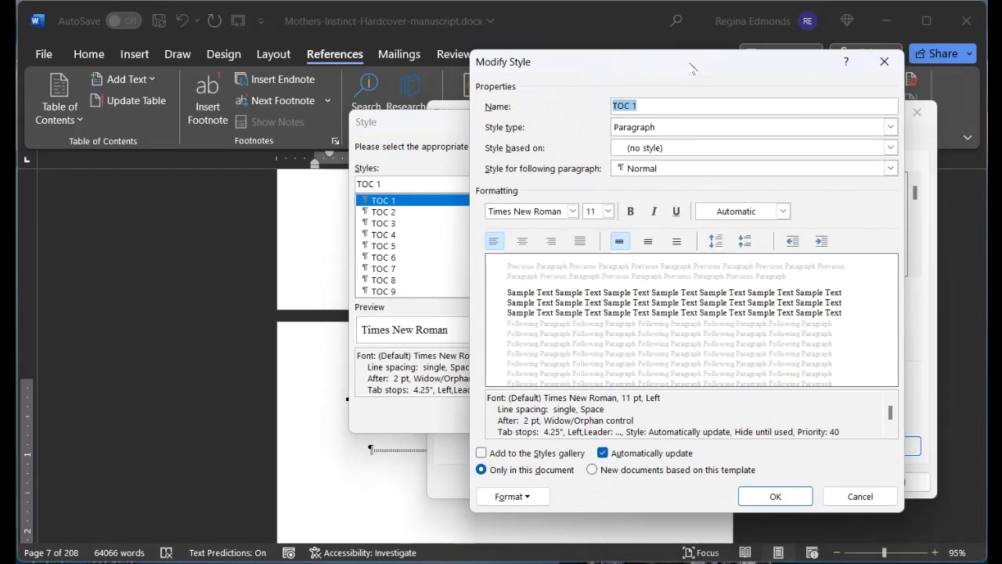
click(537, 500)
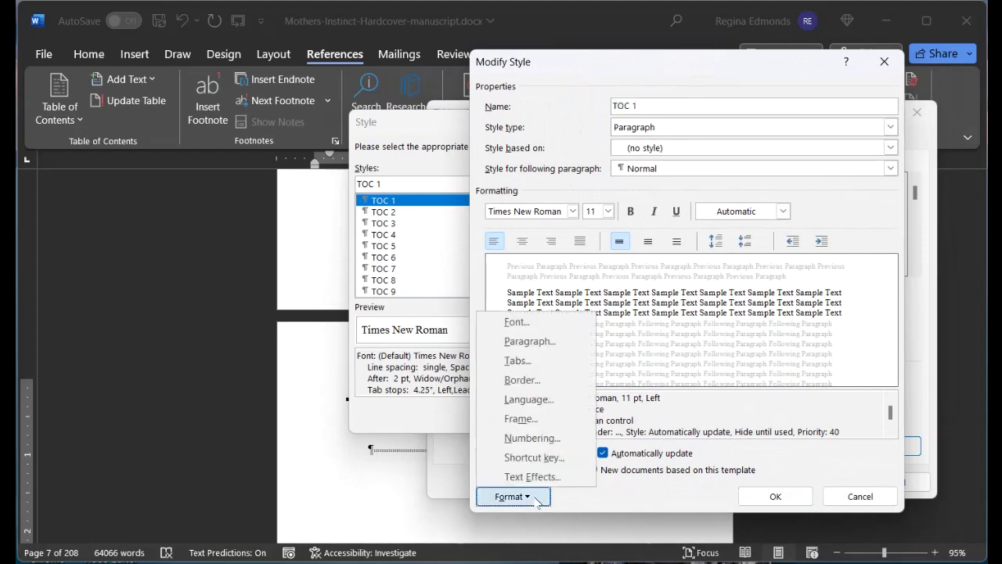
click(502, 360)
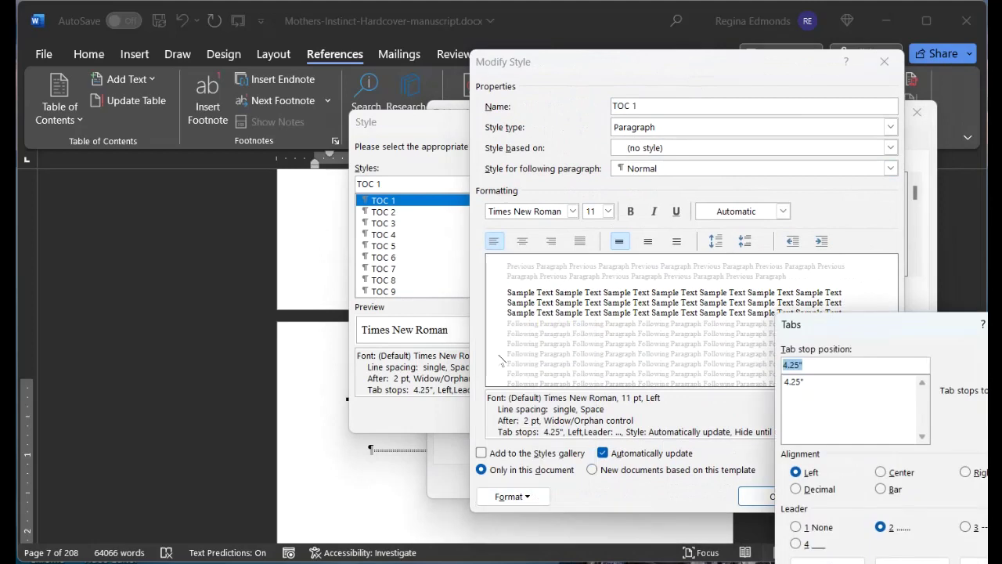
drag(883, 321, 642, 127)
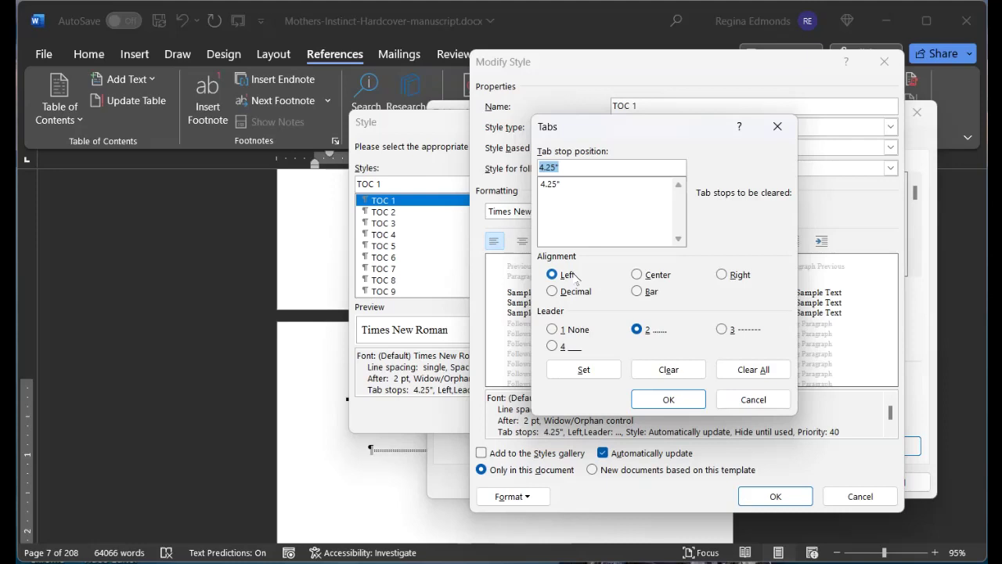
click(604, 373)
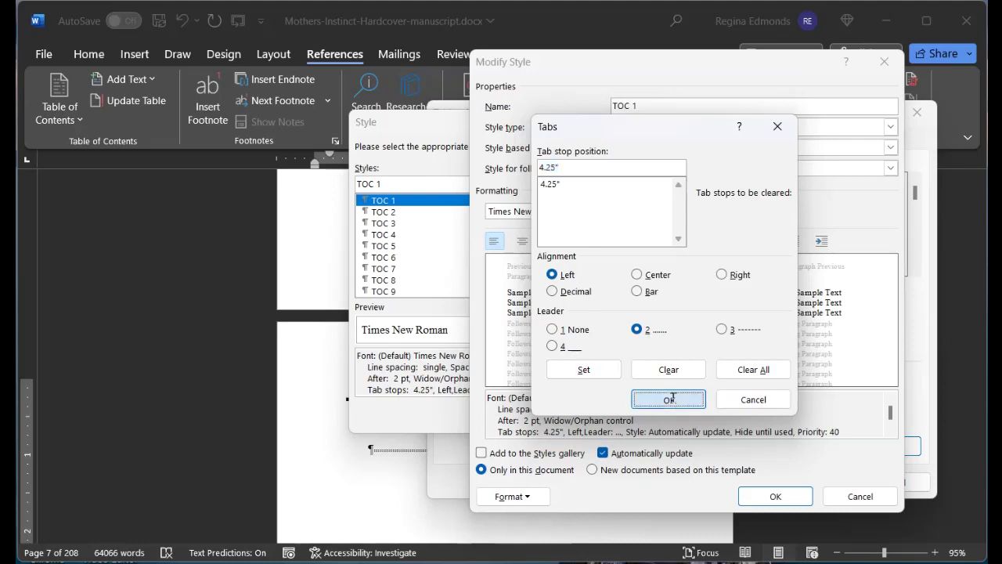
click(661, 400)
click(775, 496)
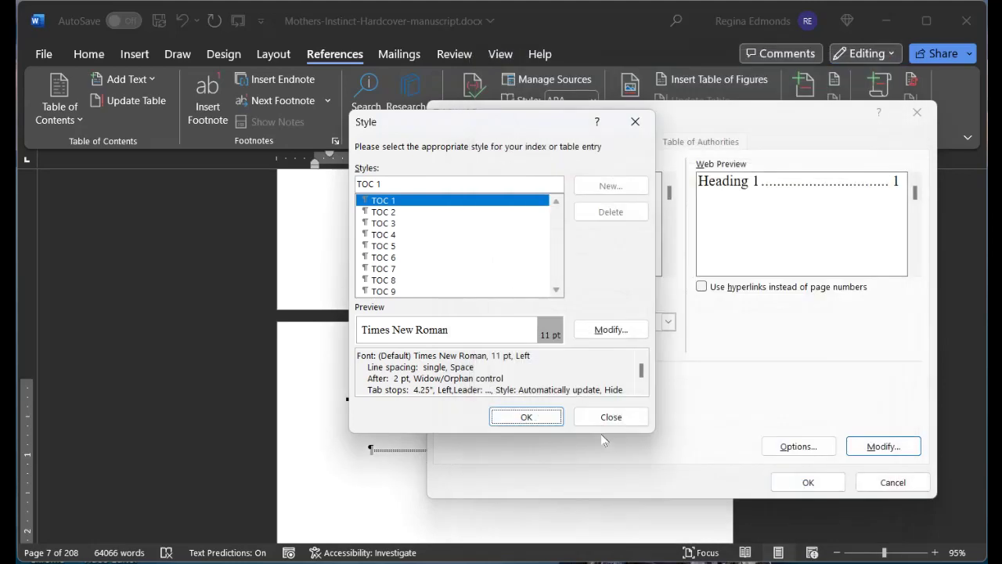
click(526, 417)
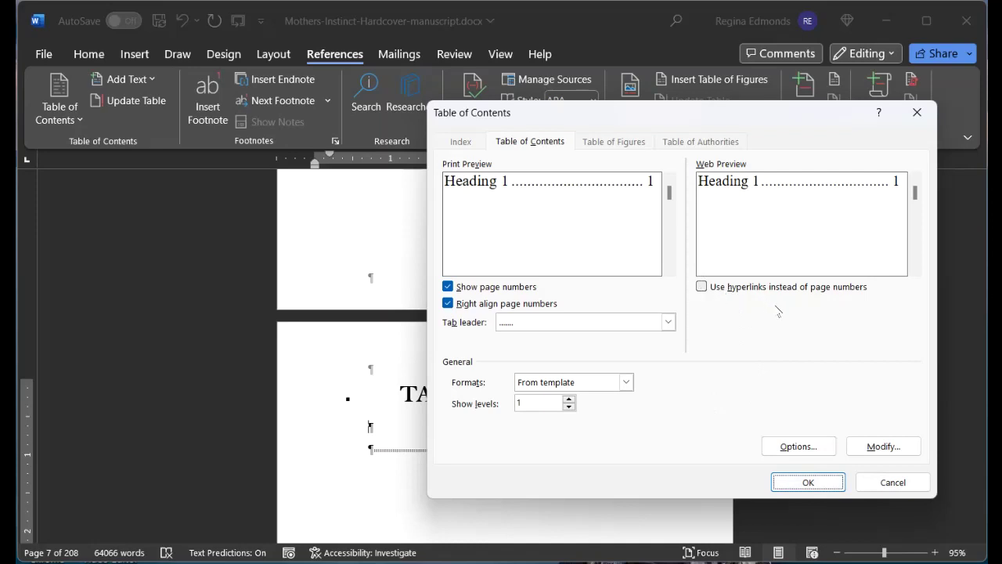
click(817, 485)
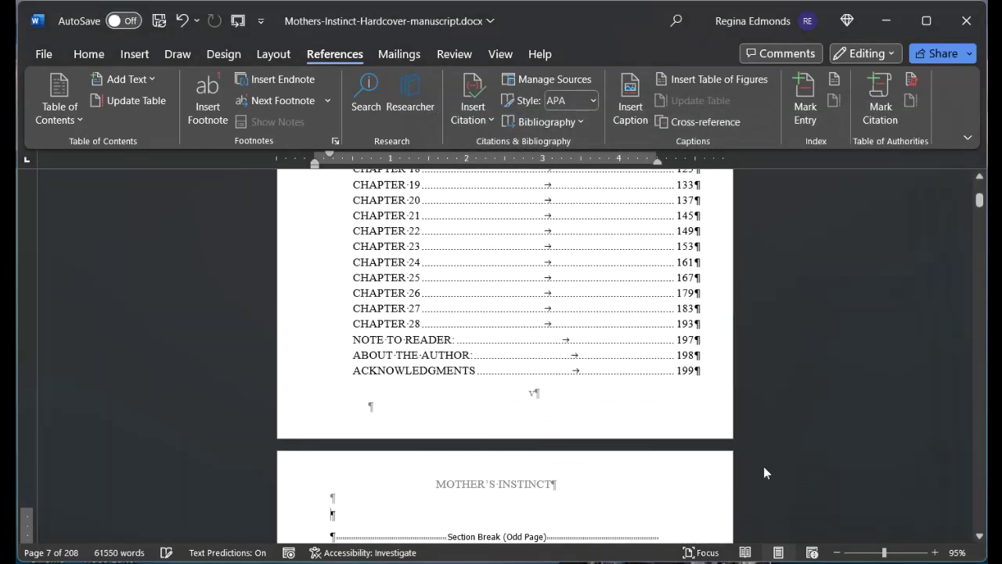
Step: Examine the table of contents entries, their page numbers and the following page with the odd-page section break
scroll(587, 390, down, 1)
scroll(588, 390, up, 5)
scroll(587, 390, up, 5)
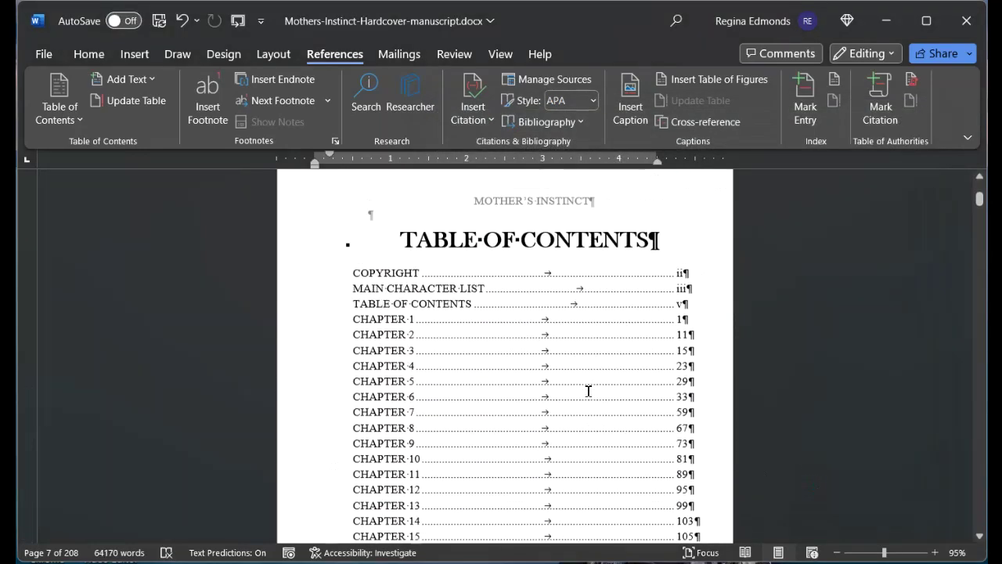
scroll(590, 391, down, 3)
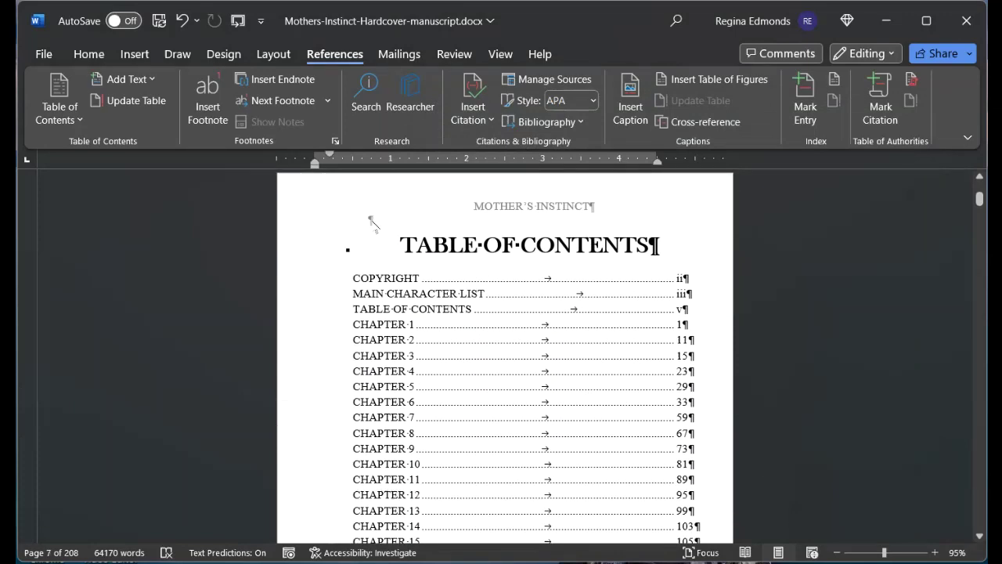
scroll(543, 277, down, 8)
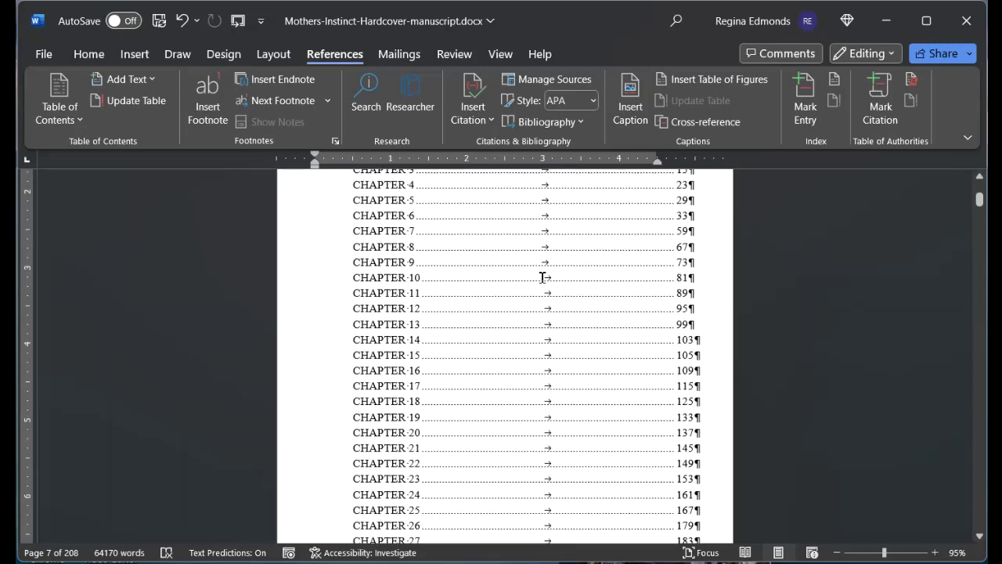
scroll(542, 277, down, 3)
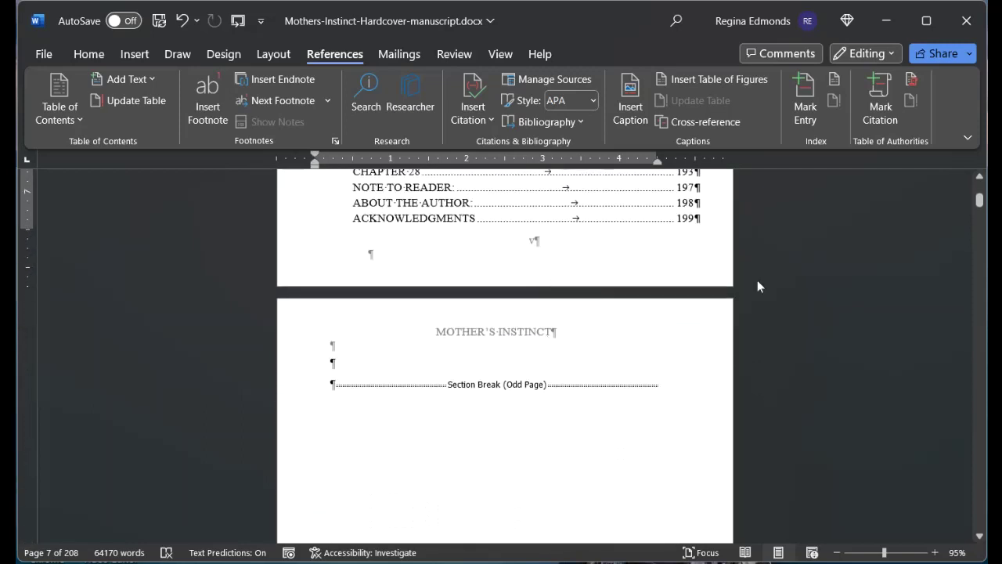
scroll(591, 349, down, 4)
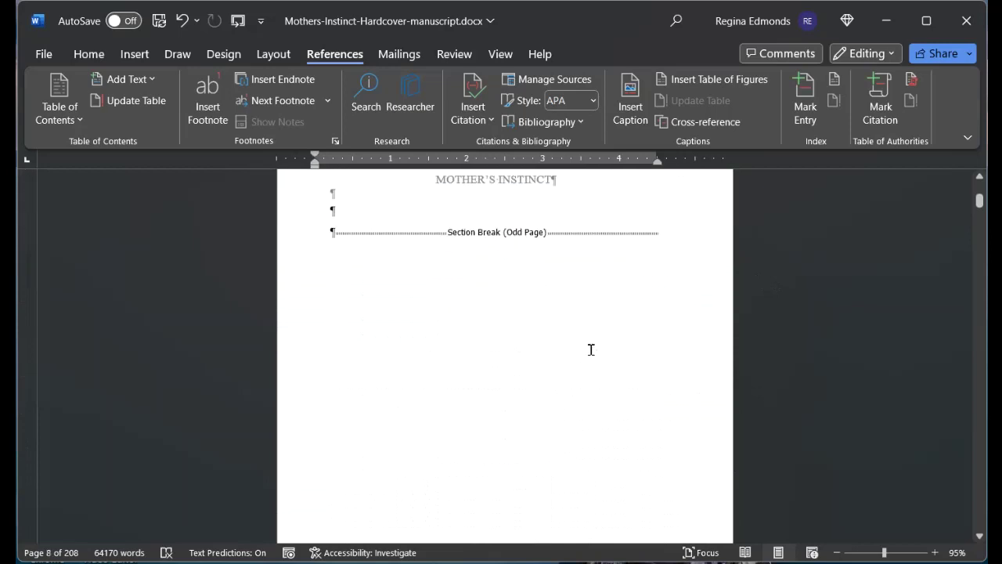
scroll(591, 350, up, 3)
scroll(592, 348, up, 3)
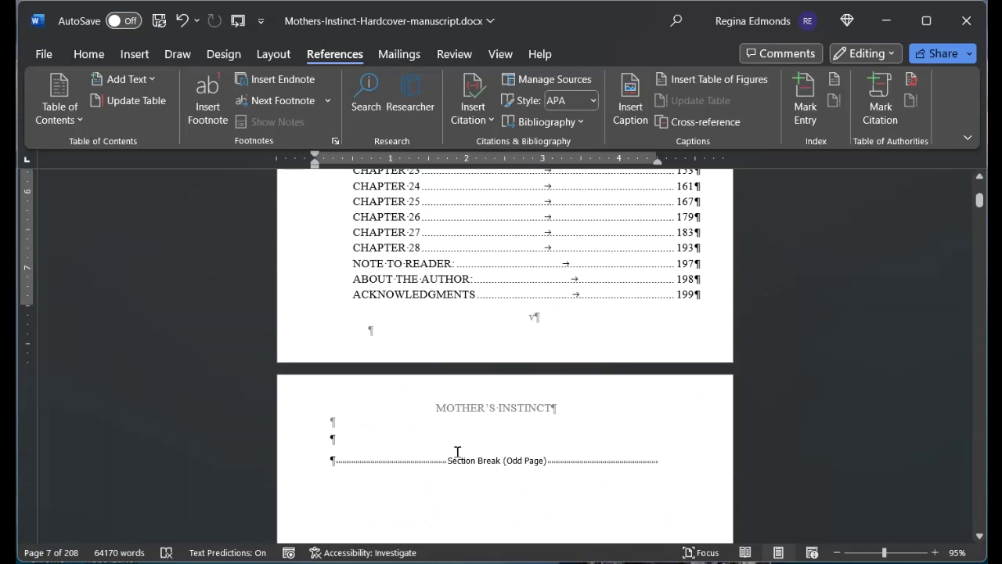
Step: Select all table of contents entries from COPYRIGHT through ACKNOWLEDGMENTS and open the custom table of contents settings
triple_click(697, 293)
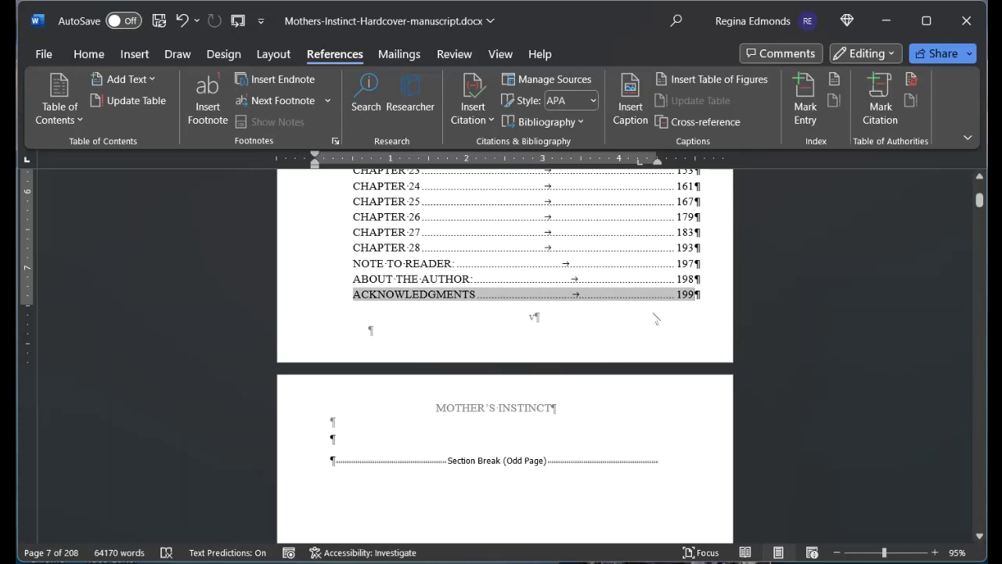
scroll(697, 295, up, 10)
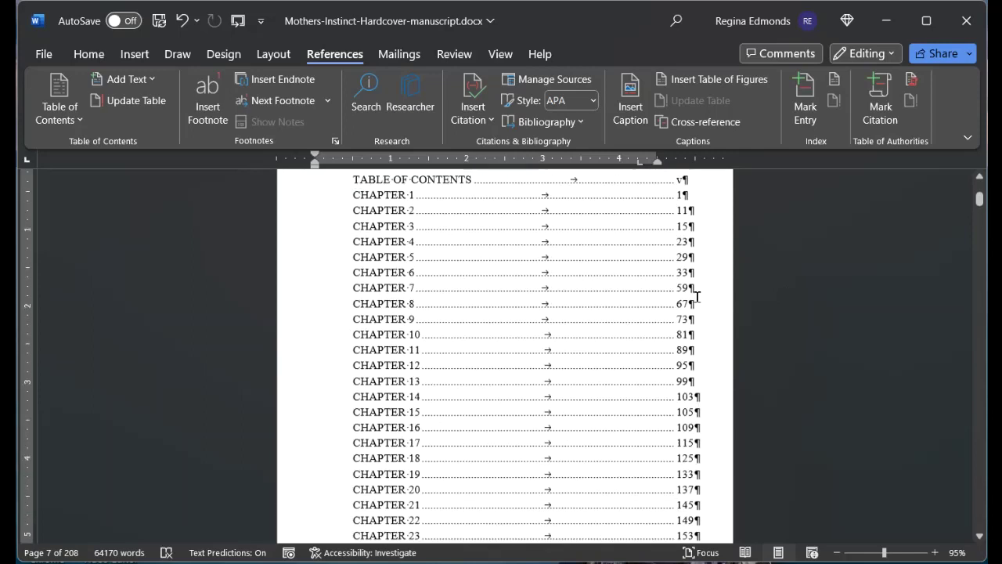
scroll(697, 290, down, 3)
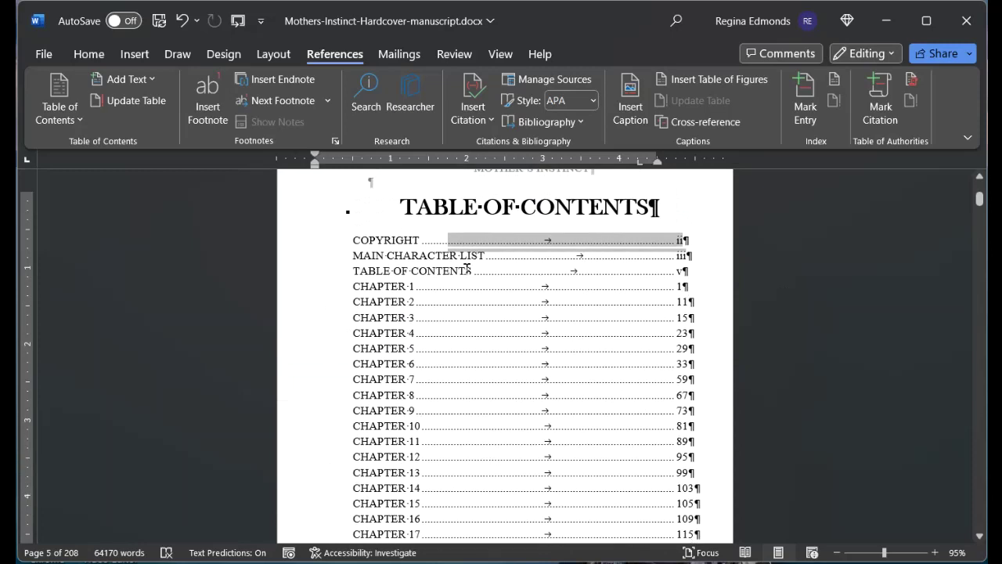
click(350, 236)
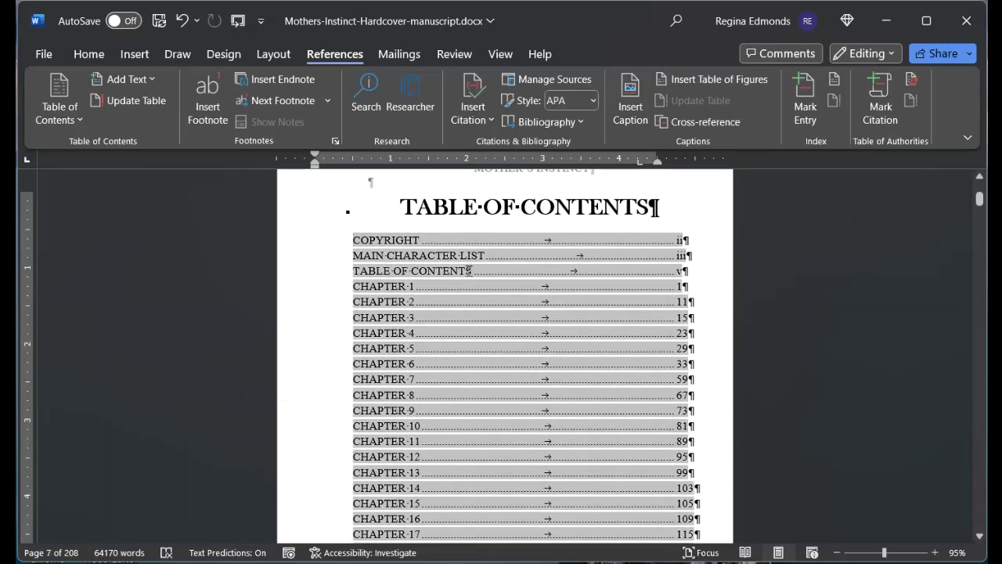
click(49, 114)
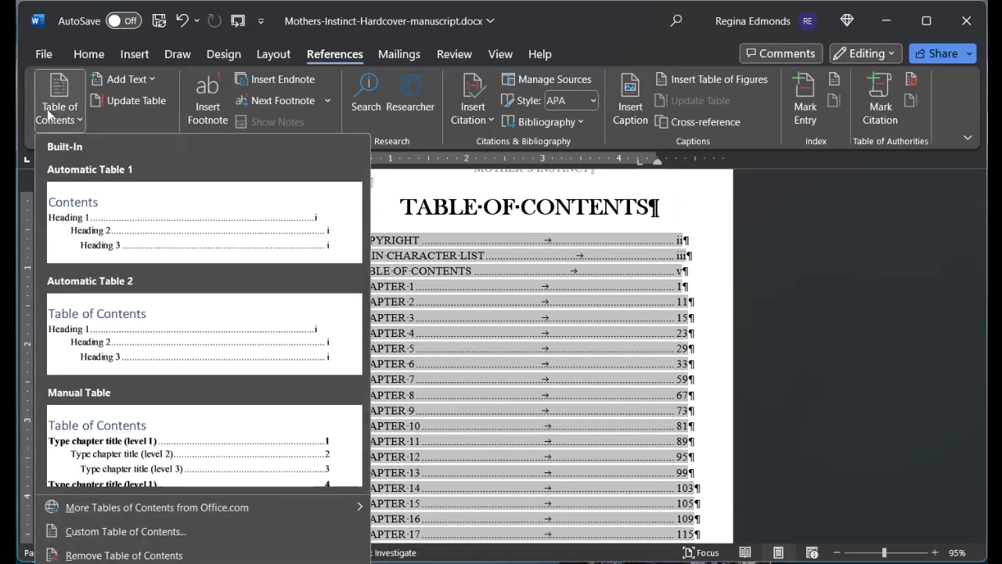
click(111, 534)
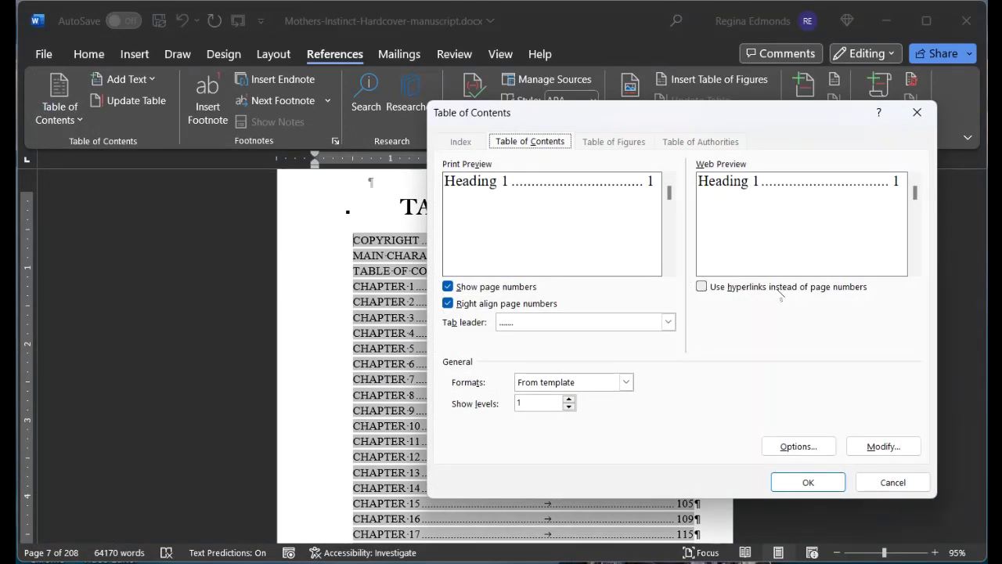
Step: Modify the TOC 1 style's paragraph format to set the spacing after each entry to 4 pt
click(879, 451)
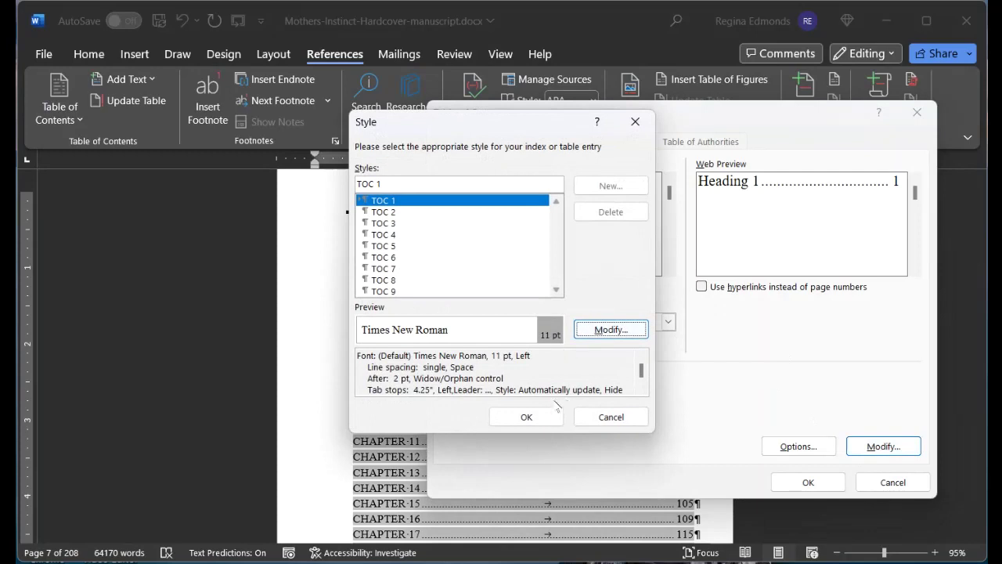
click(605, 329)
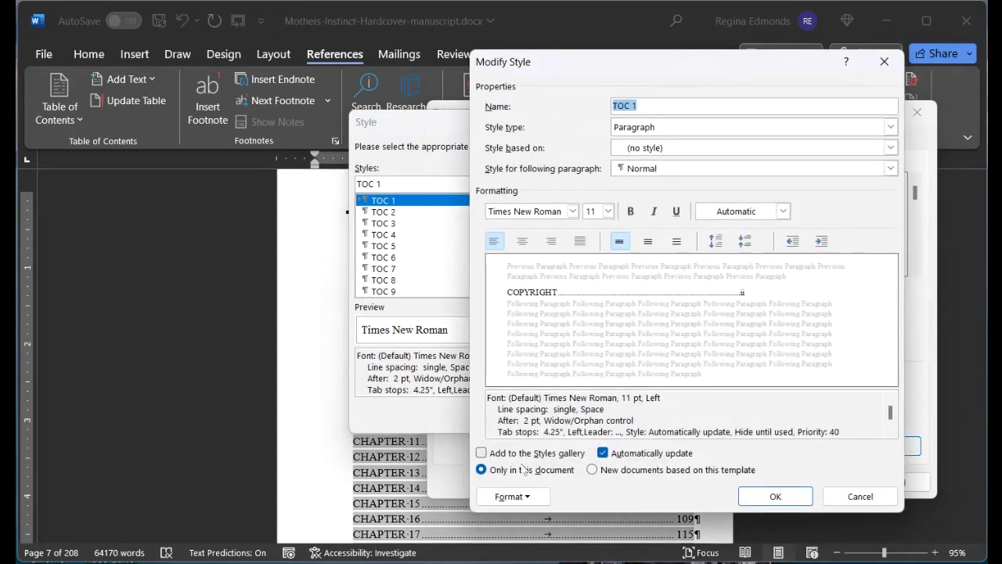
click(512, 497)
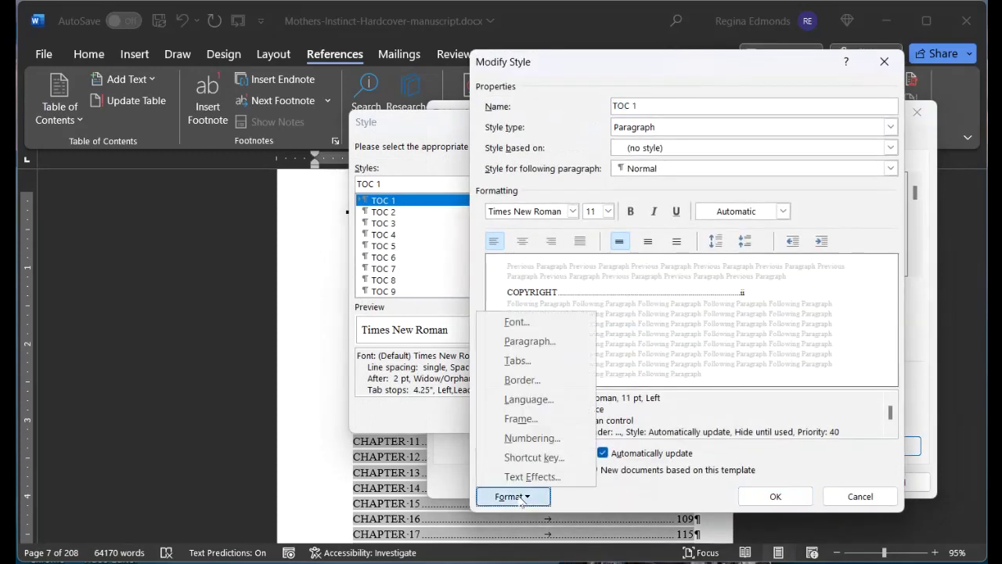
click(516, 342)
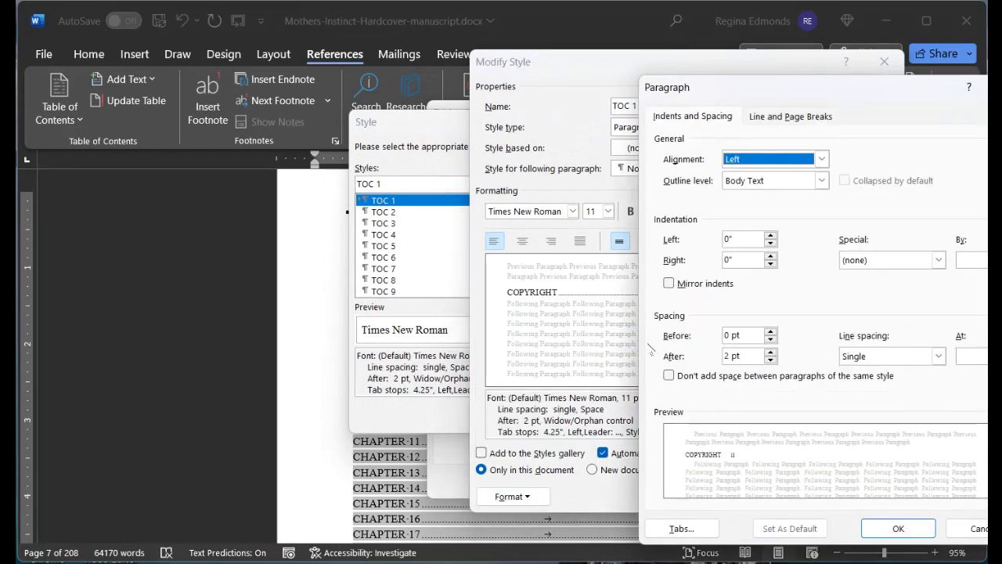
click(726, 356)
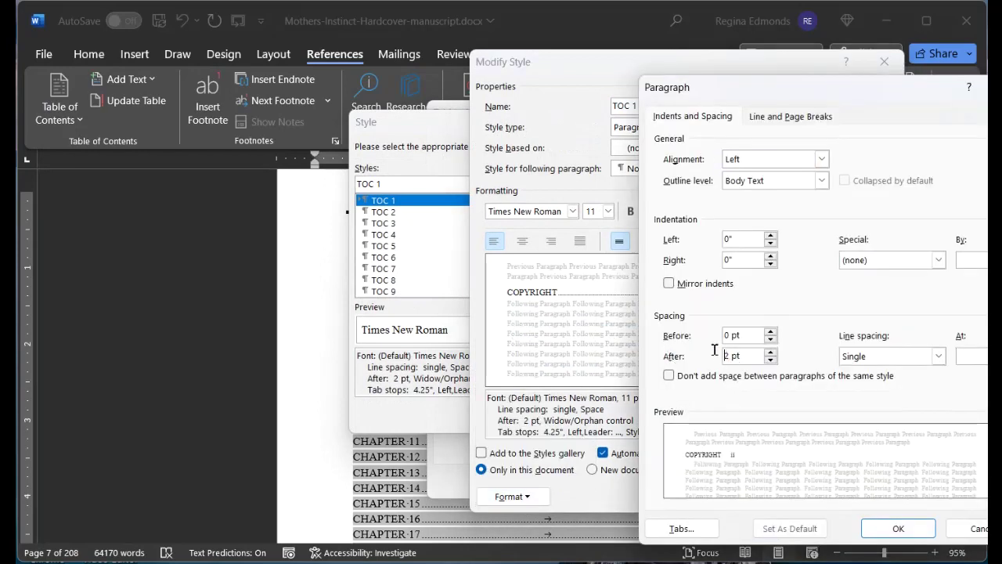
key(Delete)
text(4)
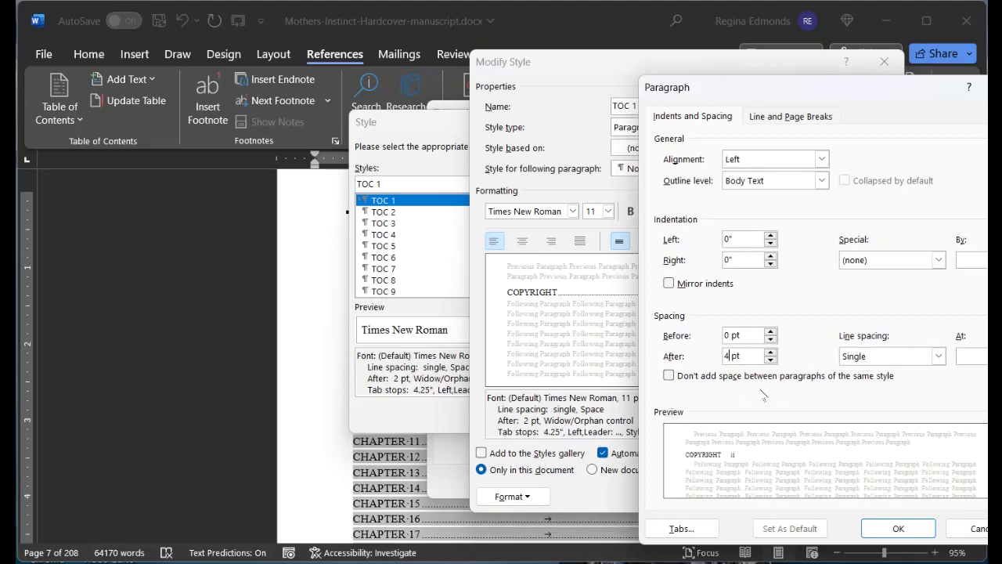
drag(847, 83, 774, 55)
click(826, 498)
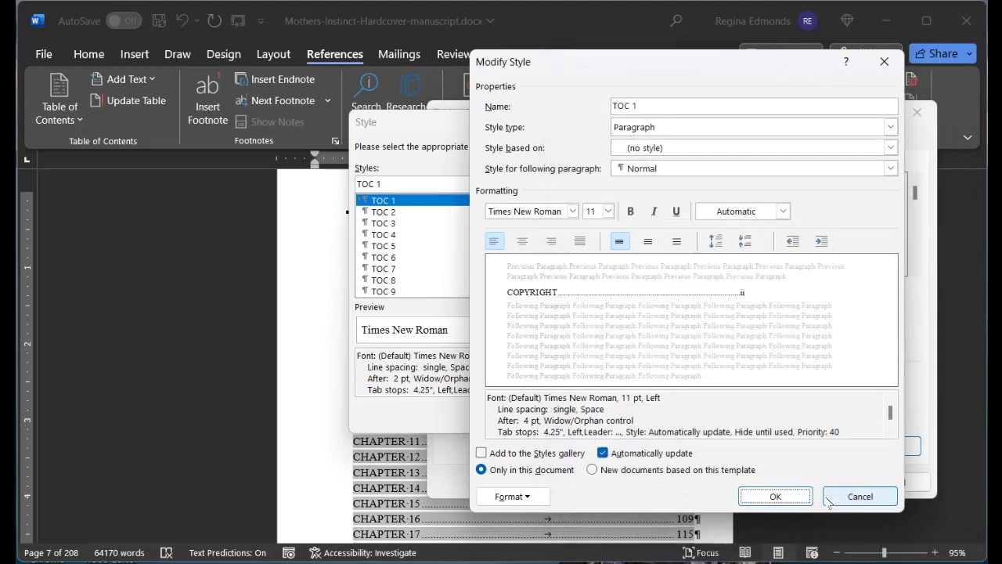
Step: Accept the modified TOC 1 style and replace the existing table of contents
click(773, 497)
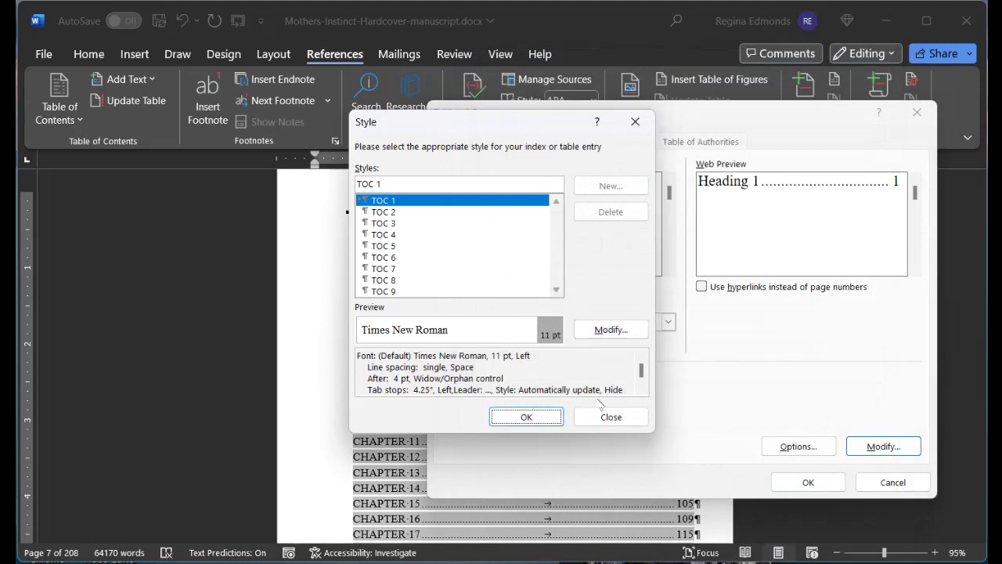
click(540, 418)
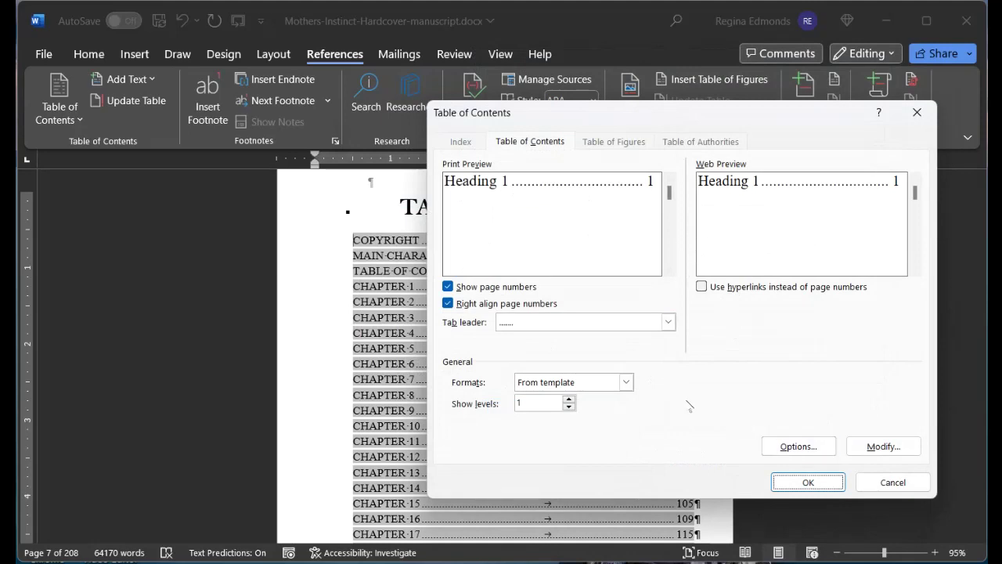
click(808, 482)
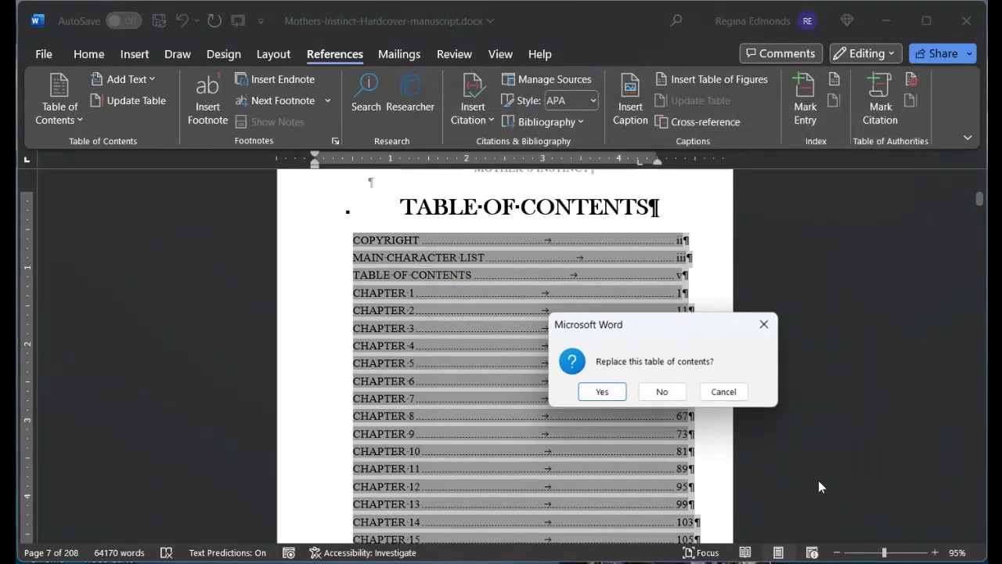
click(610, 391)
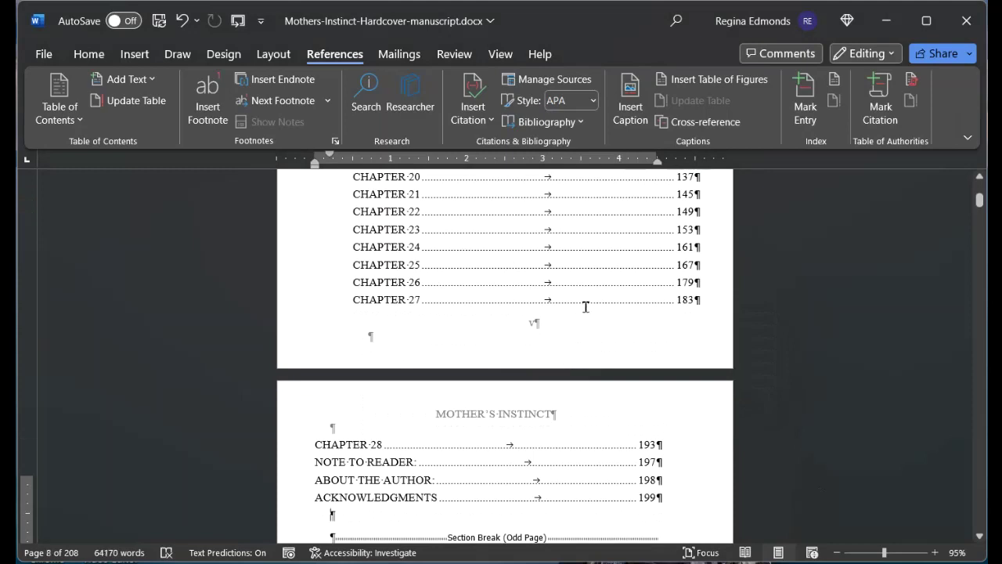
Step: Examine the table of contents across its two pages, the following page numbering up to Chapter 1, and the title page
scroll(585, 304, up, 10)
scroll(585, 306, up, 2)
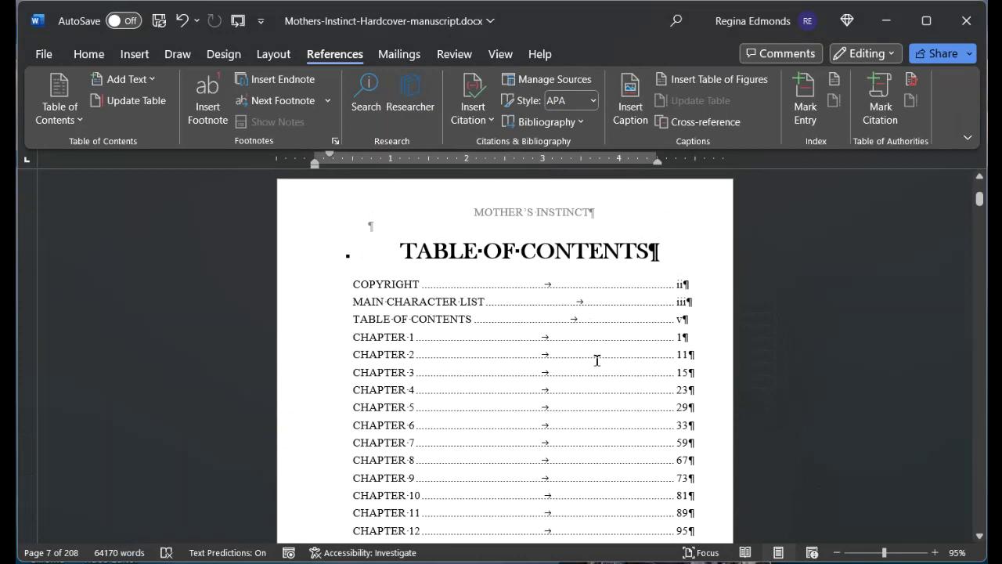
scroll(597, 360, down, 12)
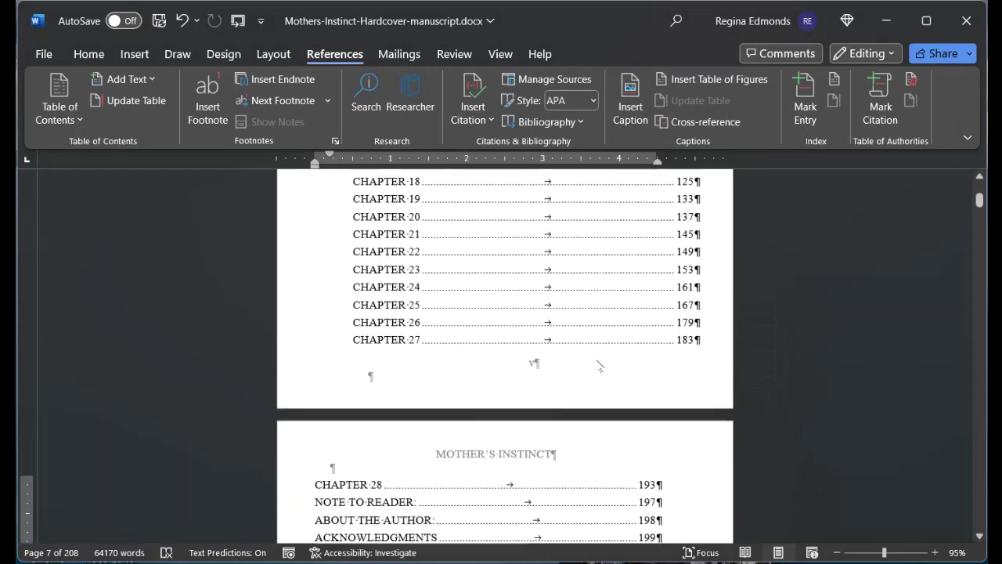
scroll(598, 365, down, 4)
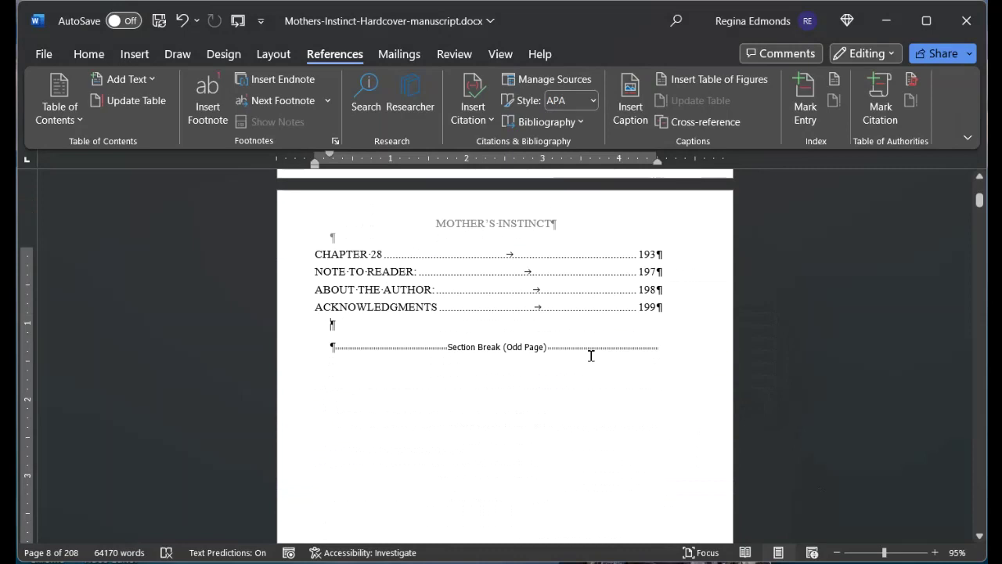
scroll(567, 388, down, 10)
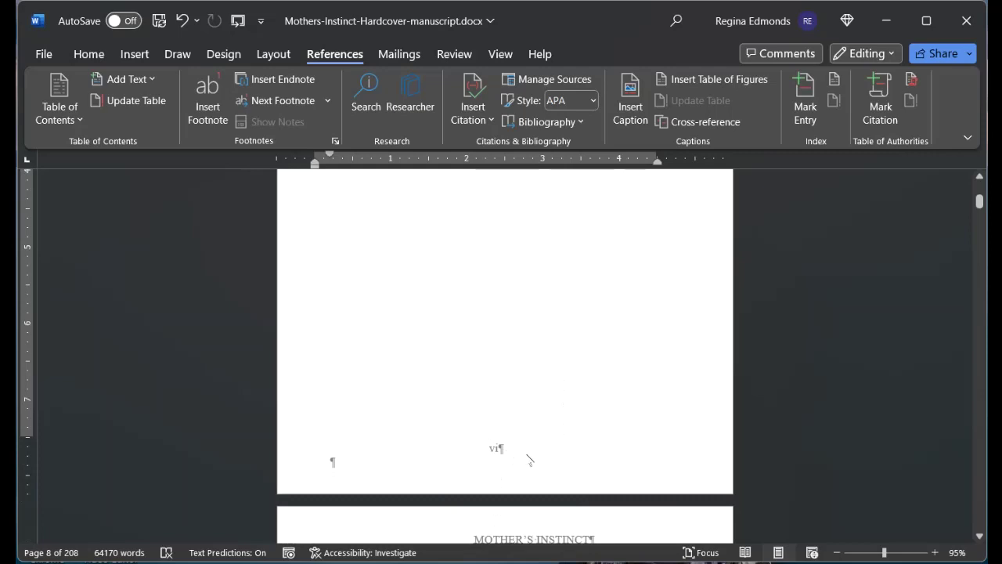
scroll(583, 435, down, 5)
scroll(582, 427, down, 13)
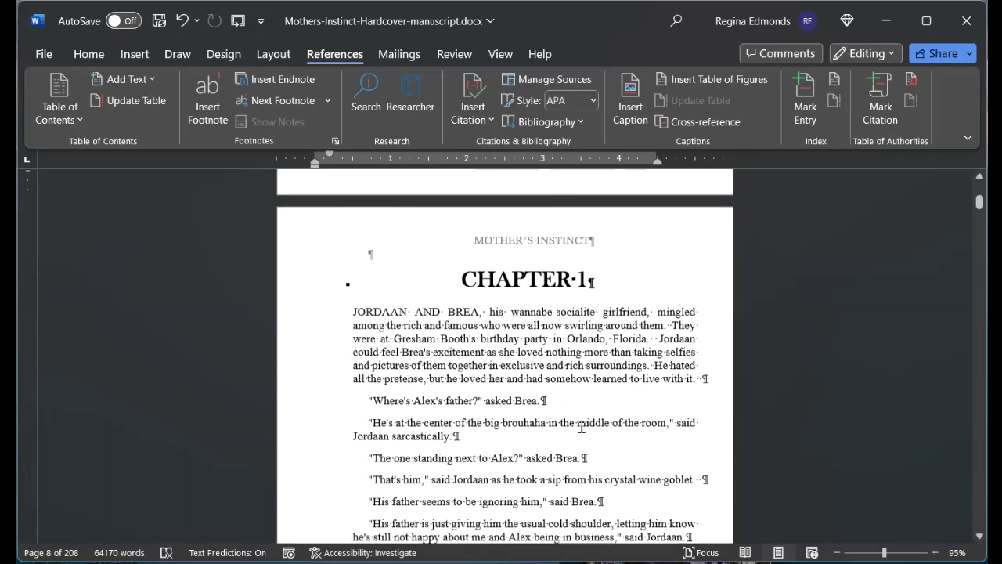
scroll(582, 427, down, 2)
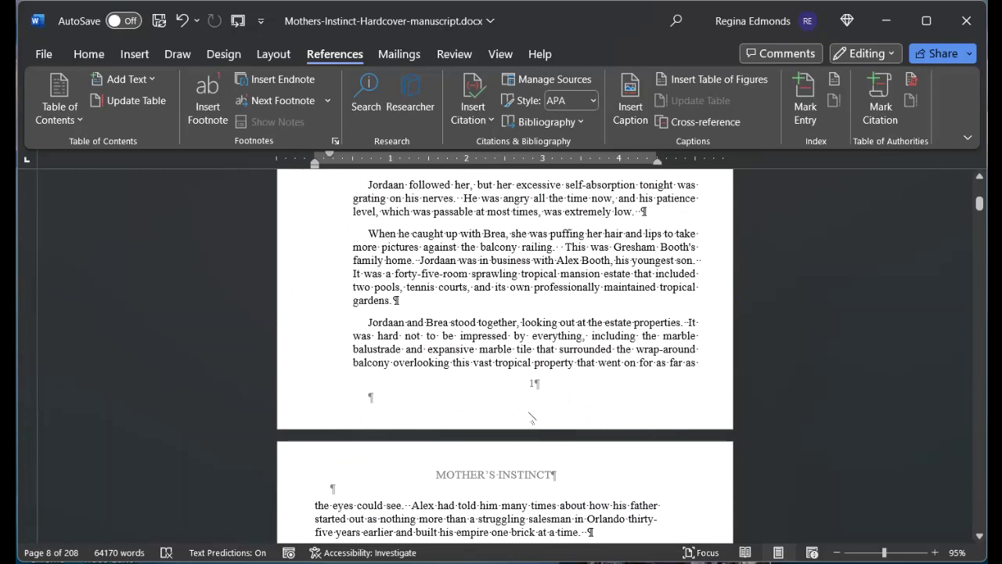
drag(980, 203, 980, 189)
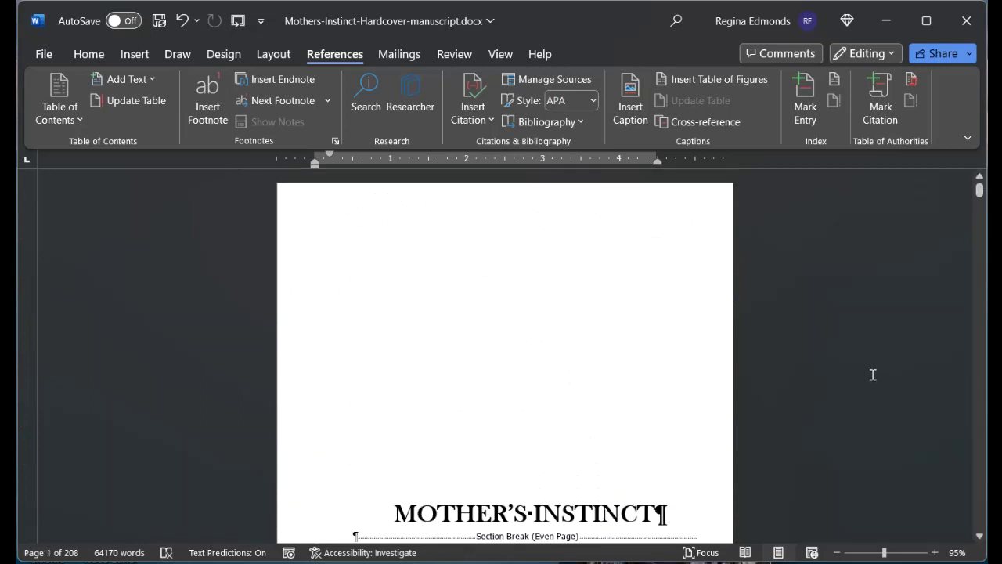
scroll(874, 375, down, 6)
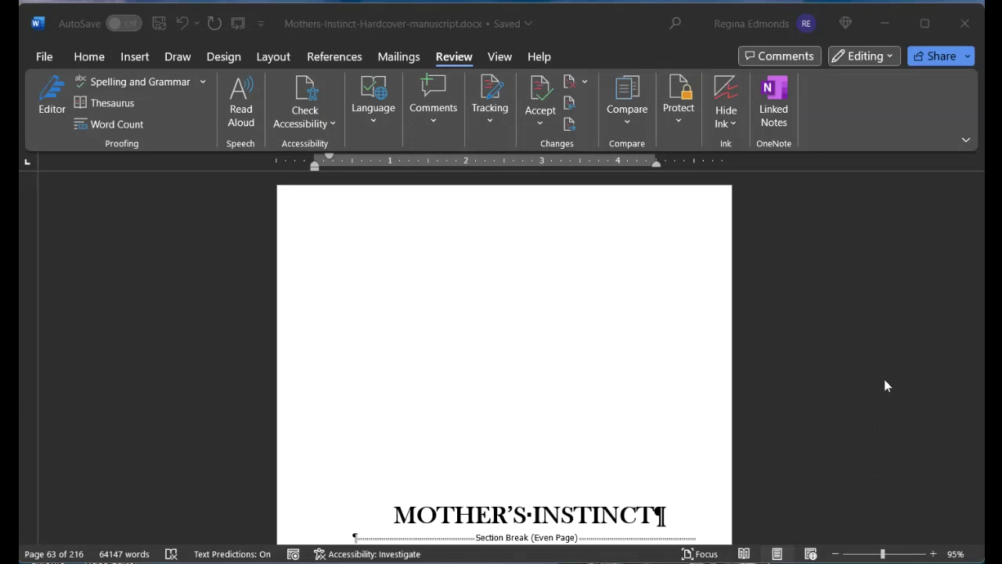
scroll(886, 381, down, 2)
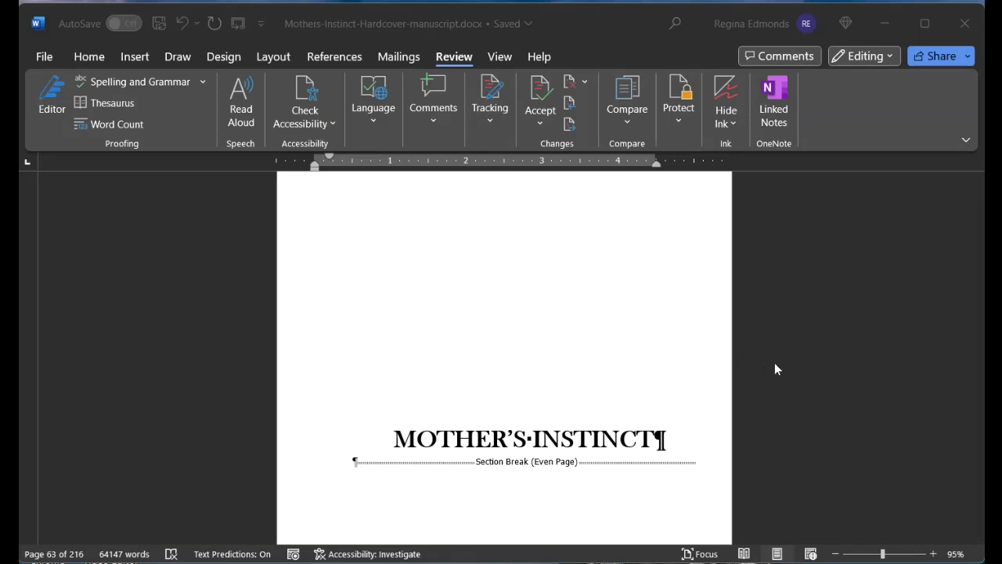
Step: Check the font embedding setting for the hardcover manuscript in the save options and accept the options
click(44, 59)
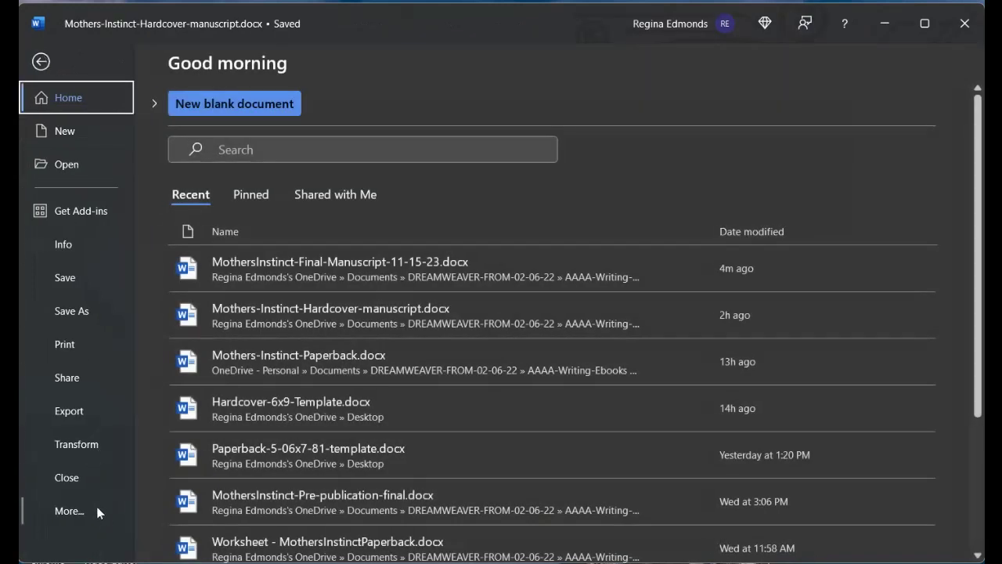
click(64, 514)
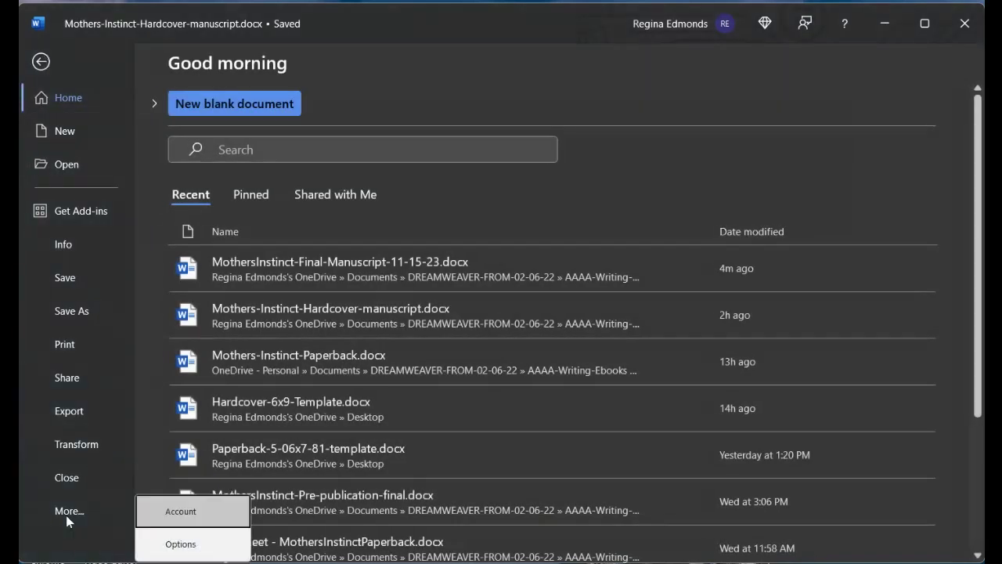
click(203, 548)
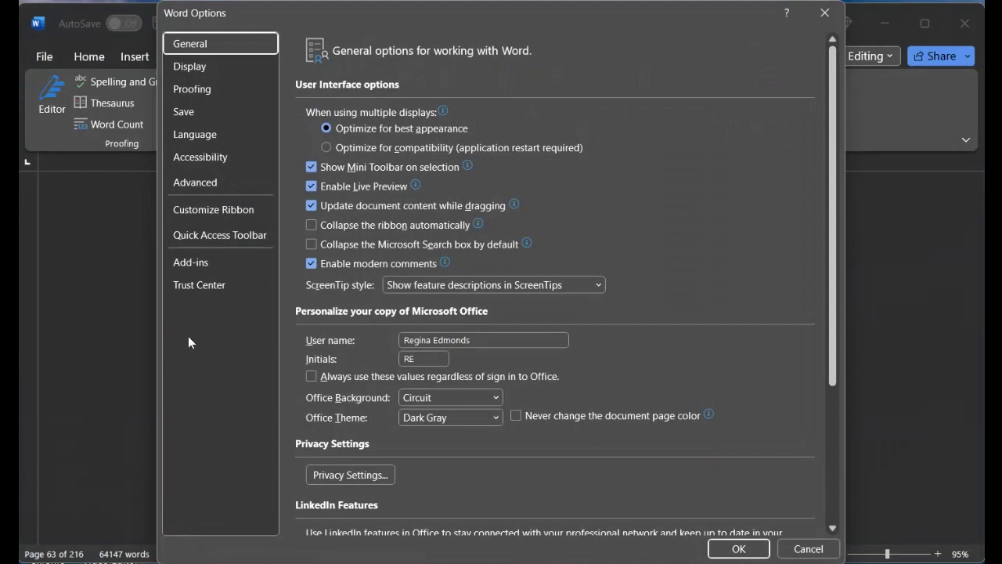
click(181, 114)
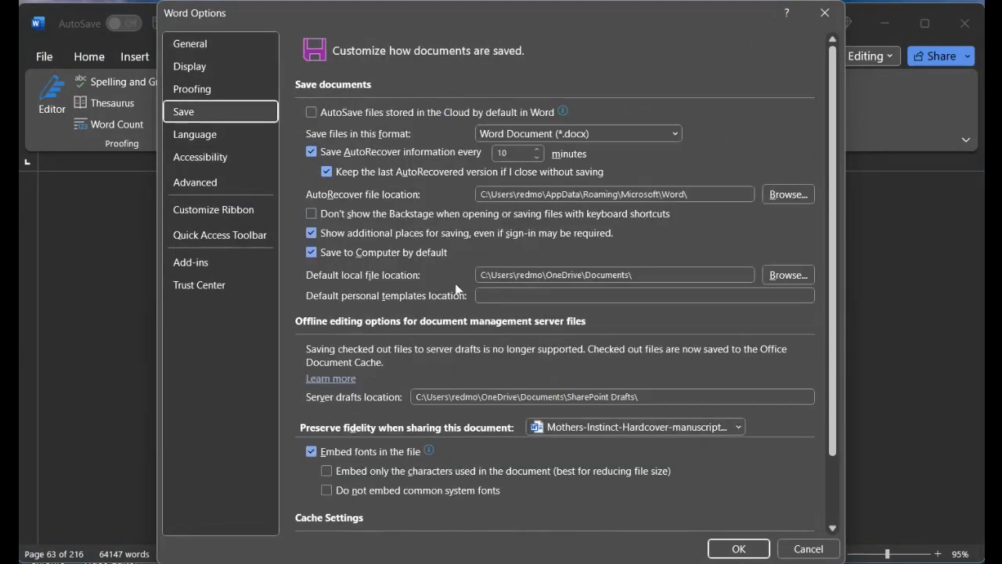
scroll(464, 291, down, 2)
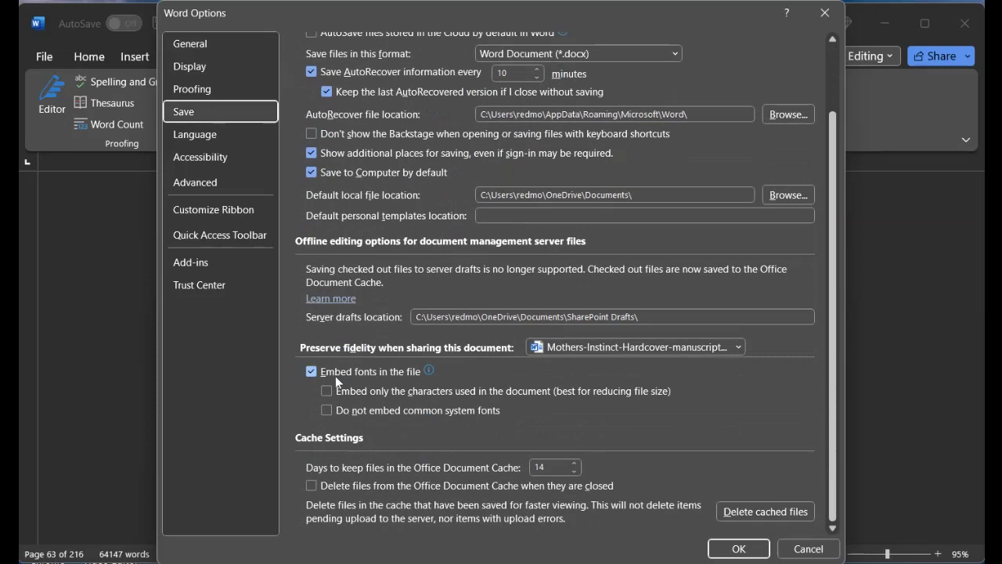
mouse_move(364, 375)
mouse_move(394, 372)
click(742, 548)
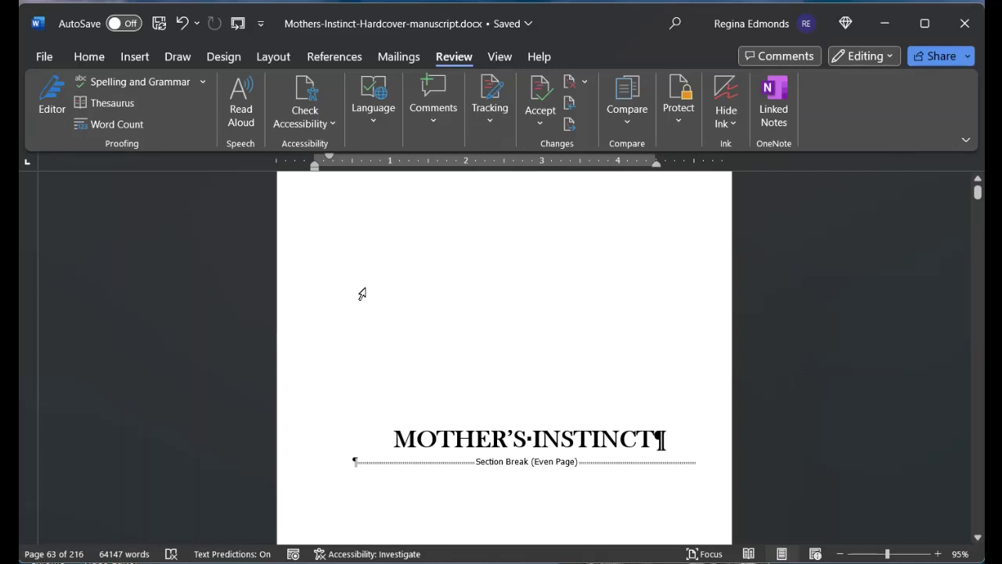
Step: Save a PDF copy of the manuscript as Mothers-Instinct-Hardcover-manuscript in its current OneDrive folder
click(49, 59)
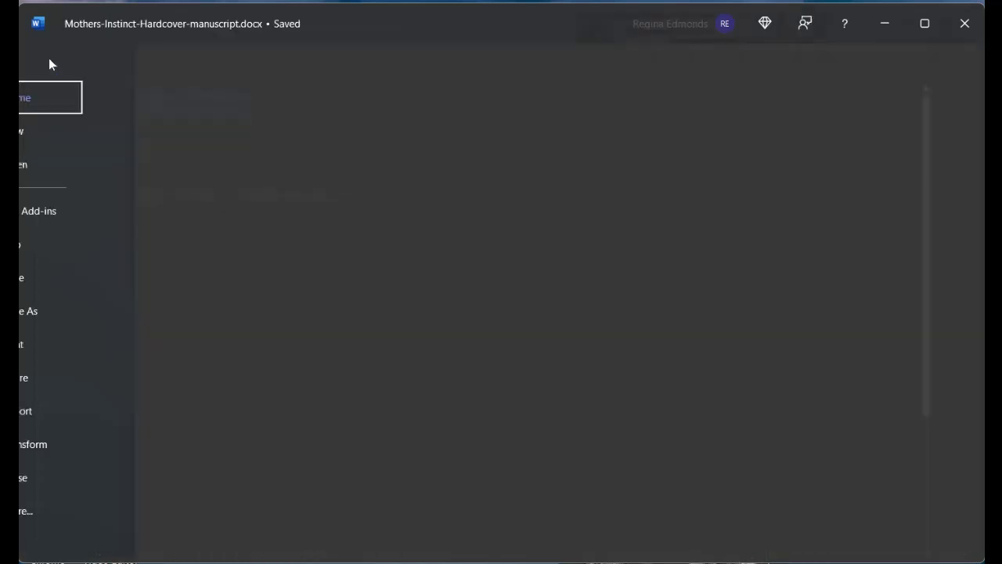
click(64, 313)
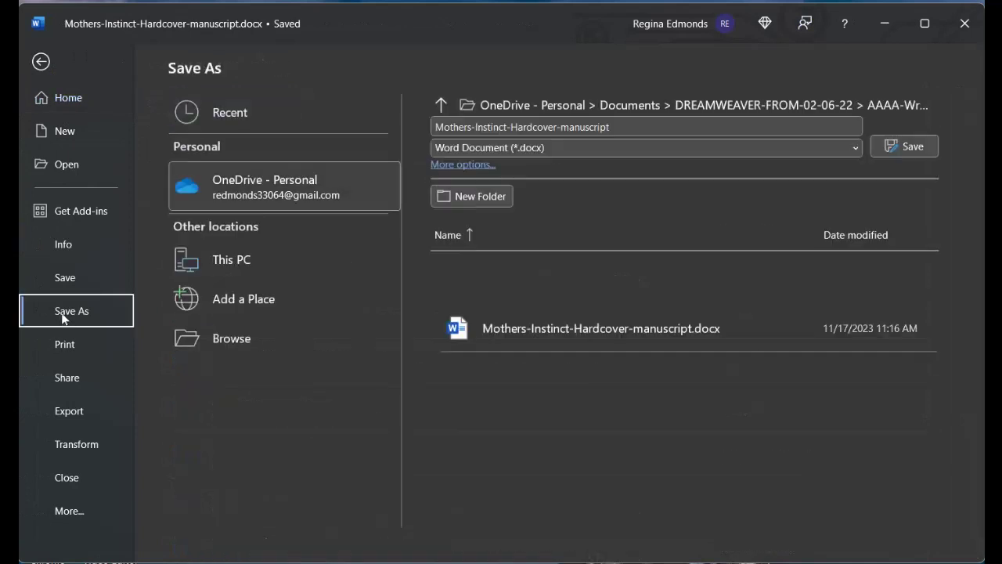
click(844, 150)
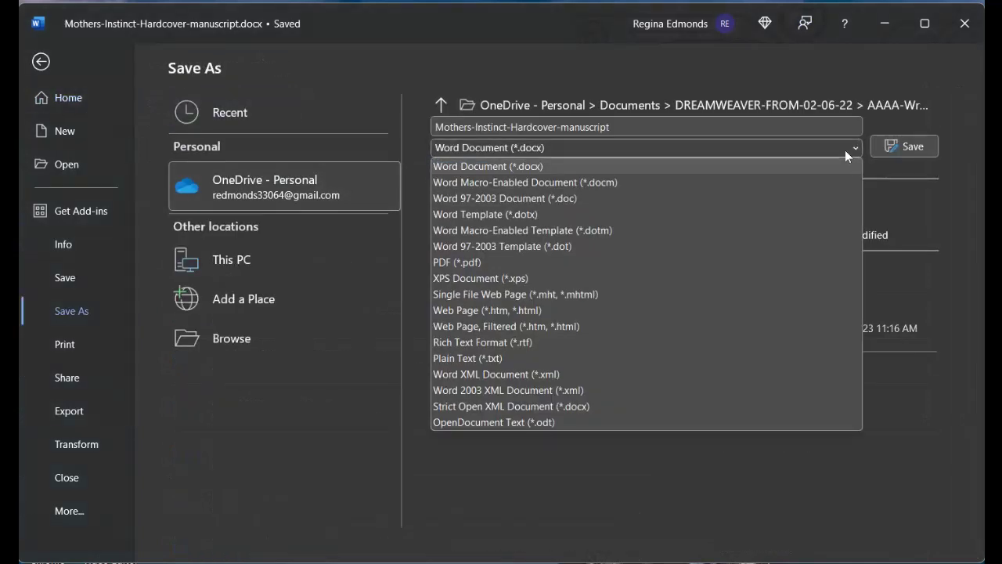
click(732, 260)
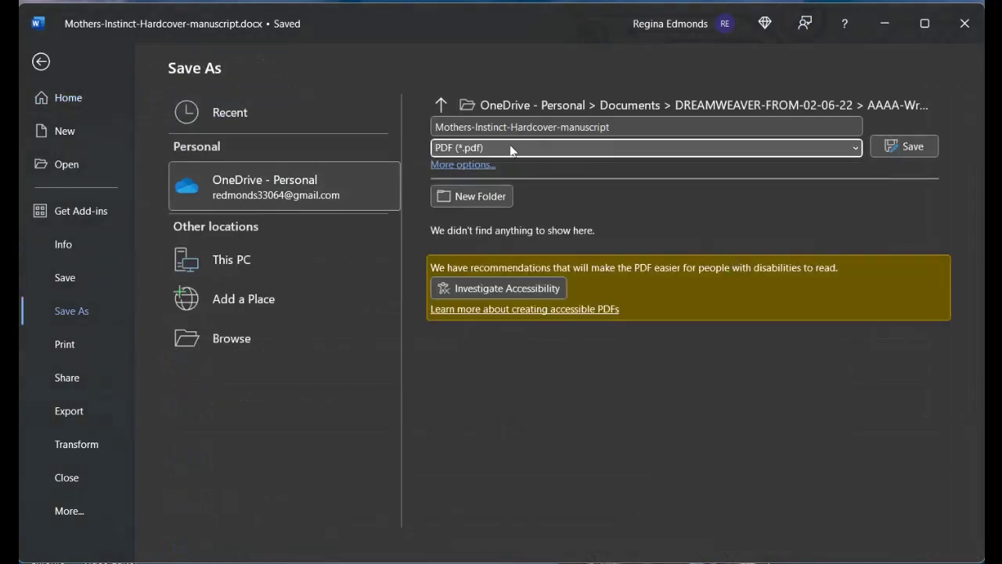
click(902, 145)
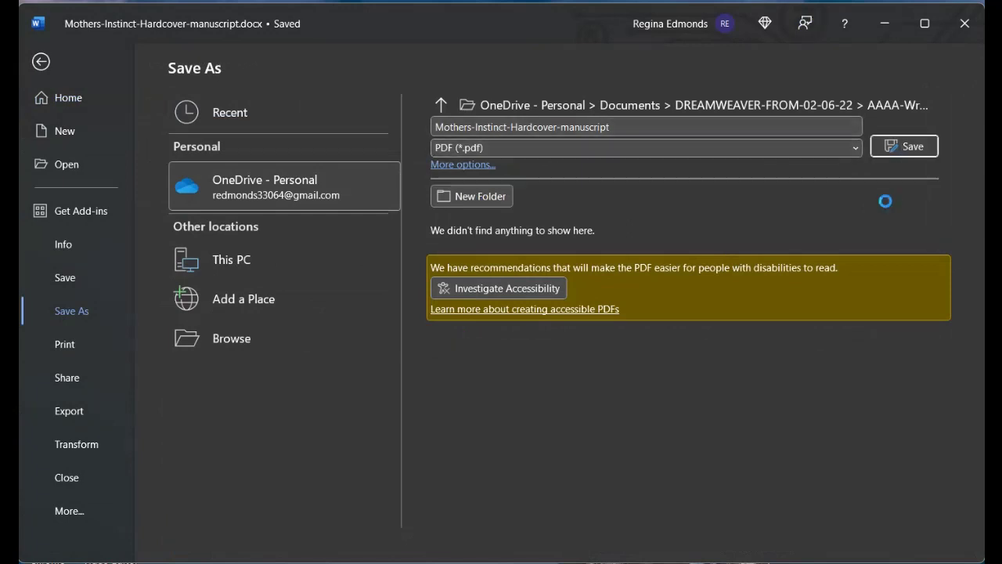